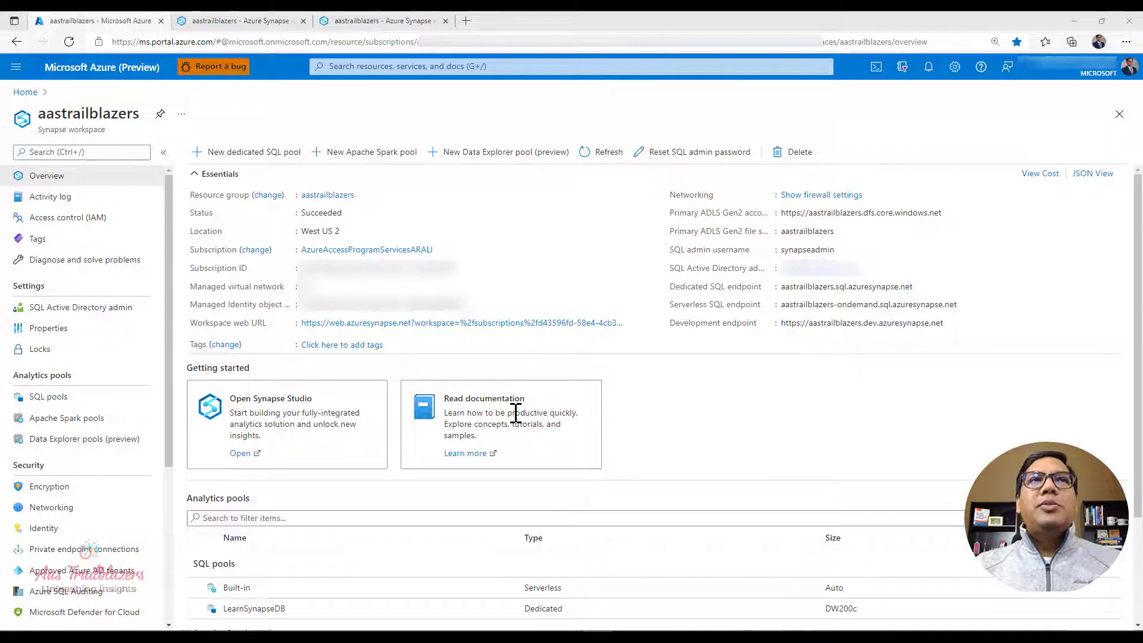
Step: Start creating a new Apache Spark pool from the aastrailblazers Synapse workspace overview
{"action": "left_click", "coordinate": [53, 180]}
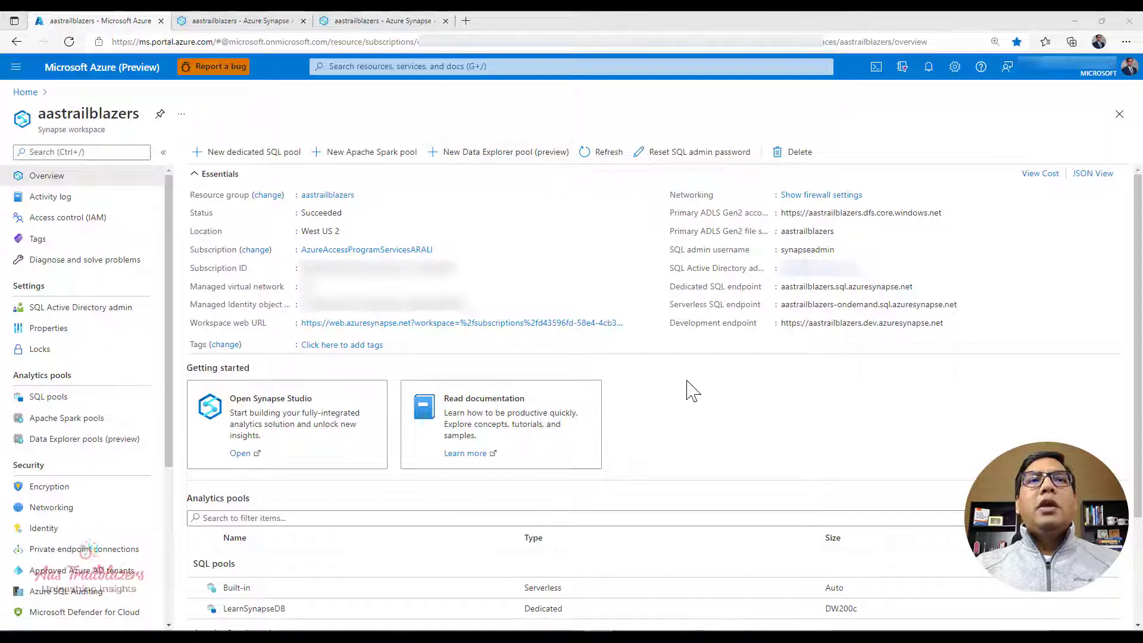
{"action": "scroll", "coordinate": [690, 393], "scroll_direction": "down", "scroll_amount": 1}
{"action": "scroll", "coordinate": [690, 394], "scroll_direction": "down", "scroll_amount": 2}
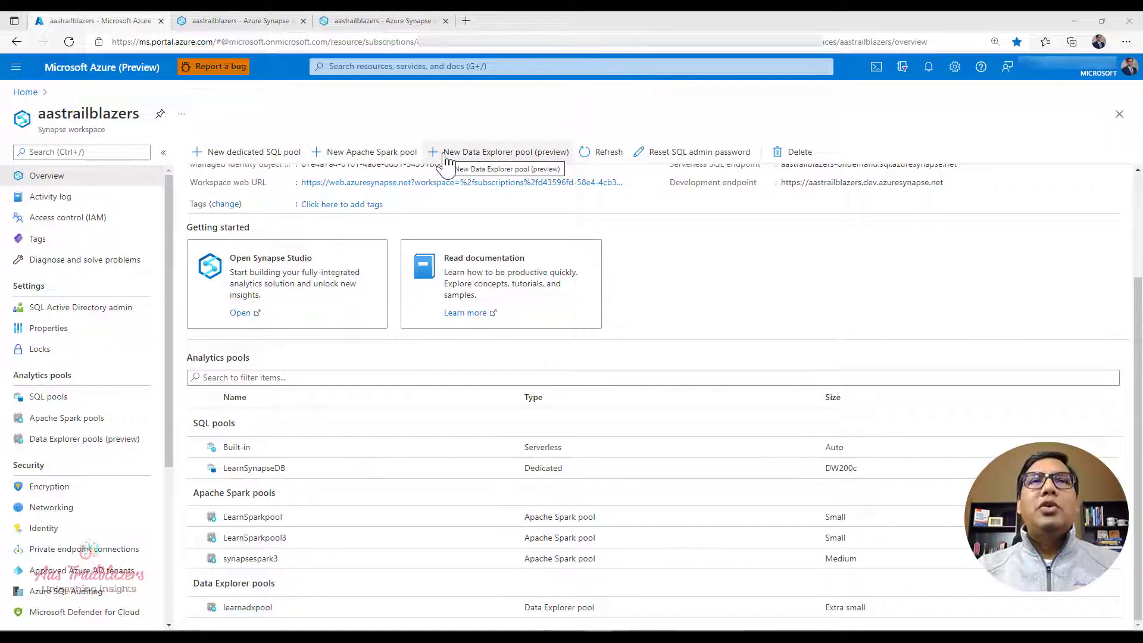
{"action": "left_click", "coordinate": [361, 158]}
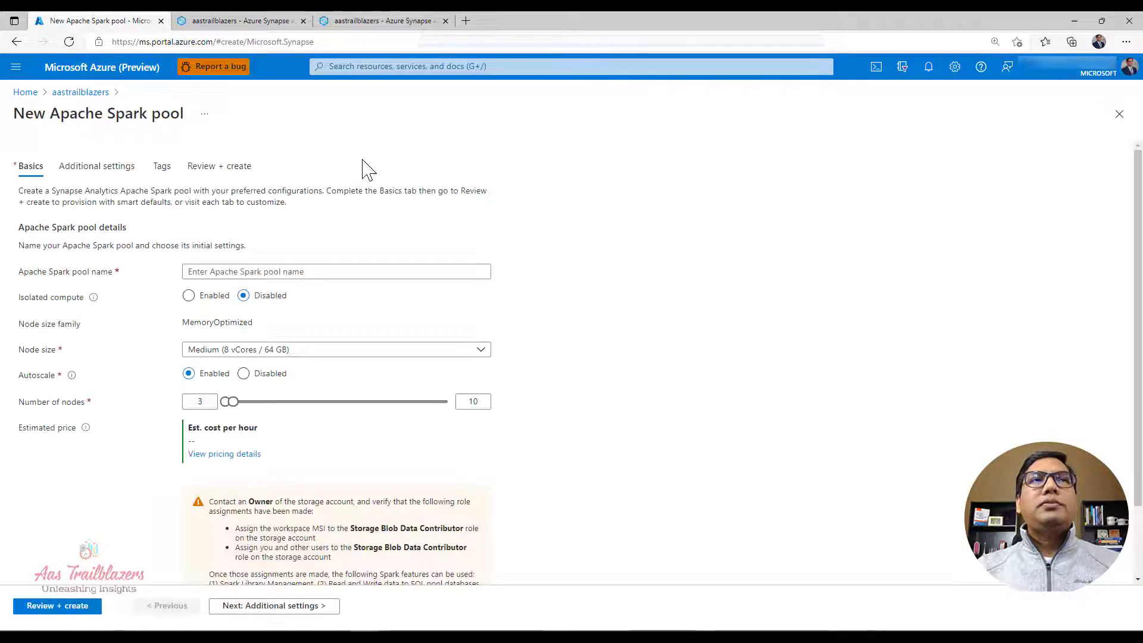
Step: Name the Spark pool sparkpoolv31 and choose the Small (4 vCores / 32 GB) node size
{"action": "left_click", "coordinate": [326, 270]}
{"action": "type", "text": "spark"}
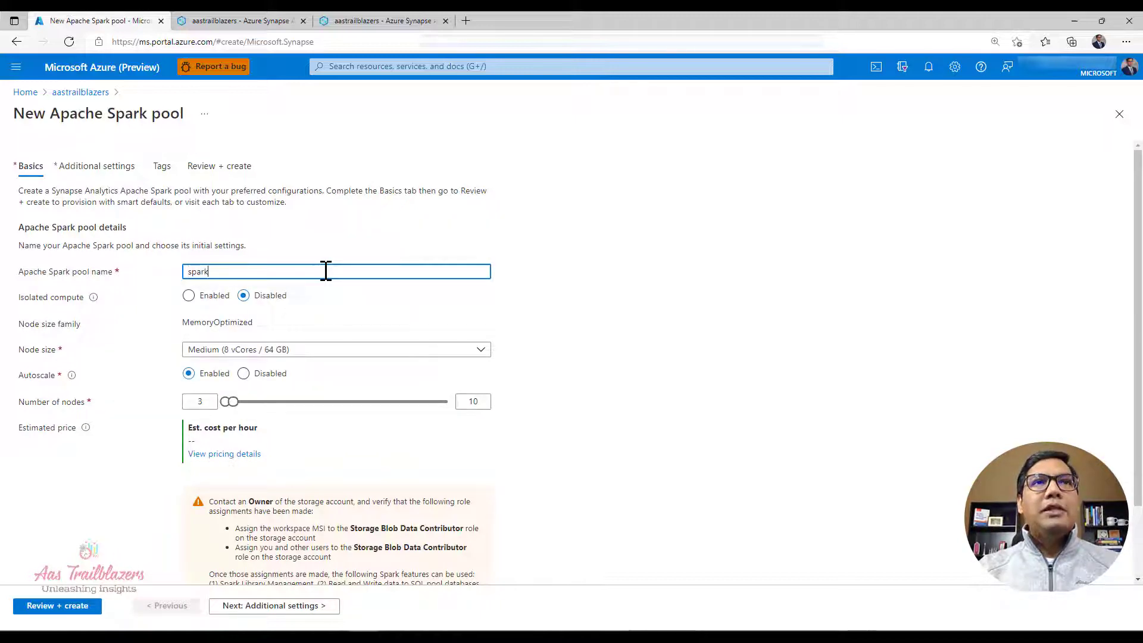
{"action": "type", "text": "po"}
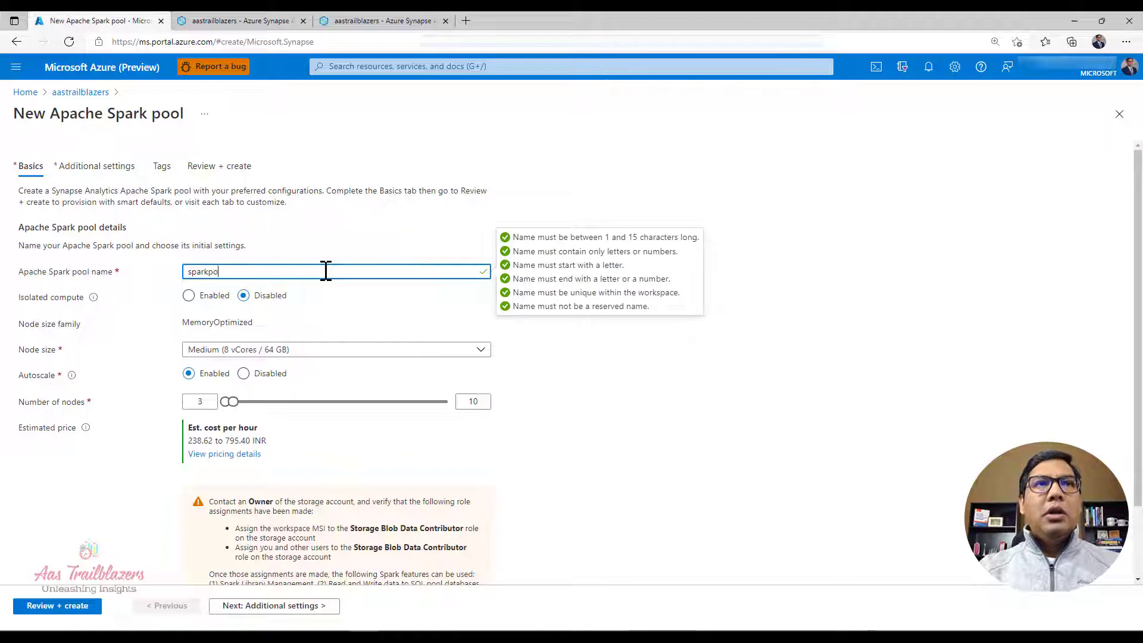
{"action": "type", "text": "olv31"}
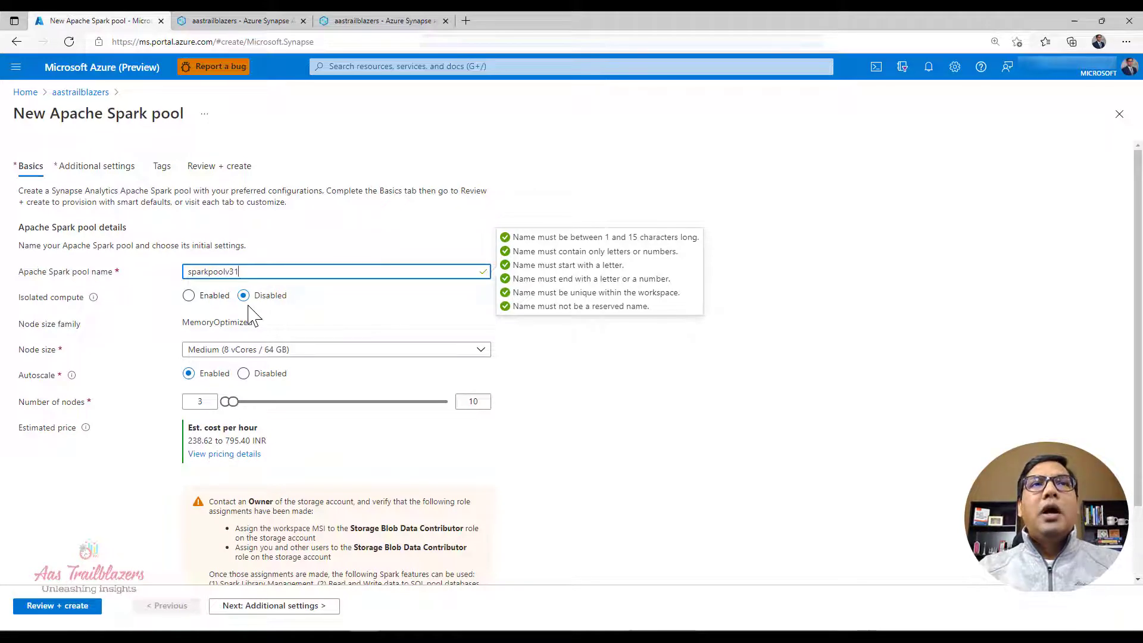
{"action": "left_click", "coordinate": [199, 356]}
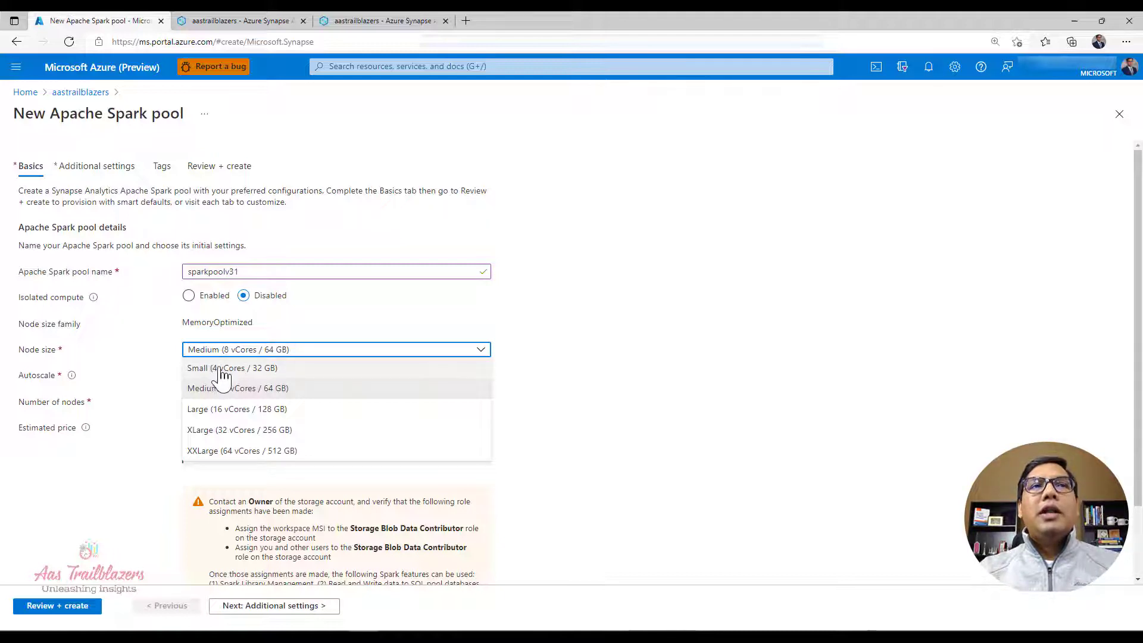
{"action": "left_click", "coordinate": [221, 370]}
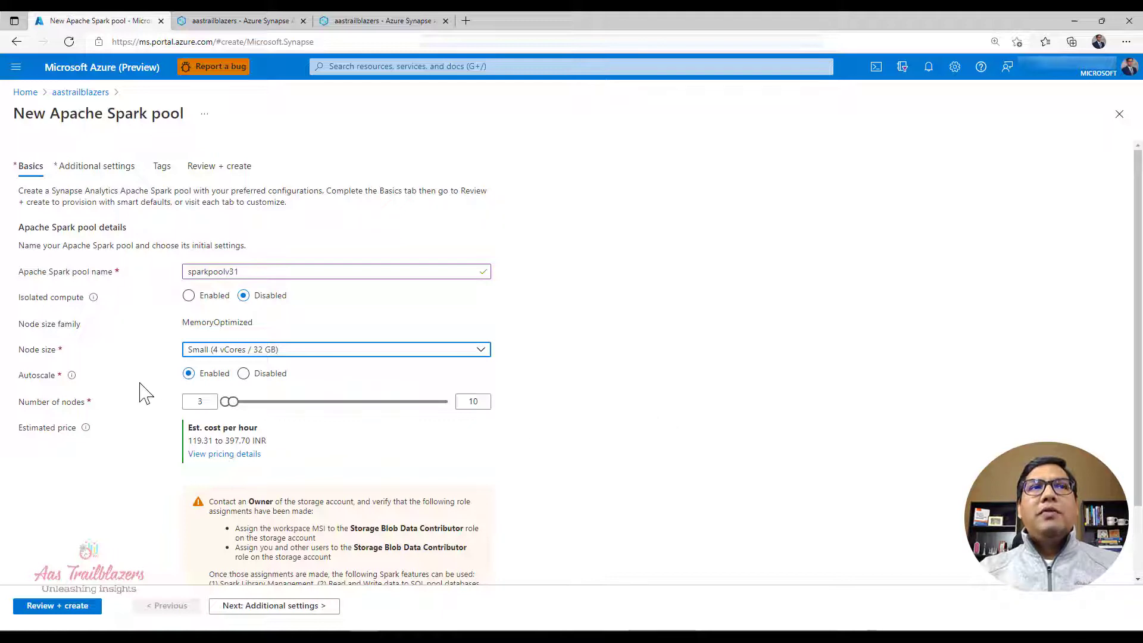
Step: Disable autoscale for the Spark pool and set the number of nodes to 5
{"action": "mouse_move", "coordinate": [72, 379]}
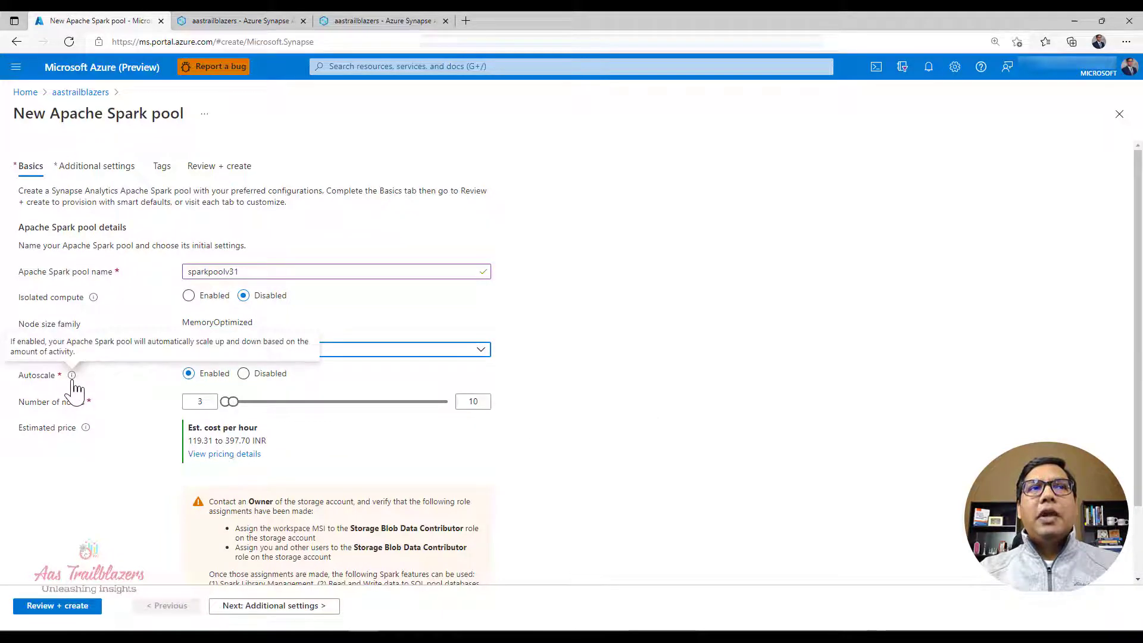
{"action": "left_click", "coordinate": [245, 374]}
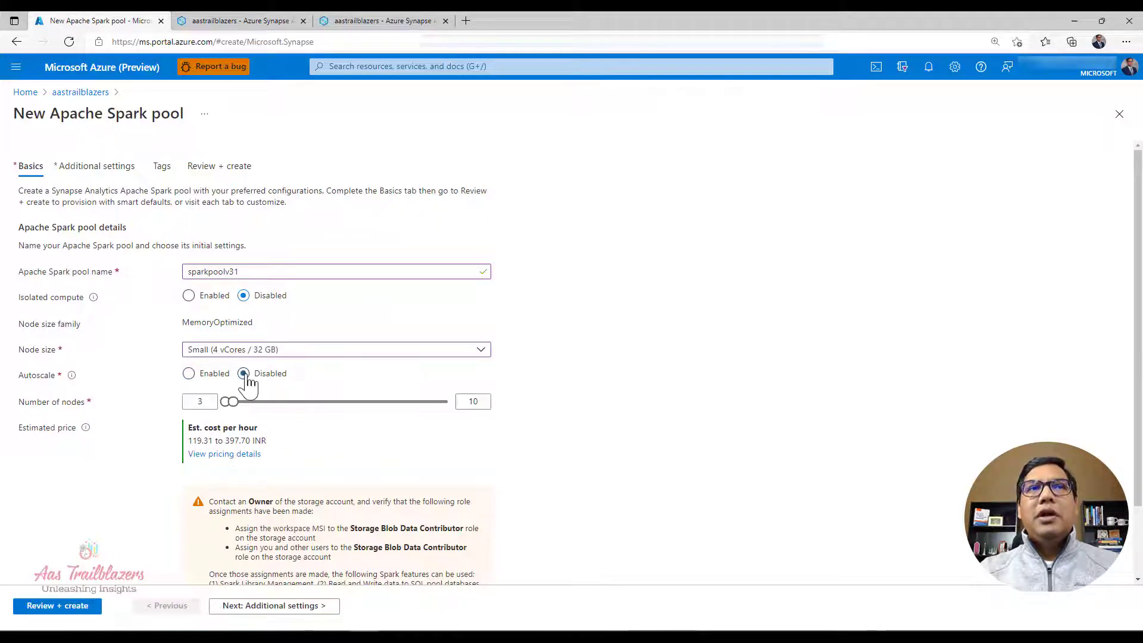
{"action": "double_click", "coordinate": [467, 401]}
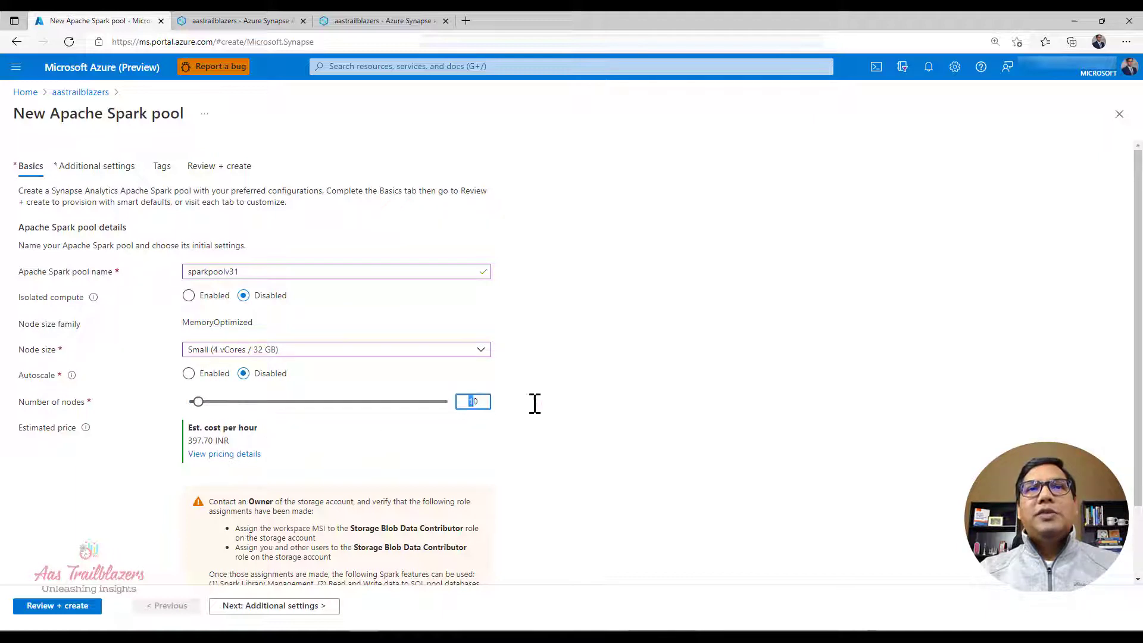
{"action": "type", "text": "5"}
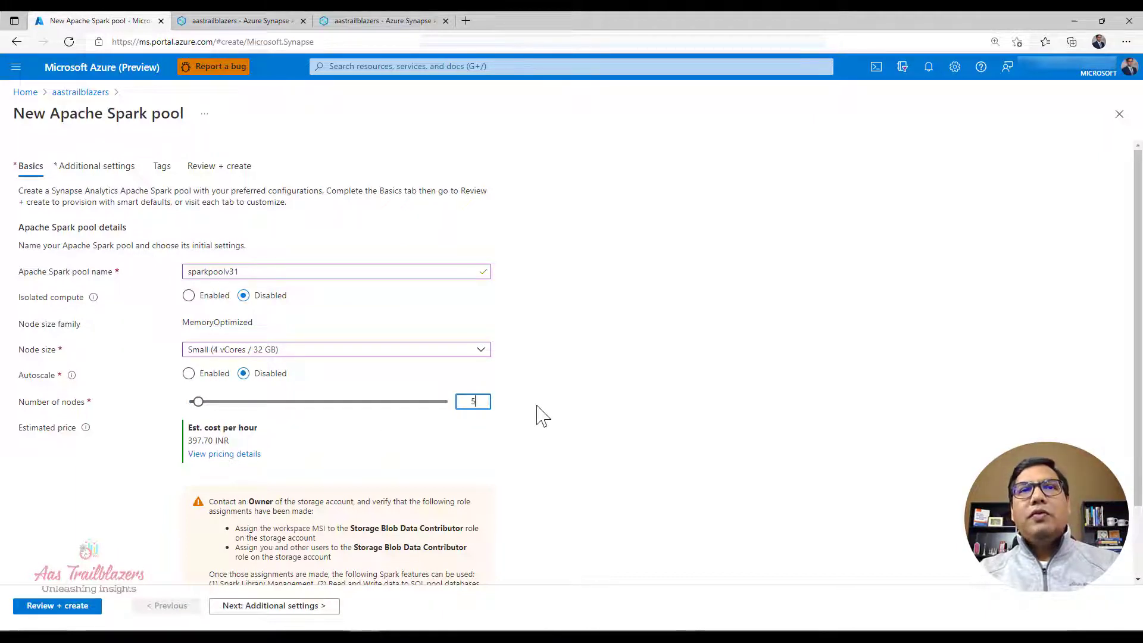
{"action": "left_click", "coordinate": [537, 406]}
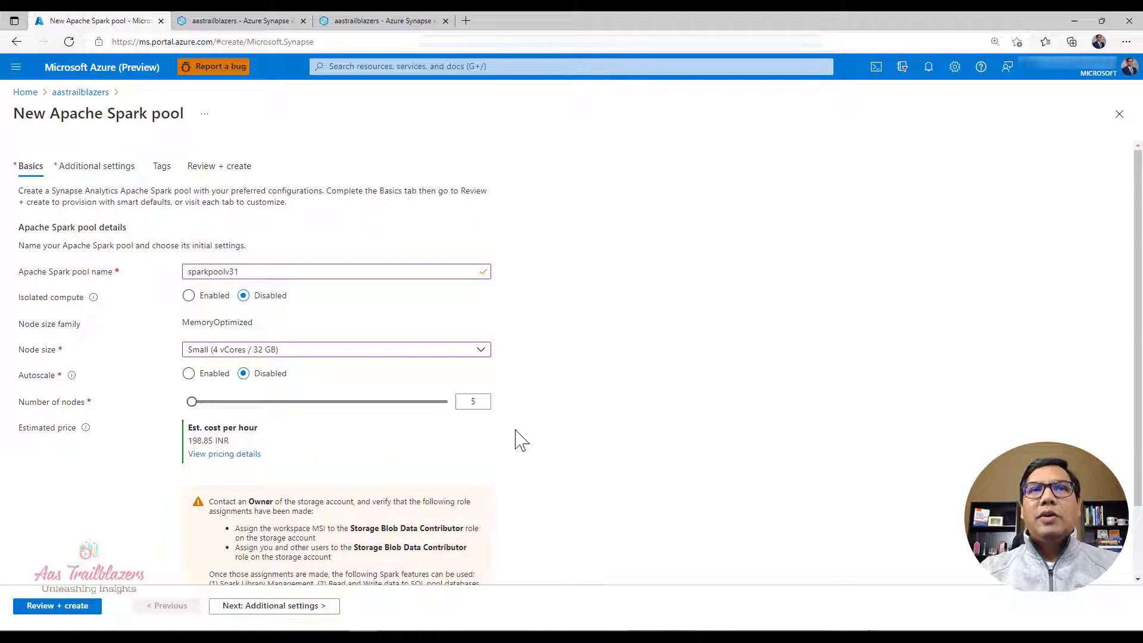
Step: Try enabling autoscale with a range of 10 to 20 nodes, and switch autoscale back to disabled
{"action": "left_click", "coordinate": [189, 374]}
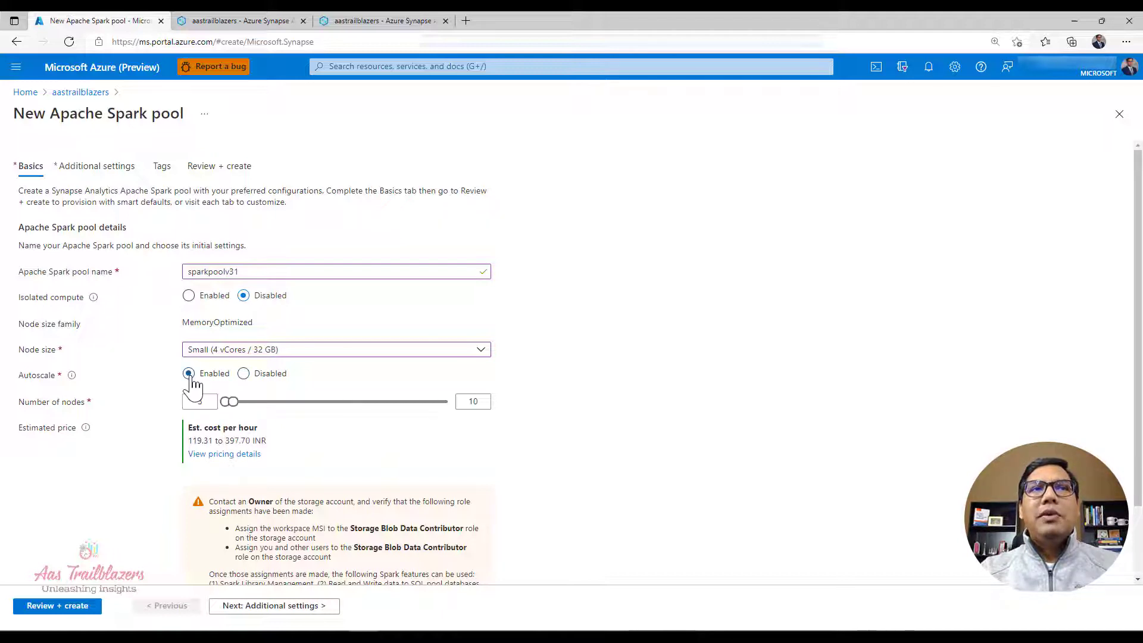
{"action": "double_click", "coordinate": [198, 402]}
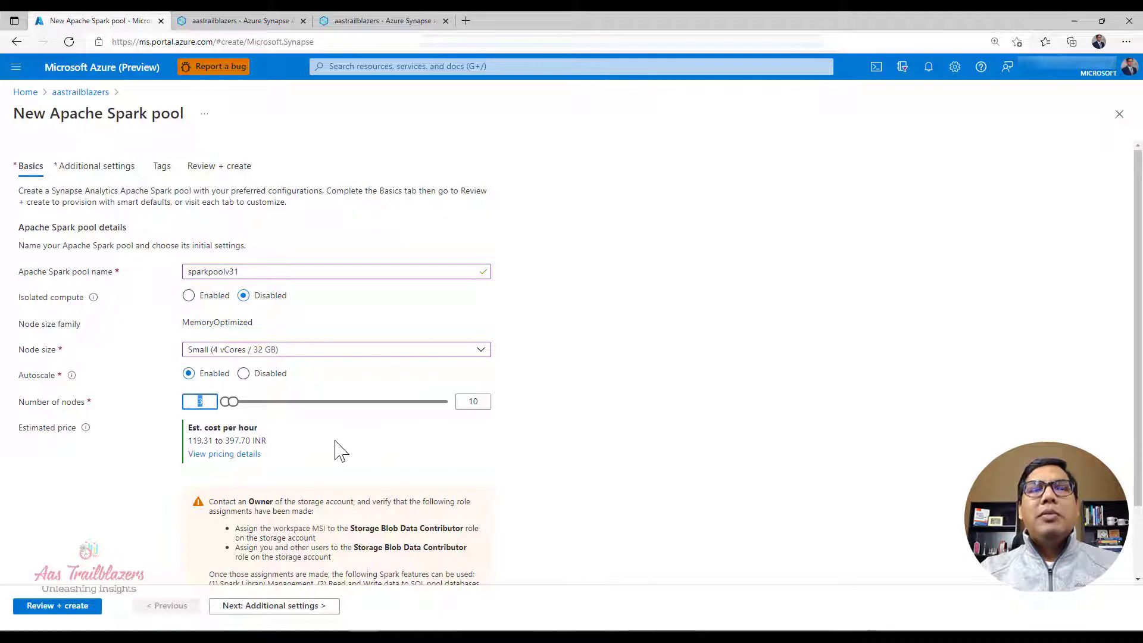
{"action": "type", "text": "10"}
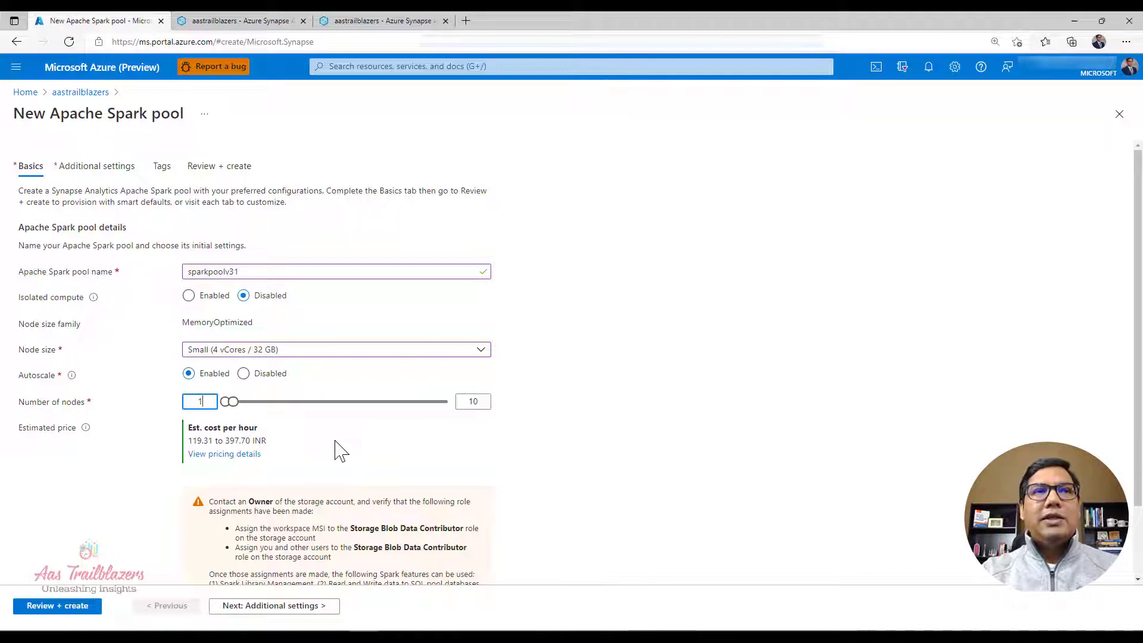
{"action": "double_click", "coordinate": [472, 401]}
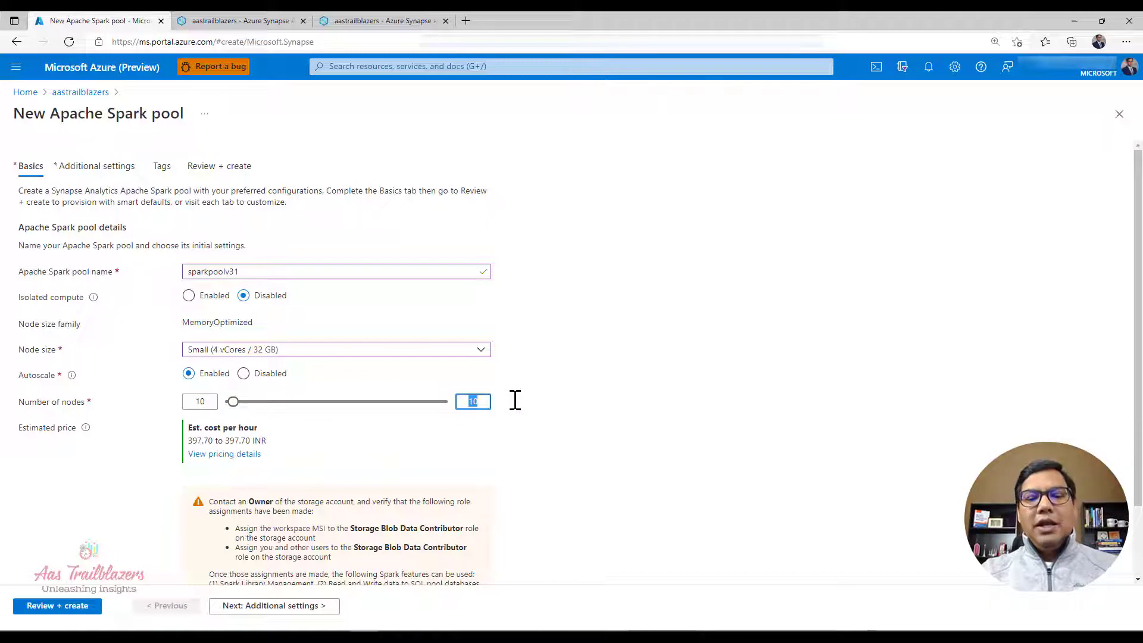
{"action": "type", "text": "20"}
{"action": "left_click", "coordinate": [647, 400]}
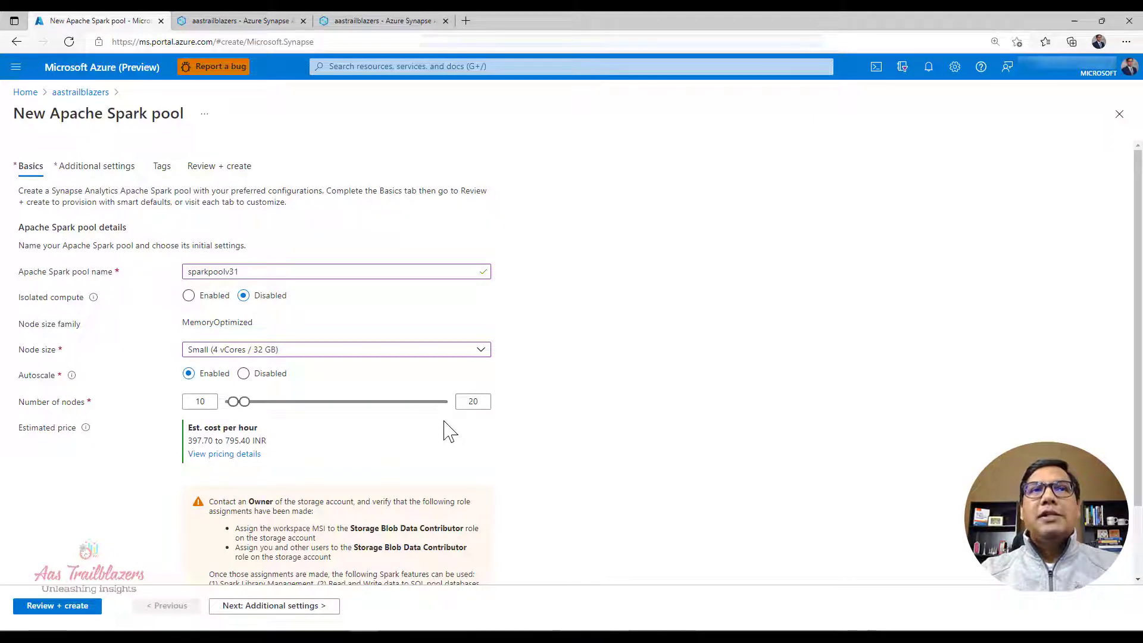
{"action": "left_click", "coordinate": [248, 376]}
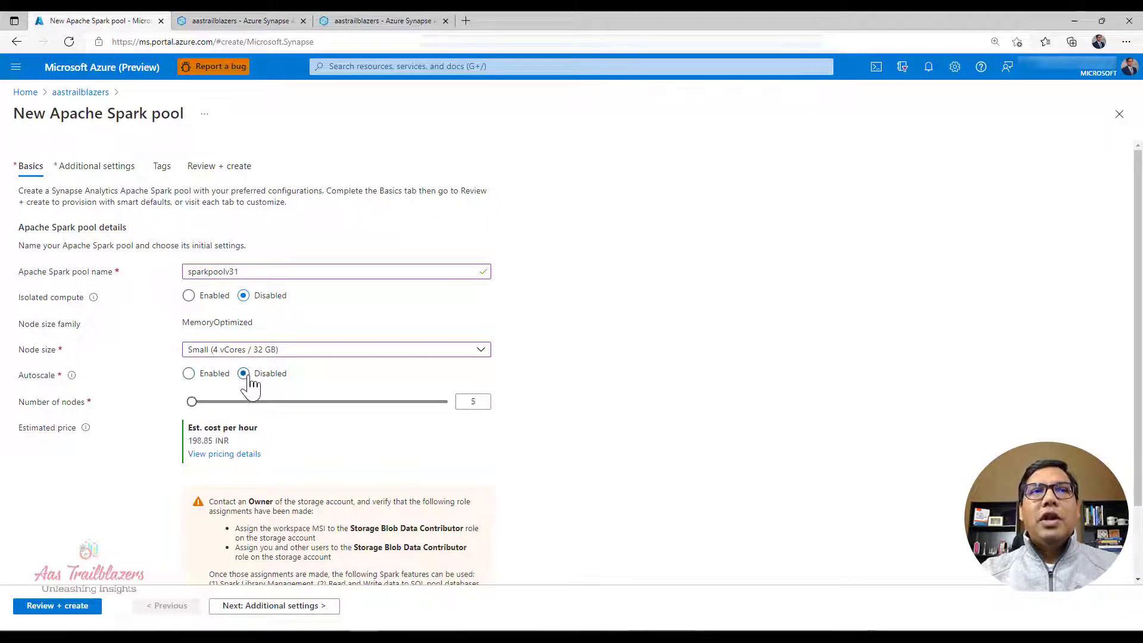
Step: Check the notice on Storage Blob Data Contributor role assignments and proceed to the pool's additional settings
{"action": "scroll", "coordinate": [249, 387], "scroll_direction": "down", "scroll_amount": 2}
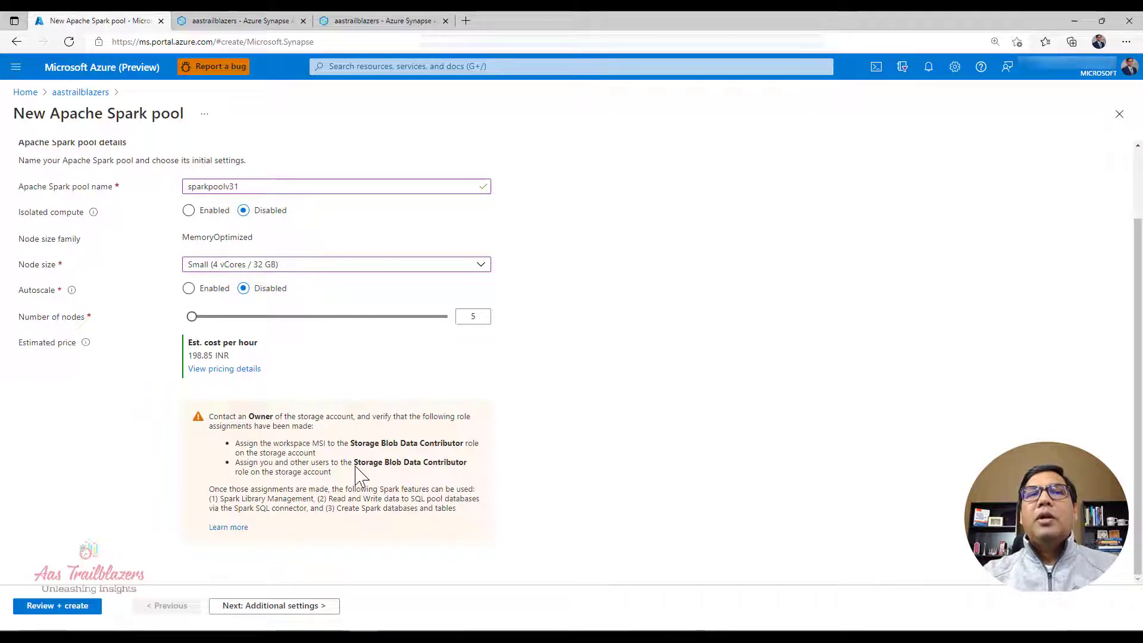
{"action": "left_click_drag", "start_coordinate": [355, 462], "coordinate": [467, 463]}
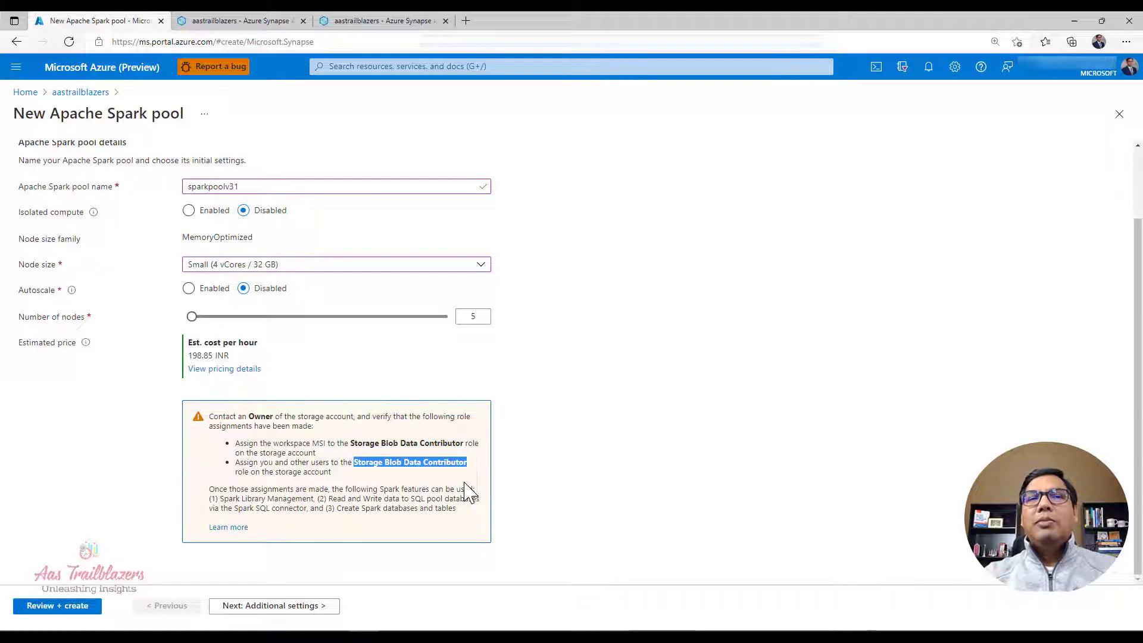
{"action": "left_click", "coordinate": [563, 487]}
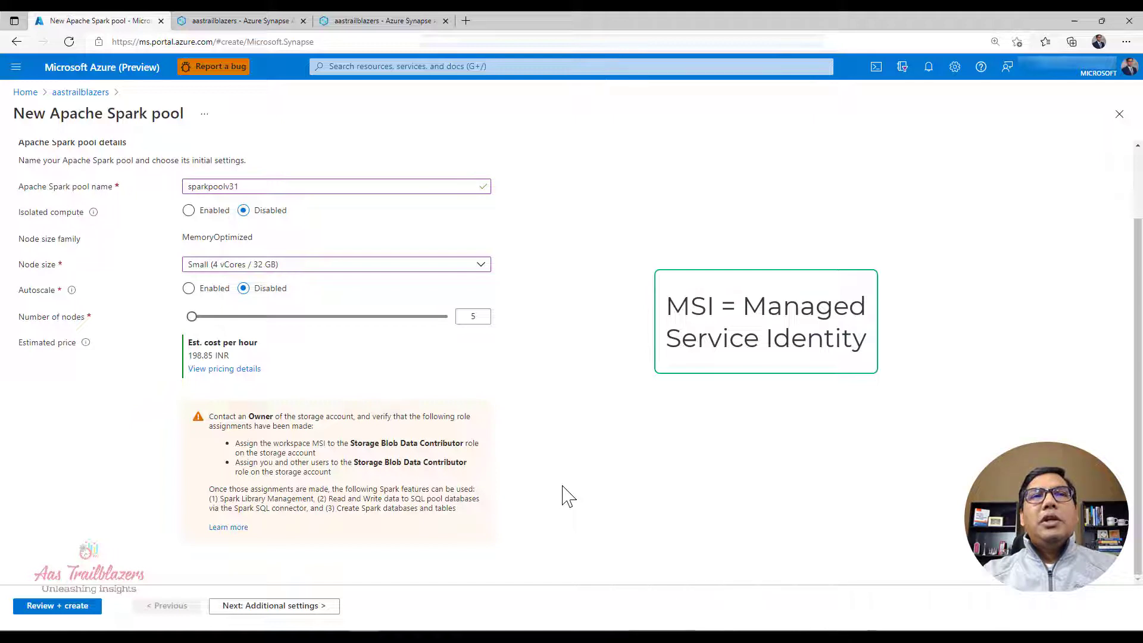
{"action": "scroll", "coordinate": [569, 497], "scroll_direction": "up", "scroll_amount": 2}
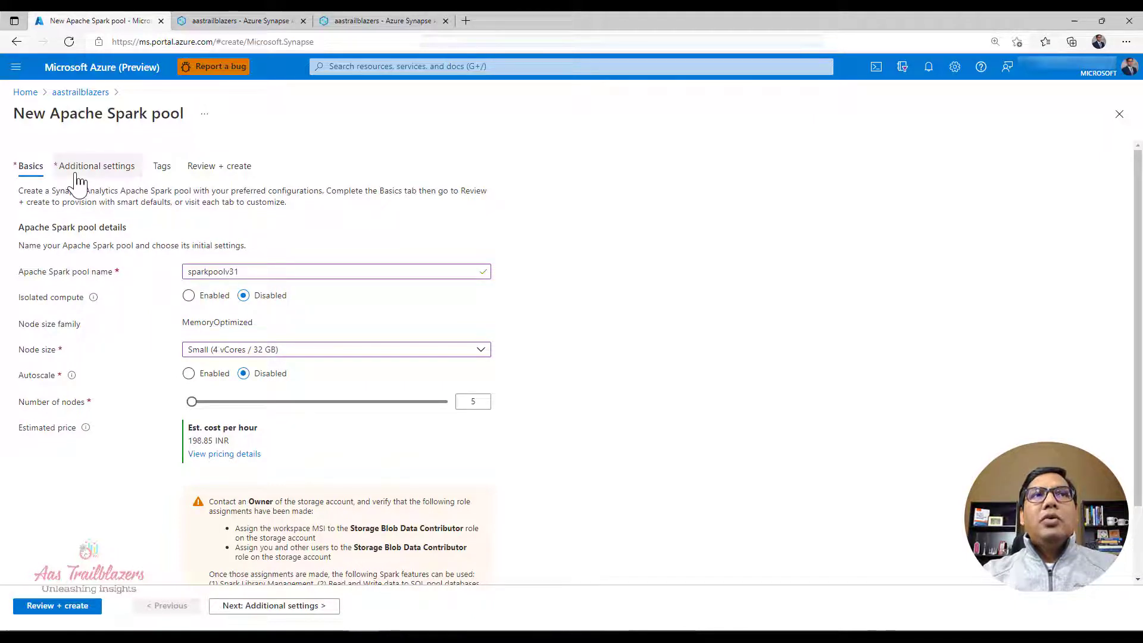
{"action": "scroll", "coordinate": [104, 475], "scroll_direction": "down", "scroll_amount": 2}
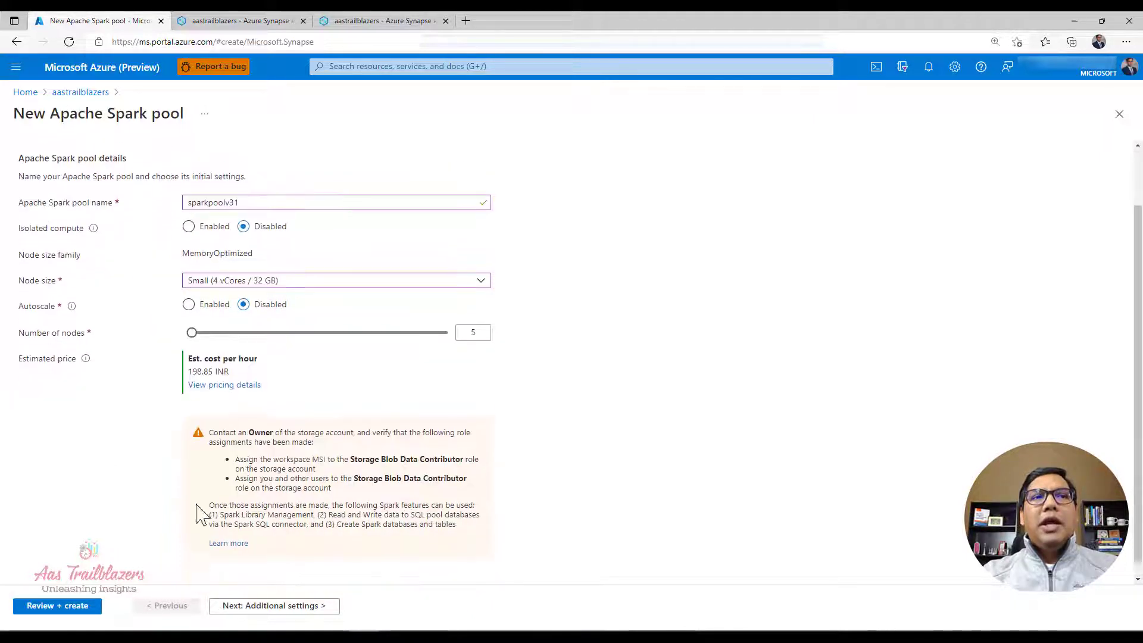
{"action": "left_click", "coordinate": [294, 612]}
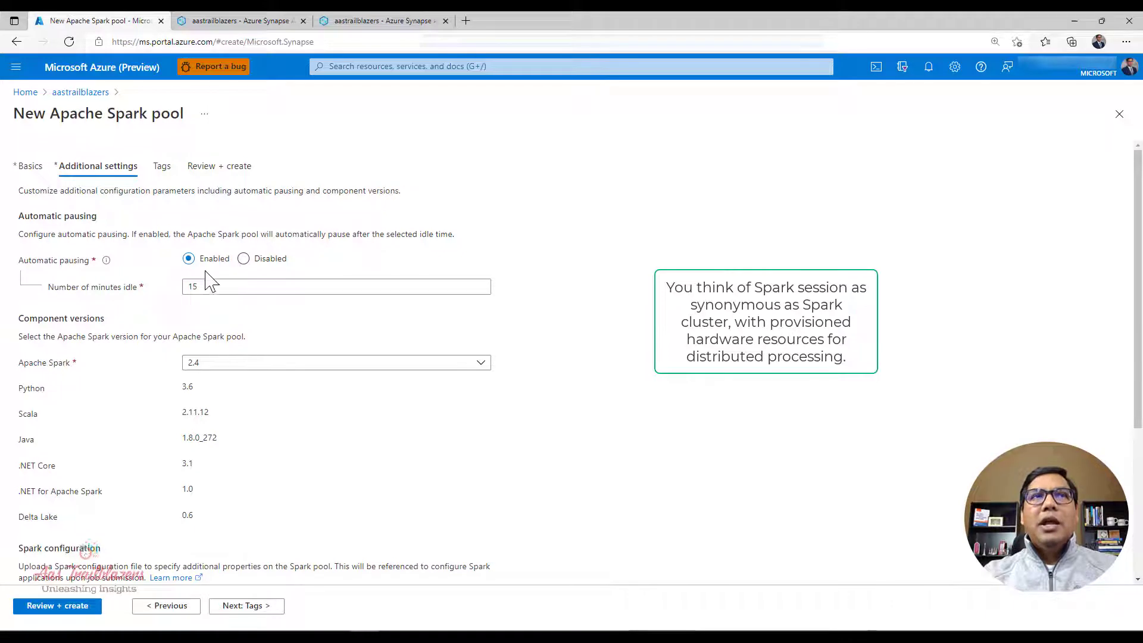
Step: Check the idle time for automatic pausing and set the Apache Spark version to 3.1
{"action": "left_click", "coordinate": [189, 289]}
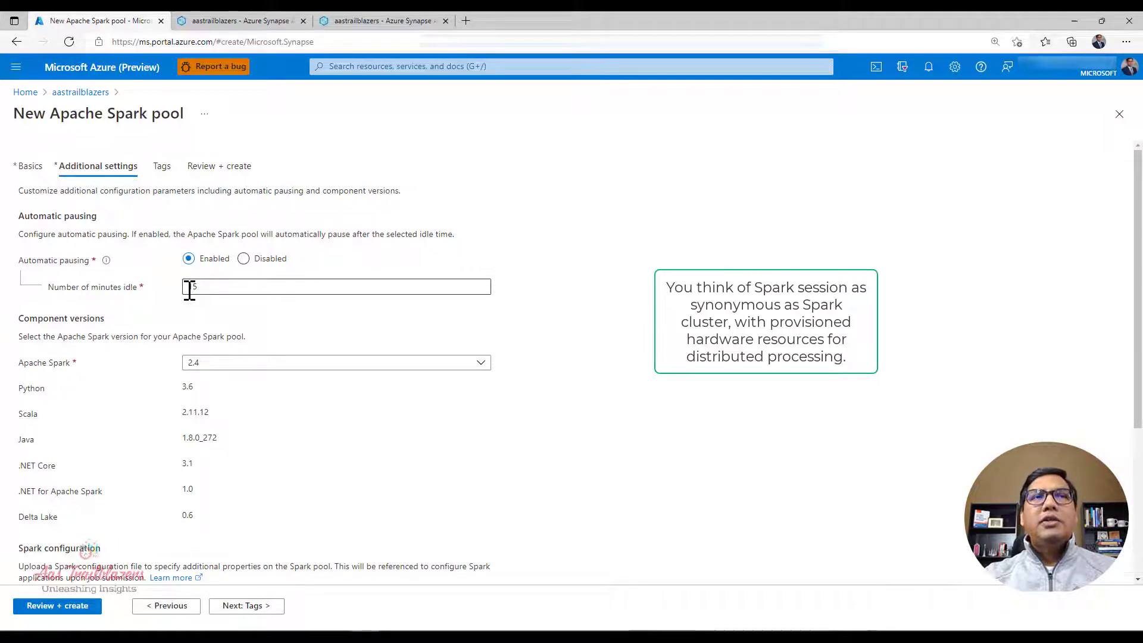
{"action": "left_click", "coordinate": [205, 288]}
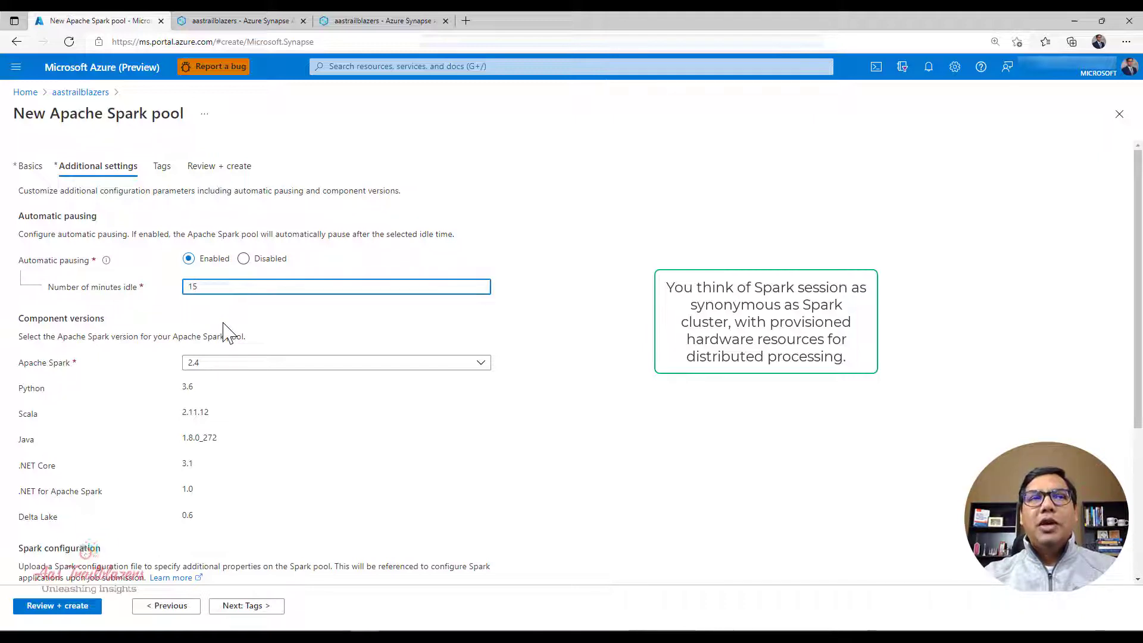
{"action": "scroll", "coordinate": [230, 333], "scroll_direction": "down", "scroll_amount": 1}
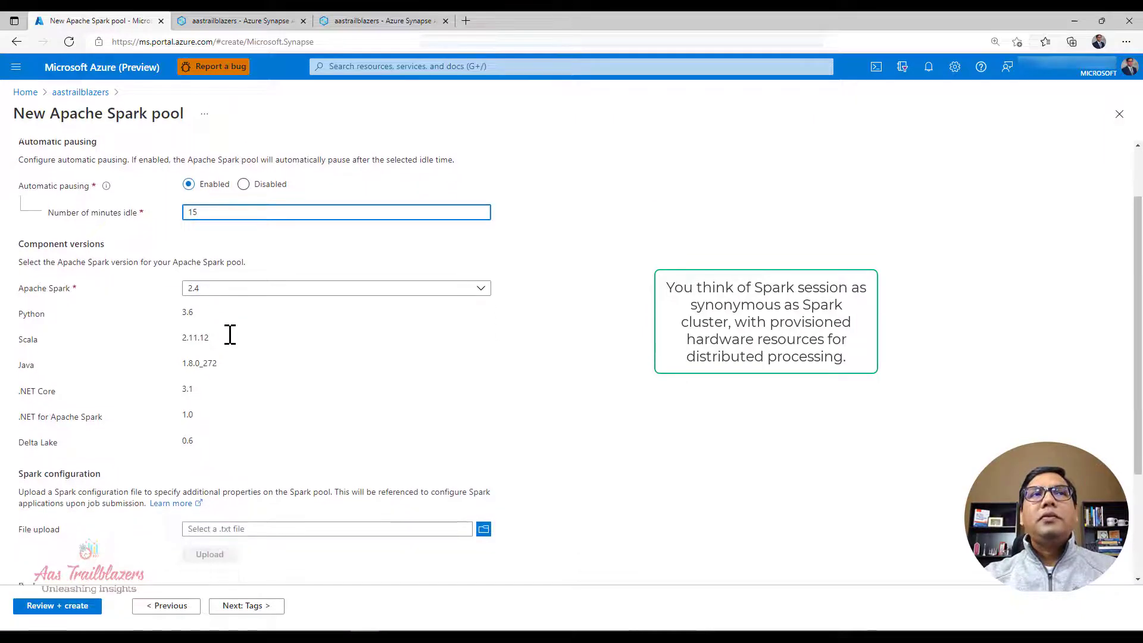
{"action": "left_click", "coordinate": [220, 284]}
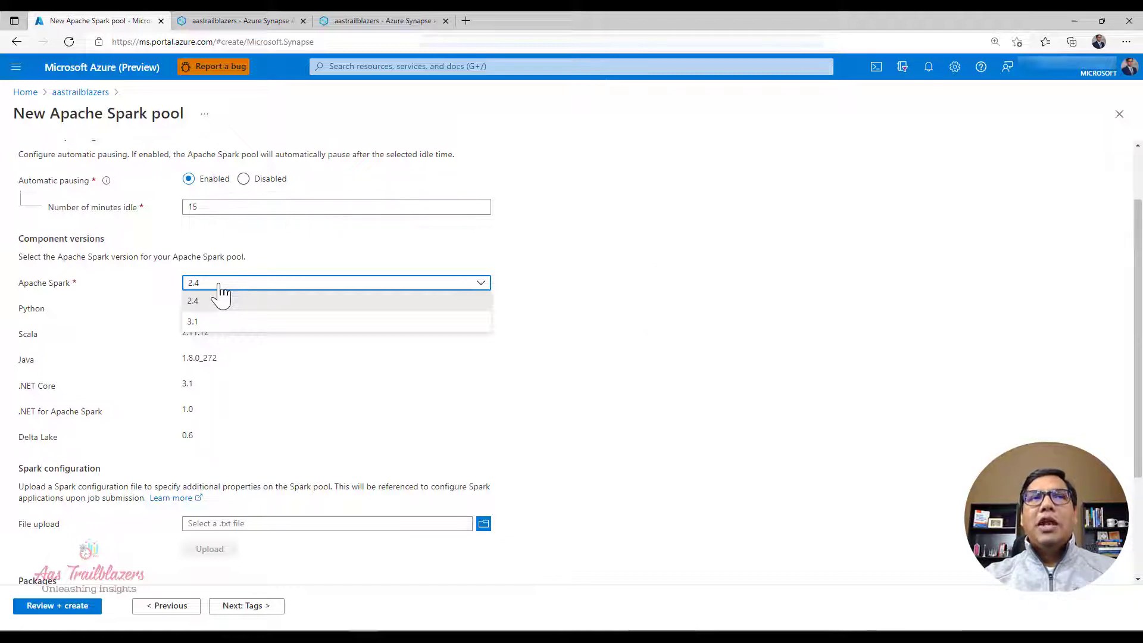
{"action": "left_click", "coordinate": [237, 324]}
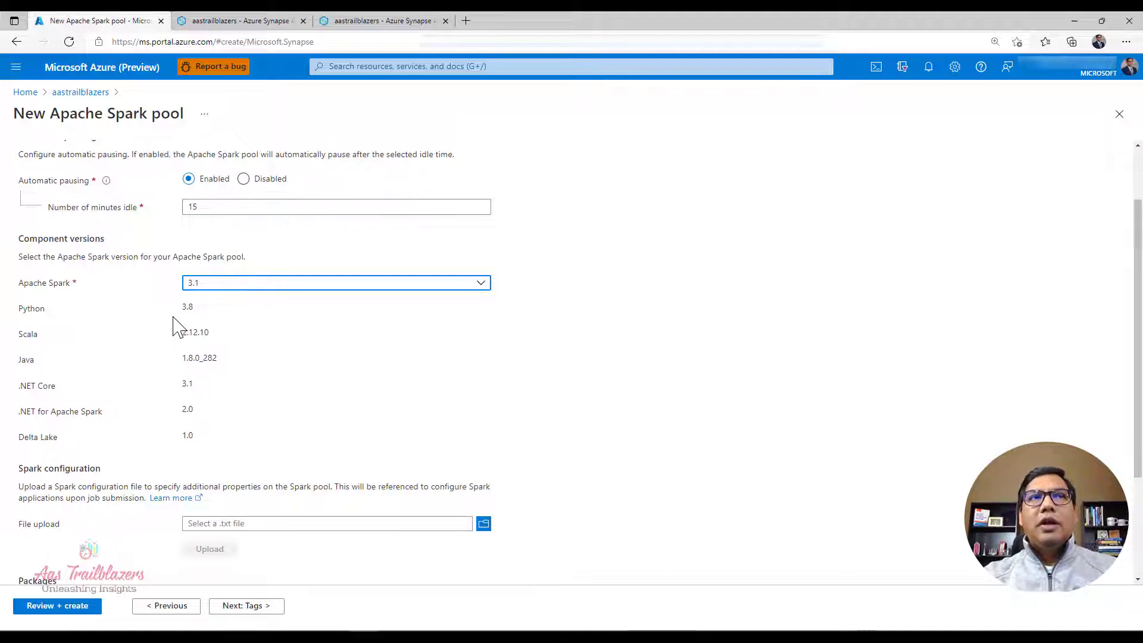
Step: Check the Python and Delta Lake versions supplied with Spark 3.1 and the Spark configuration, package and intelligent cache options
{"action": "left_click_drag", "start_coordinate": [182, 310], "coordinate": [201, 309]}
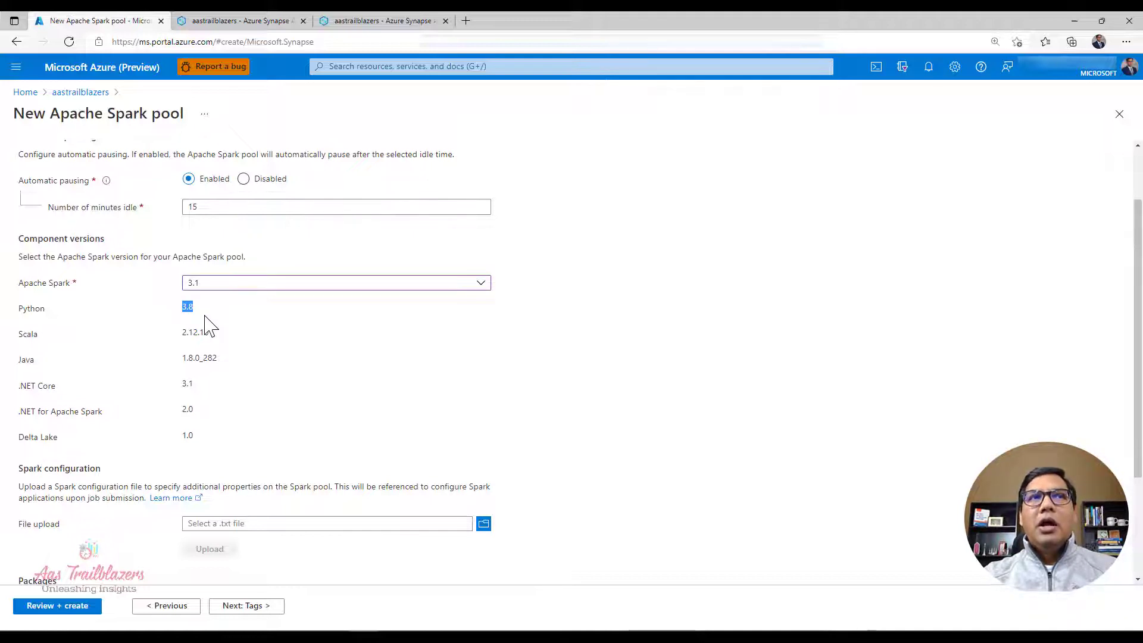
{"action": "double_click", "coordinate": [185, 436]}
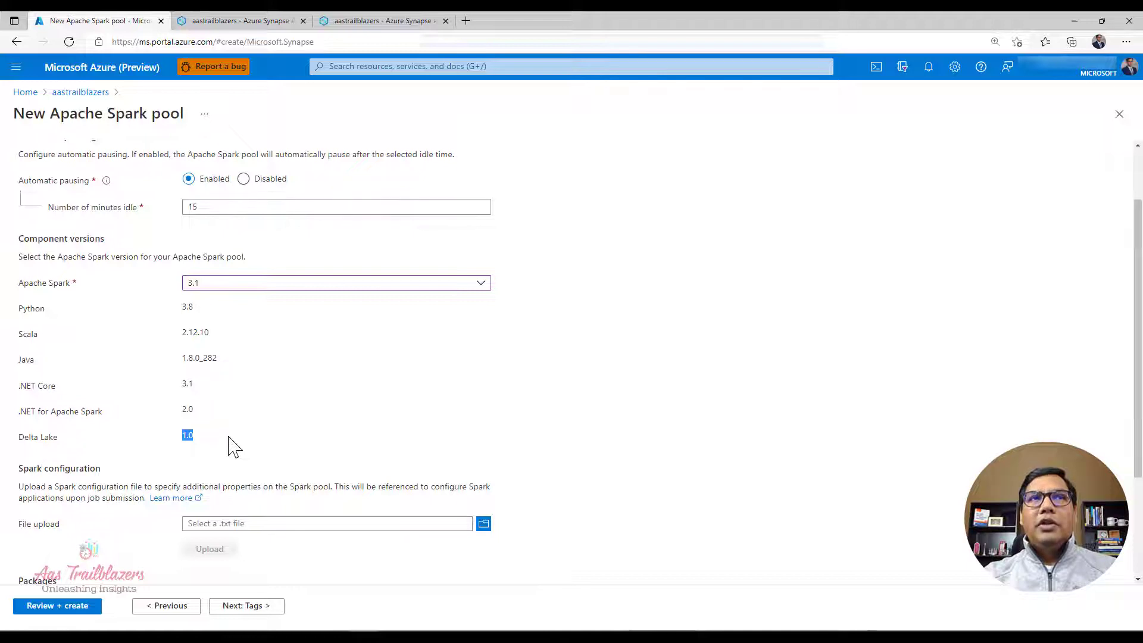
{"action": "scroll", "coordinate": [233, 446], "scroll_direction": "down", "scroll_amount": 2}
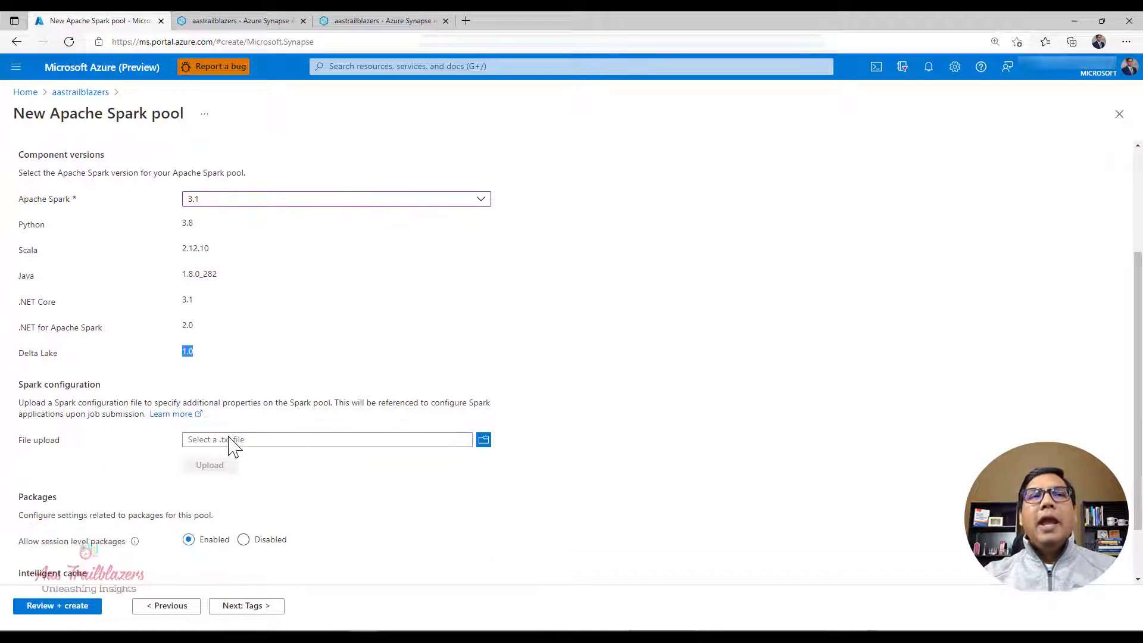
{"action": "scroll", "coordinate": [232, 444], "scroll_direction": "down", "scroll_amount": 1}
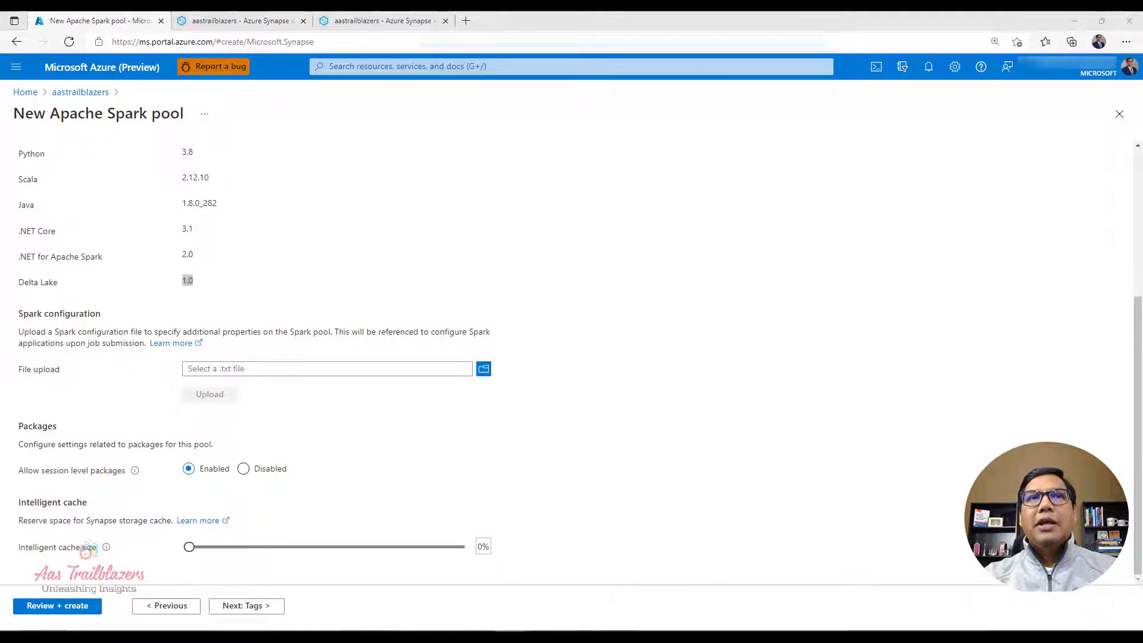
Step: Examine the driver result size and the executor memory, instances and cores properties in config.txt in Notepad, and return to the pool form
{"action": "left_click_drag", "start_coordinate": [493, 225], "coordinate": [173, 236]}
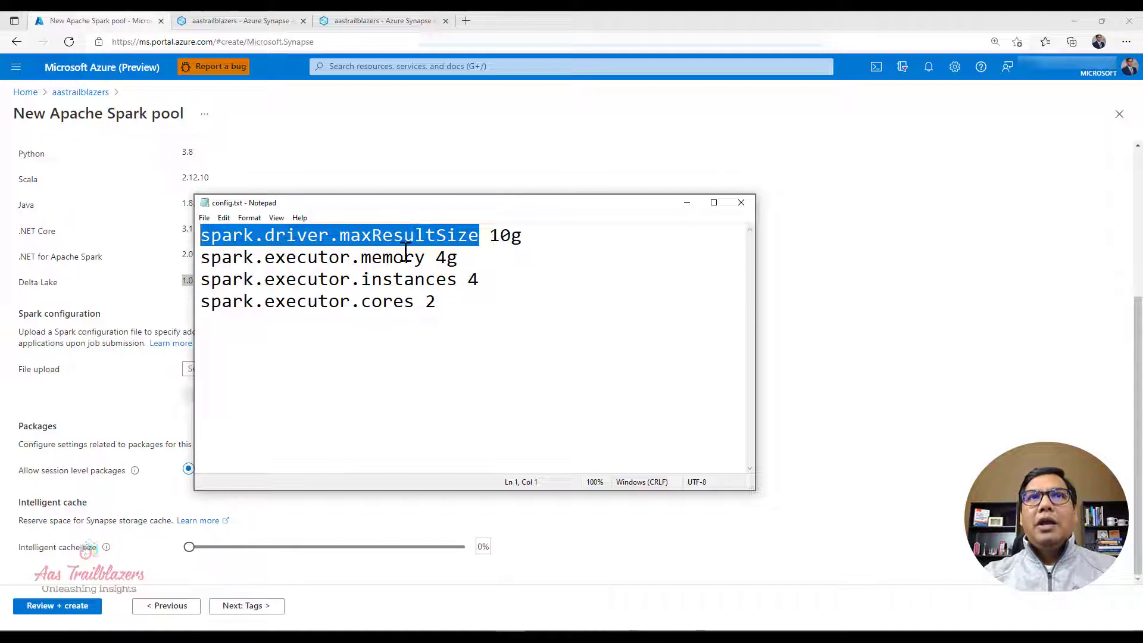
{"action": "left_click", "coordinate": [513, 237]}
{"action": "double_click", "coordinate": [513, 237]}
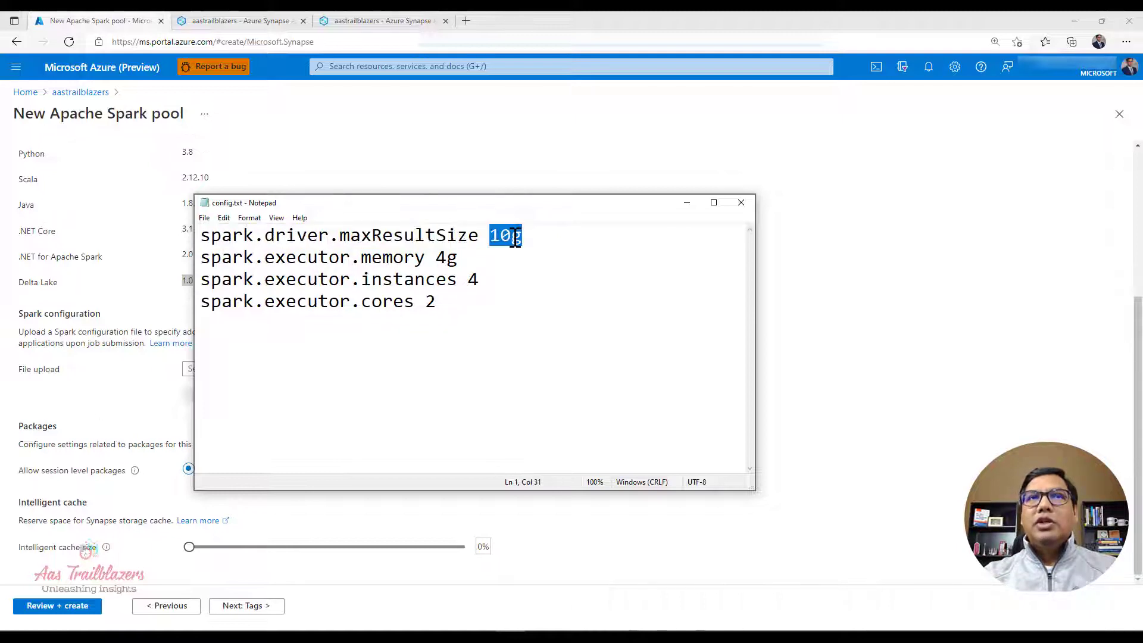
{"action": "double_click", "coordinate": [317, 260]}
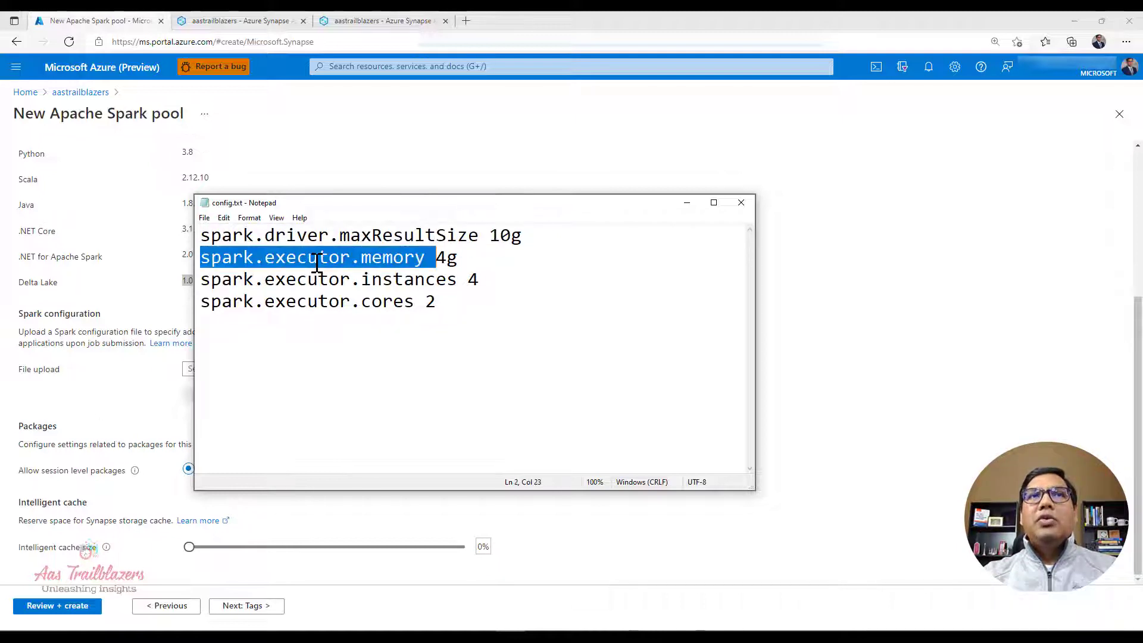
{"action": "left_click", "coordinate": [441, 260]}
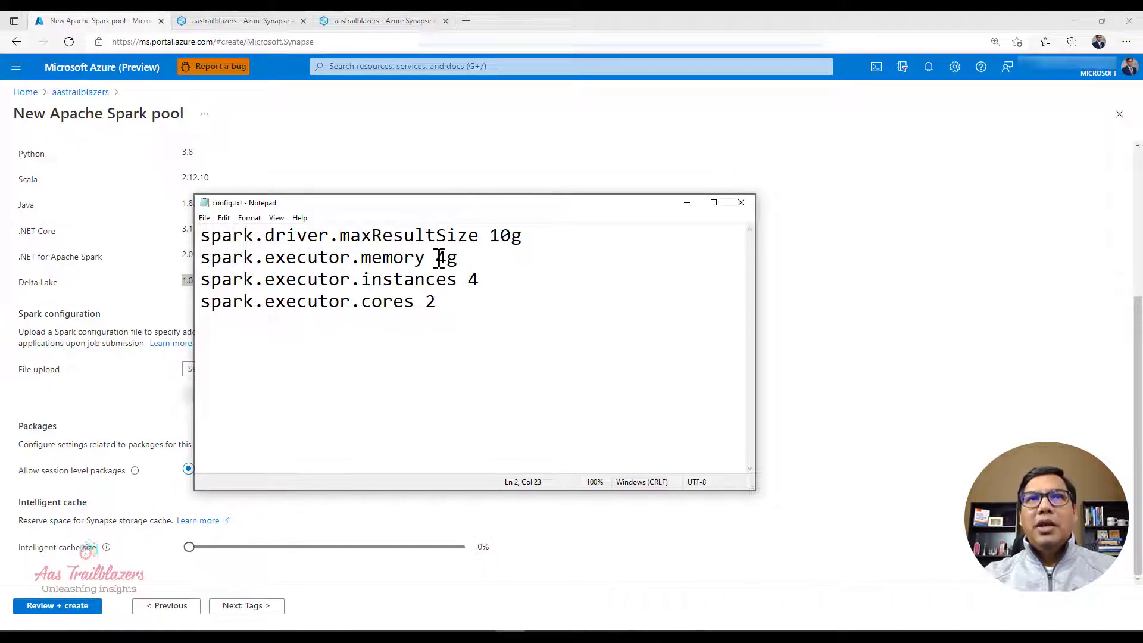
{"action": "double_click", "coordinate": [308, 279]}
{"action": "left_click", "coordinate": [312, 283]}
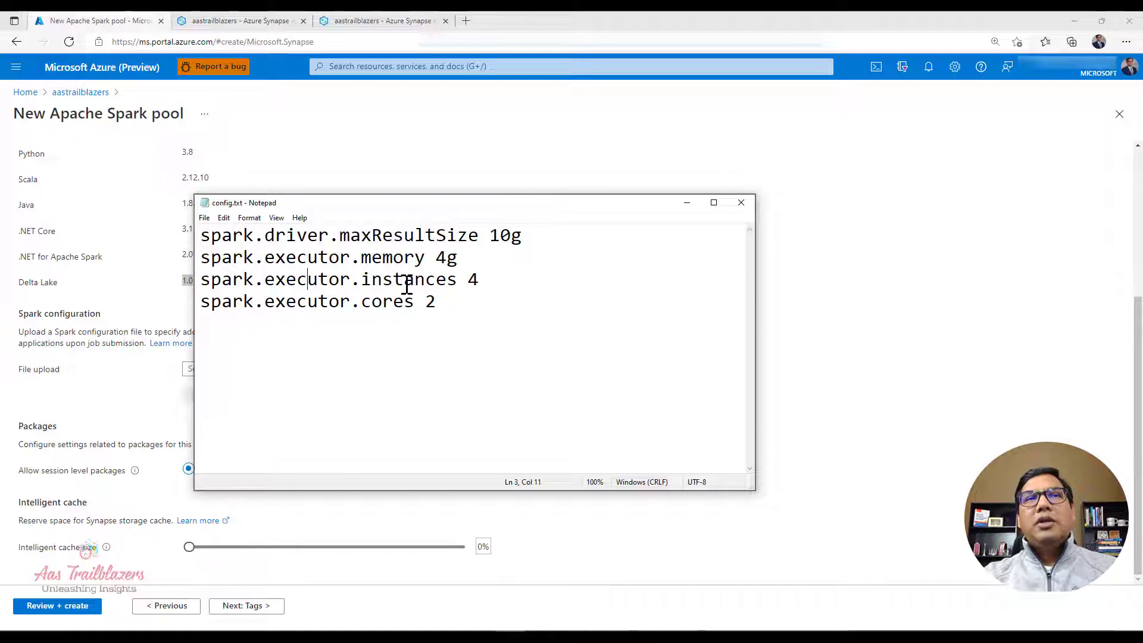
{"action": "left_click_drag", "start_coordinate": [490, 280], "coordinate": [210, 286]}
{"action": "left_click", "coordinate": [440, 301]}
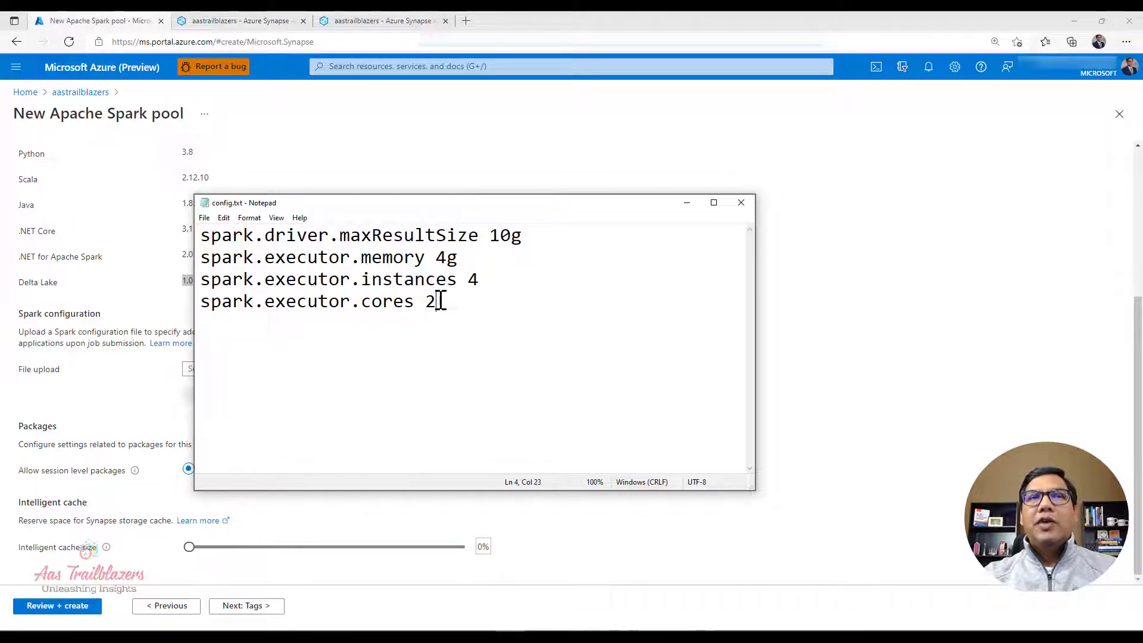
{"action": "left_click_drag", "start_coordinate": [441, 301], "coordinate": [220, 301]}
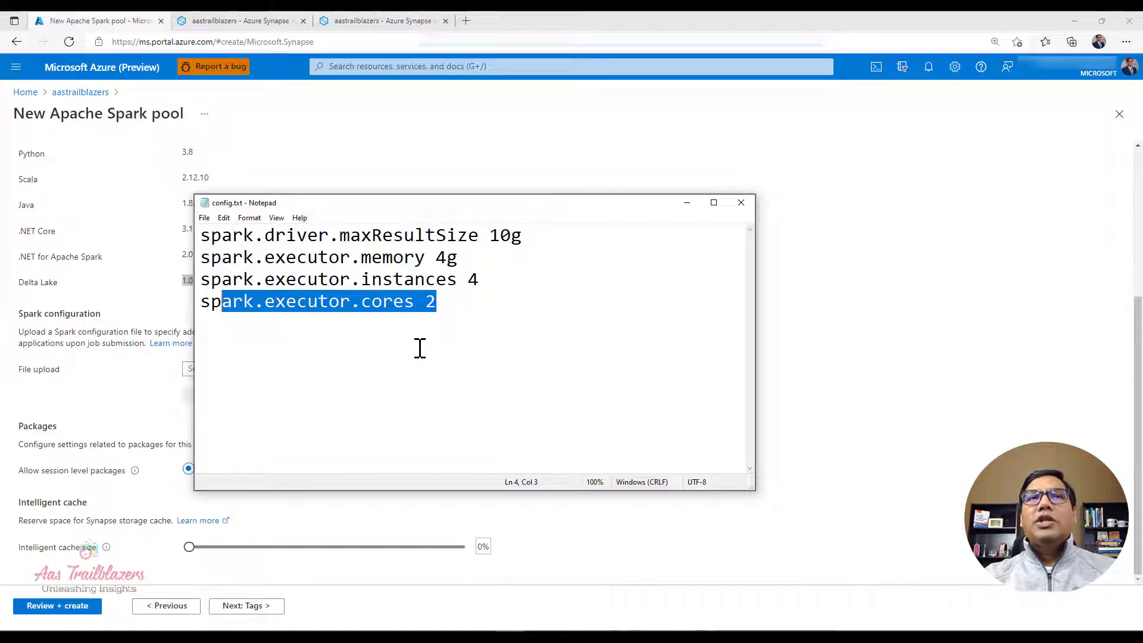
{"action": "left_click_drag", "start_coordinate": [459, 350], "coordinate": [160, 224]}
{"action": "left_click", "coordinate": [686, 203]}
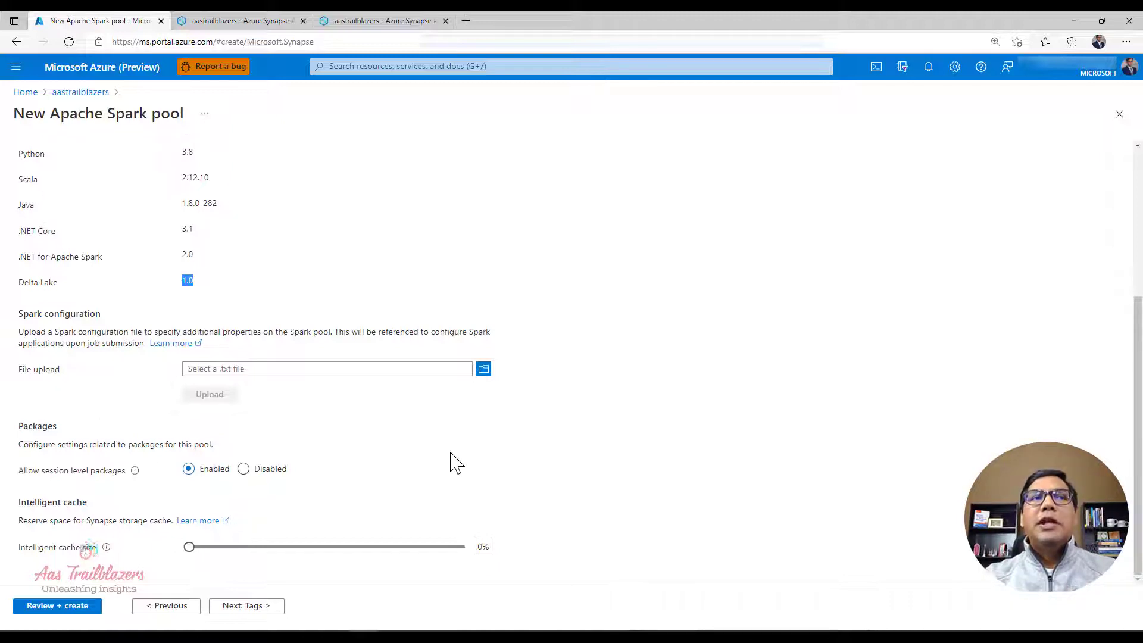
Step: Proceed without tags, create the Spark pool after reviewing its summary, and open the deployed resource
{"action": "left_click", "coordinate": [602, 460]}
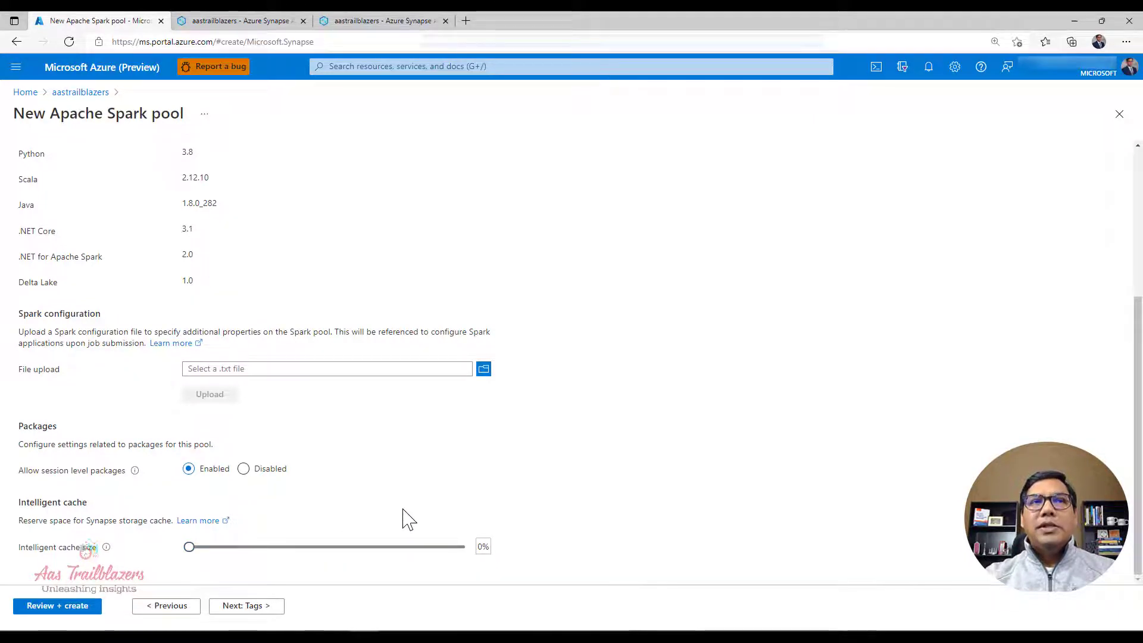
{"action": "scroll", "coordinate": [359, 503], "scroll_direction": "up", "scroll_amount": 3}
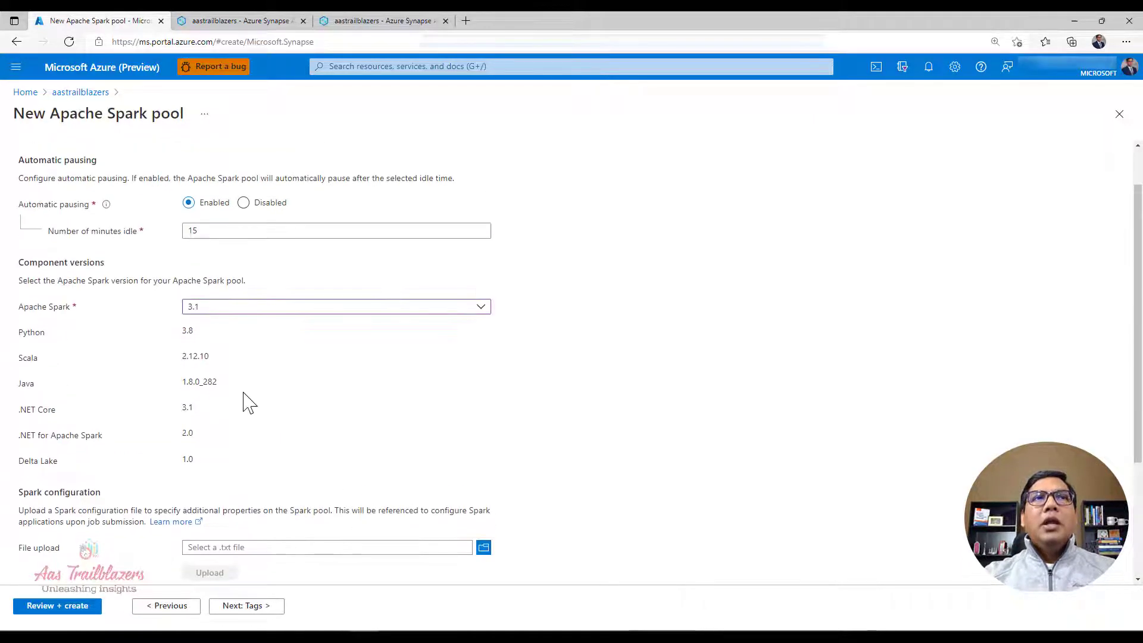
{"action": "scroll", "coordinate": [248, 506], "scroll_direction": "down", "scroll_amount": 3}
{"action": "left_click", "coordinate": [243, 606]}
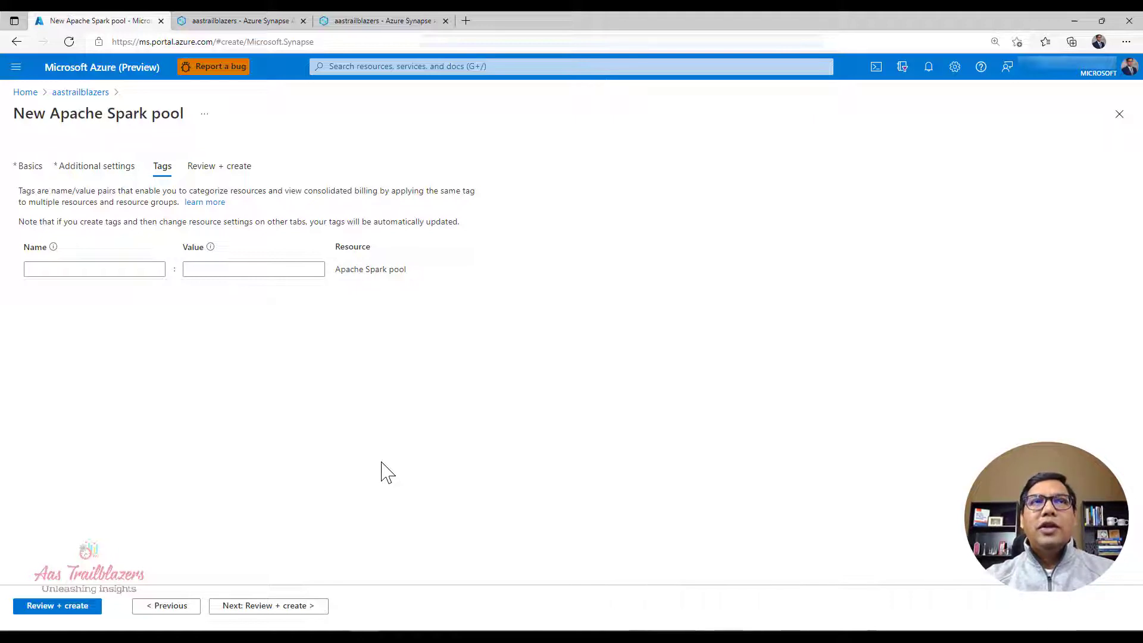
{"action": "left_click", "coordinate": [278, 607]}
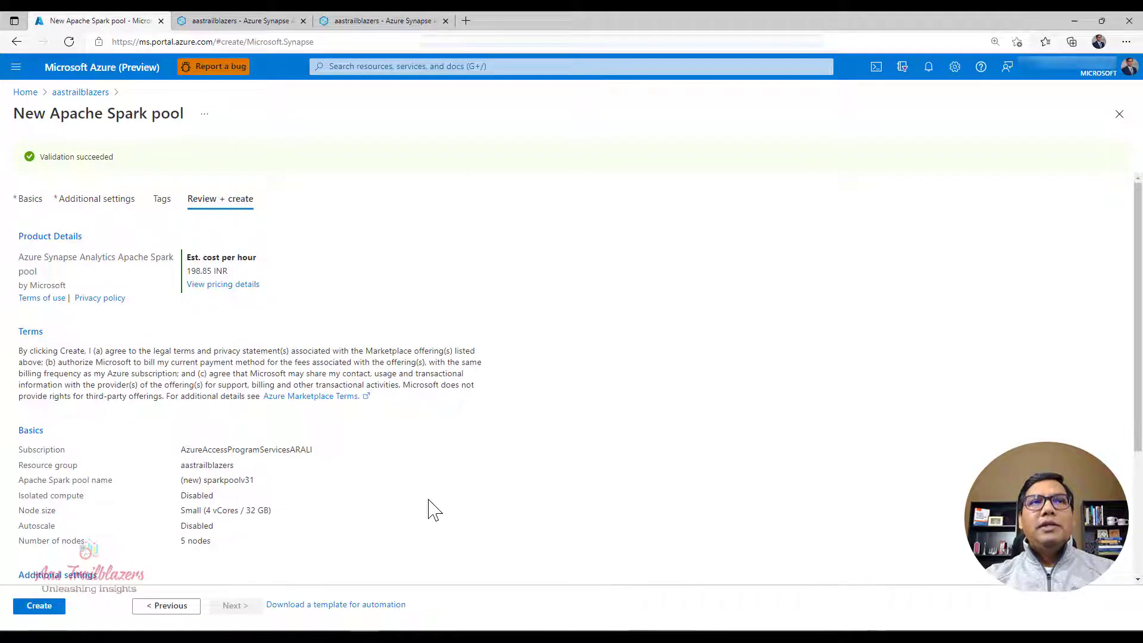
{"action": "scroll", "coordinate": [433, 510], "scroll_direction": "down", "scroll_amount": 3}
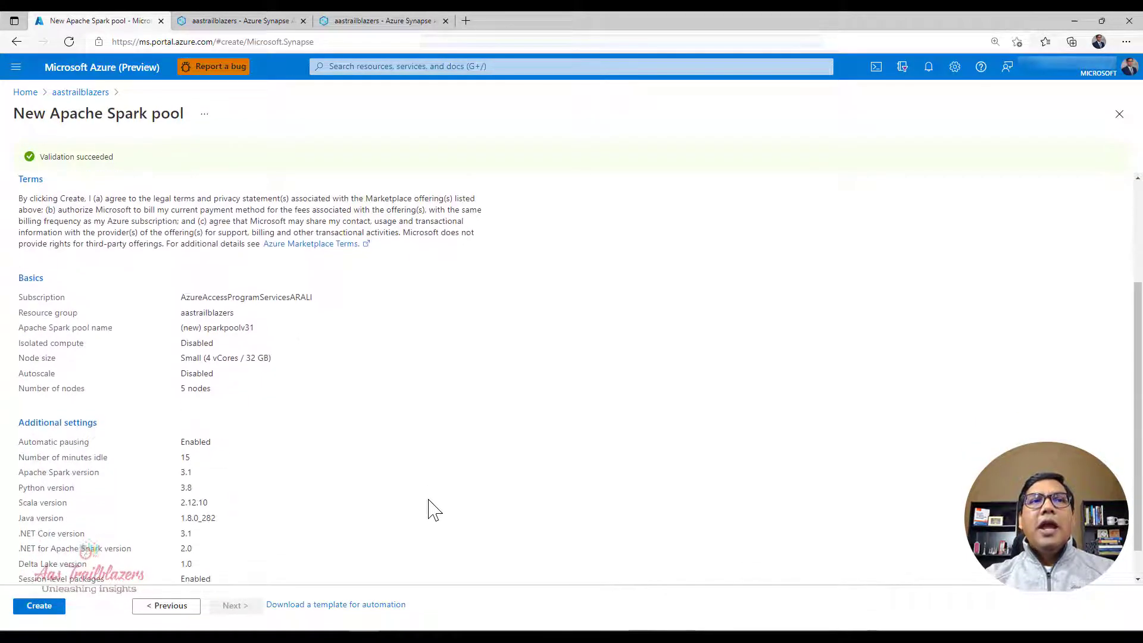
{"action": "left_click", "coordinate": [50, 608]}
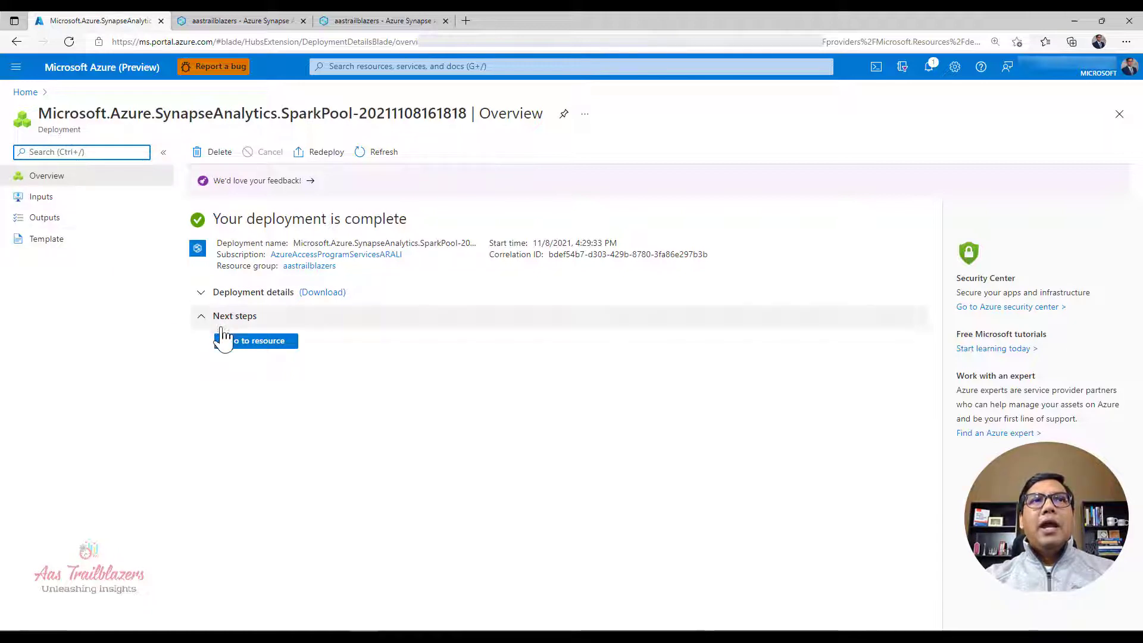
{"action": "left_click", "coordinate": [243, 345]}
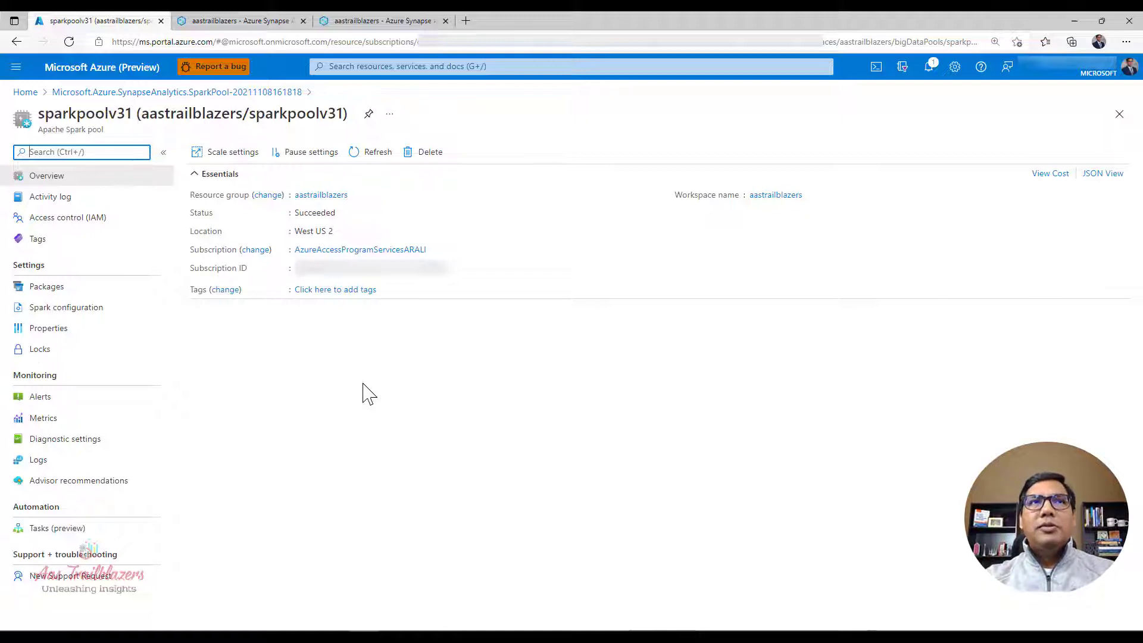
Step: Try autoscale and immediate application of new settings in the pool's scale settings, and discard the edits
{"action": "left_click", "coordinate": [227, 162]}
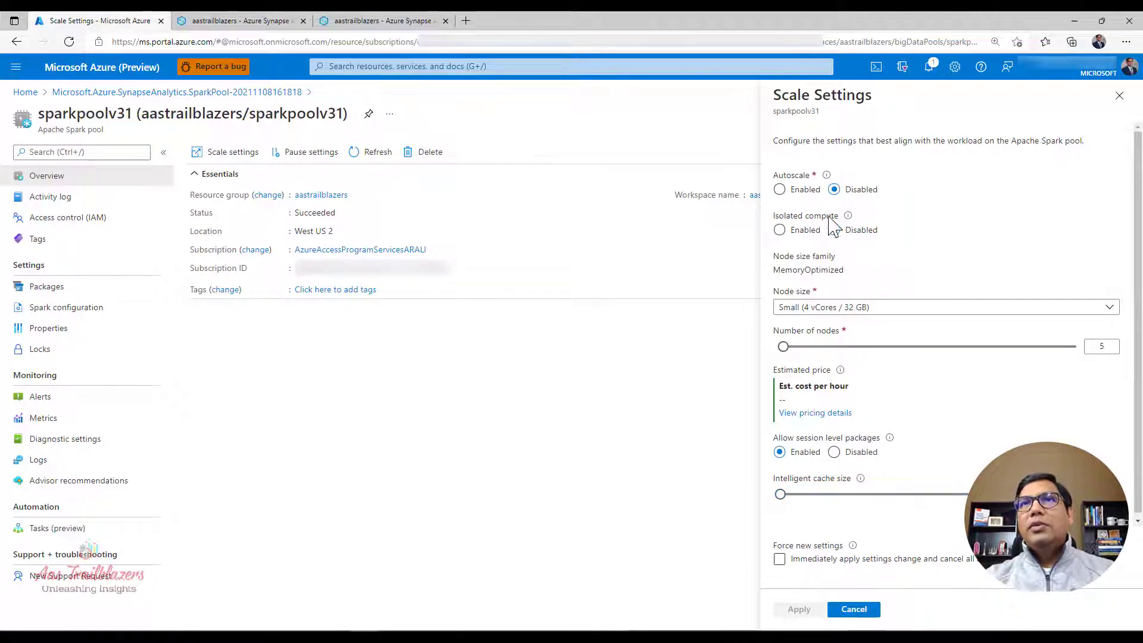
{"action": "left_click", "coordinate": [781, 191]}
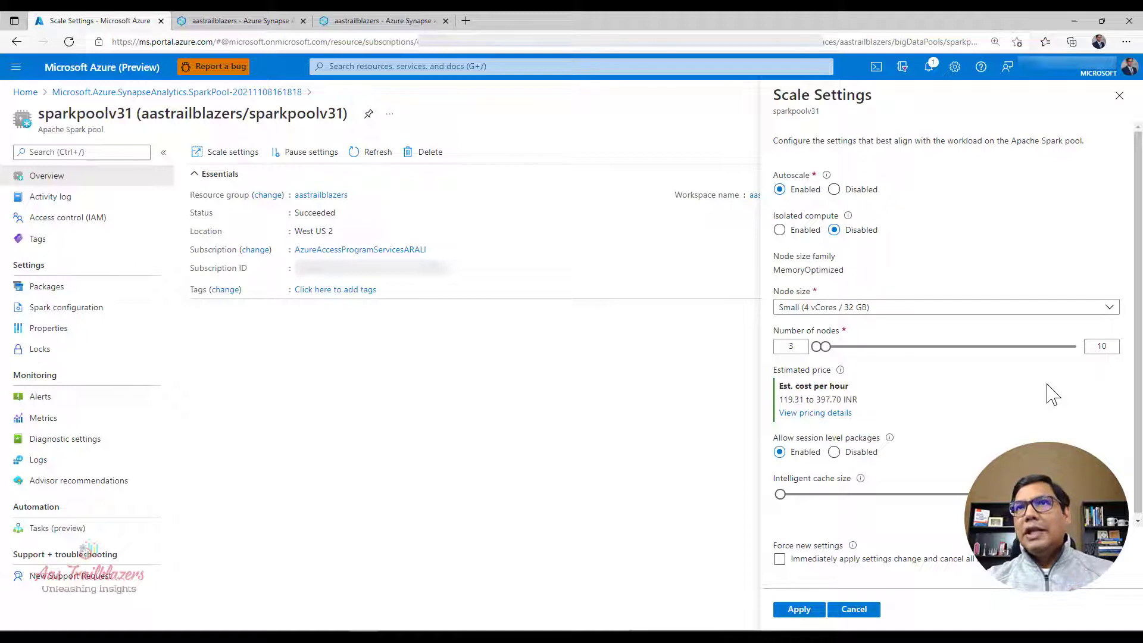
{"action": "left_click", "coordinate": [834, 189]}
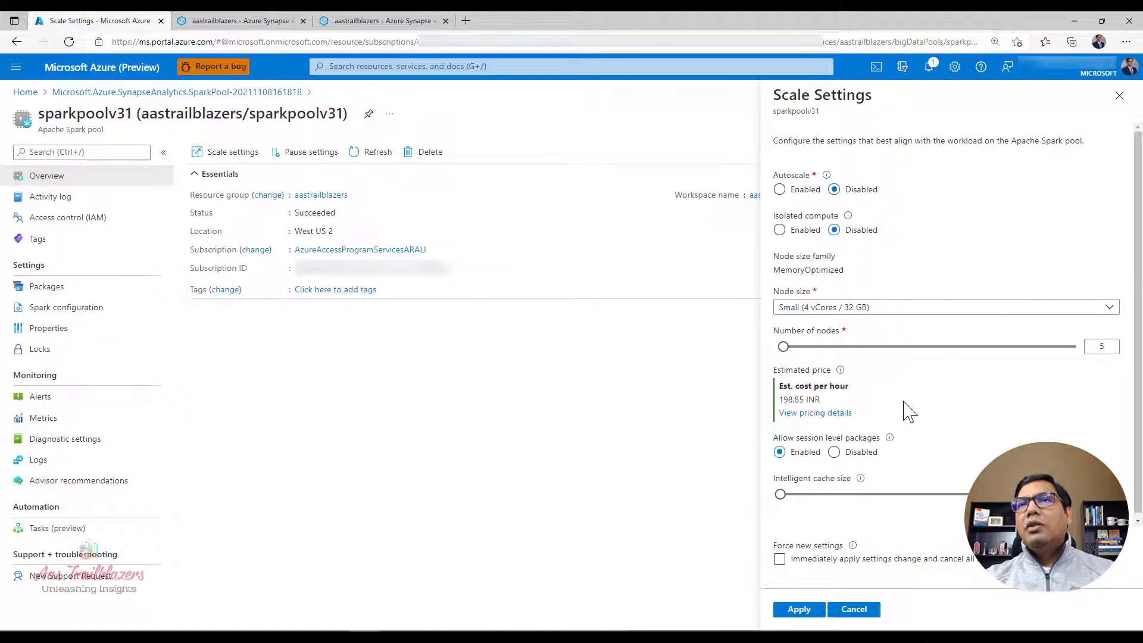
{"action": "left_click", "coordinate": [792, 556]}
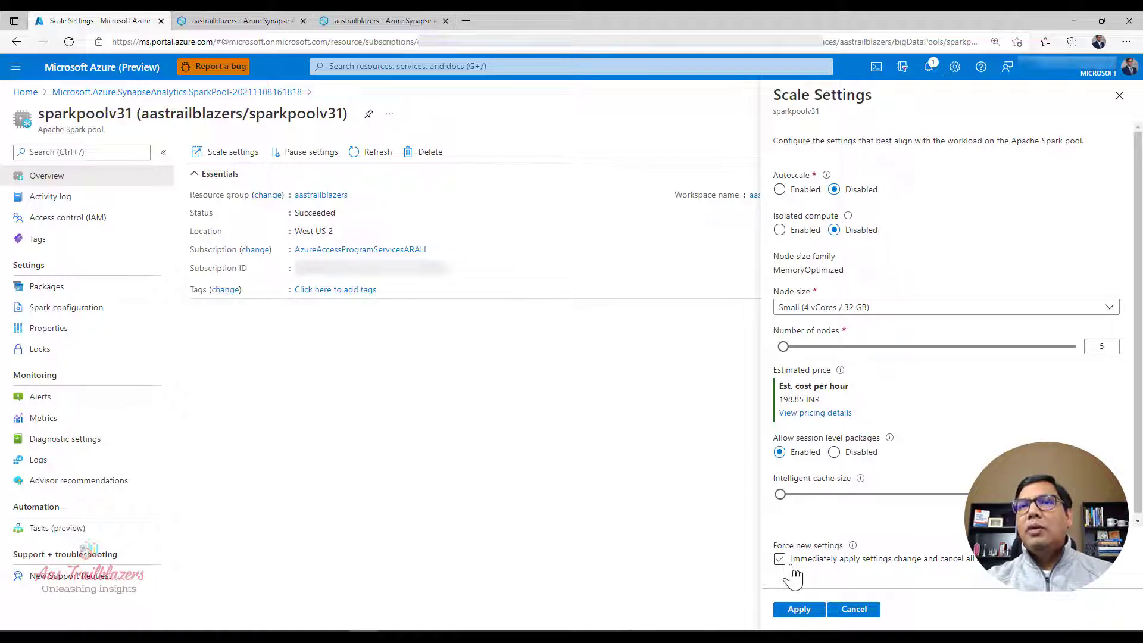
{"action": "left_click", "coordinate": [791, 565]}
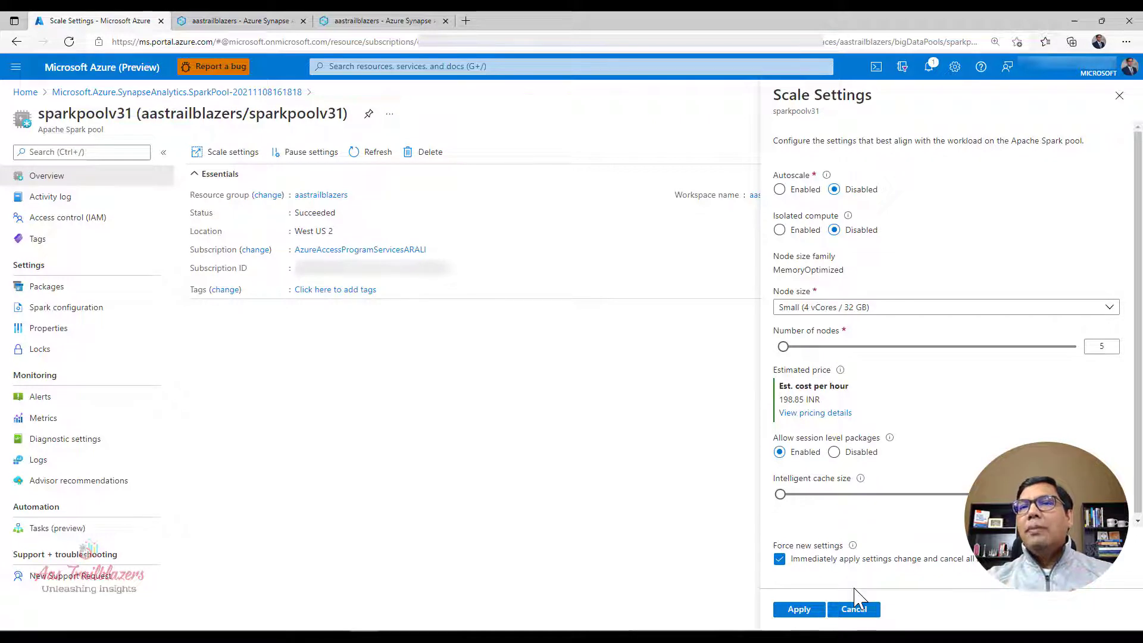
{"action": "left_click", "coordinate": [780, 559]}
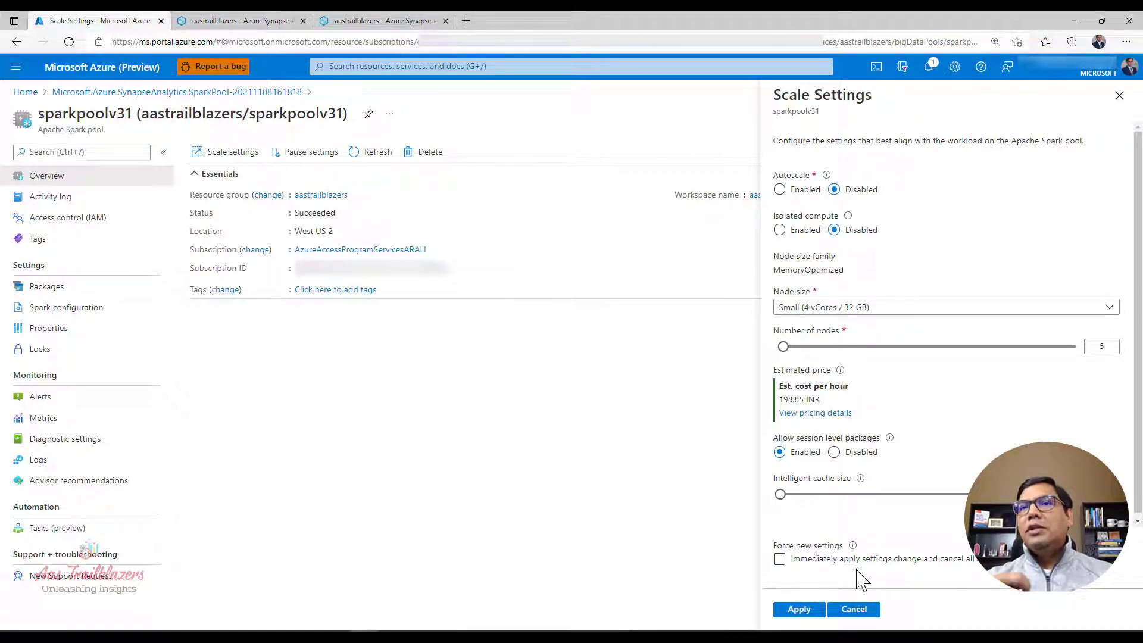
{"action": "left_click", "coordinate": [853, 610]}
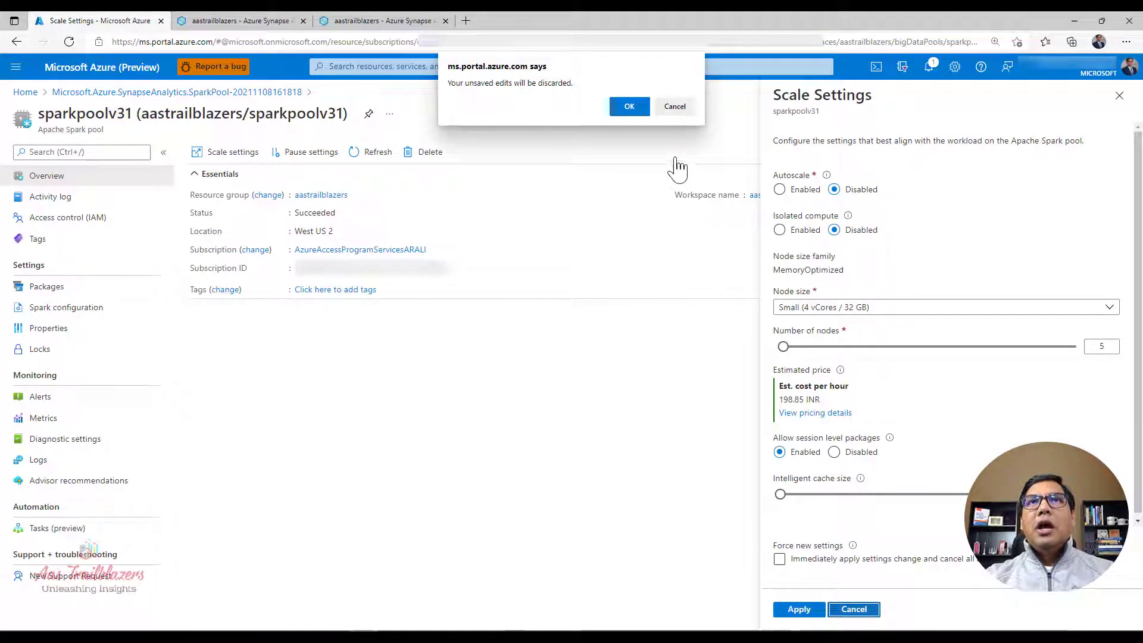
{"action": "left_click", "coordinate": [625, 109]}
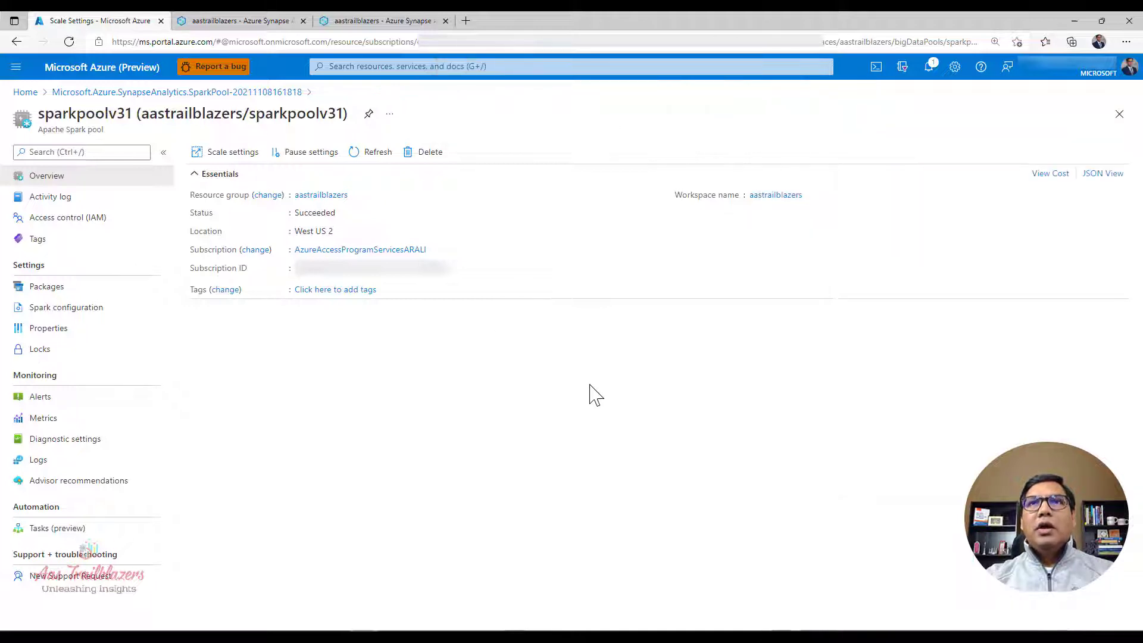
Step: Check the automatic pausing option and idle minutes in the pool's pause settings, and close them without applying changes
{"action": "left_click", "coordinate": [300, 159]}
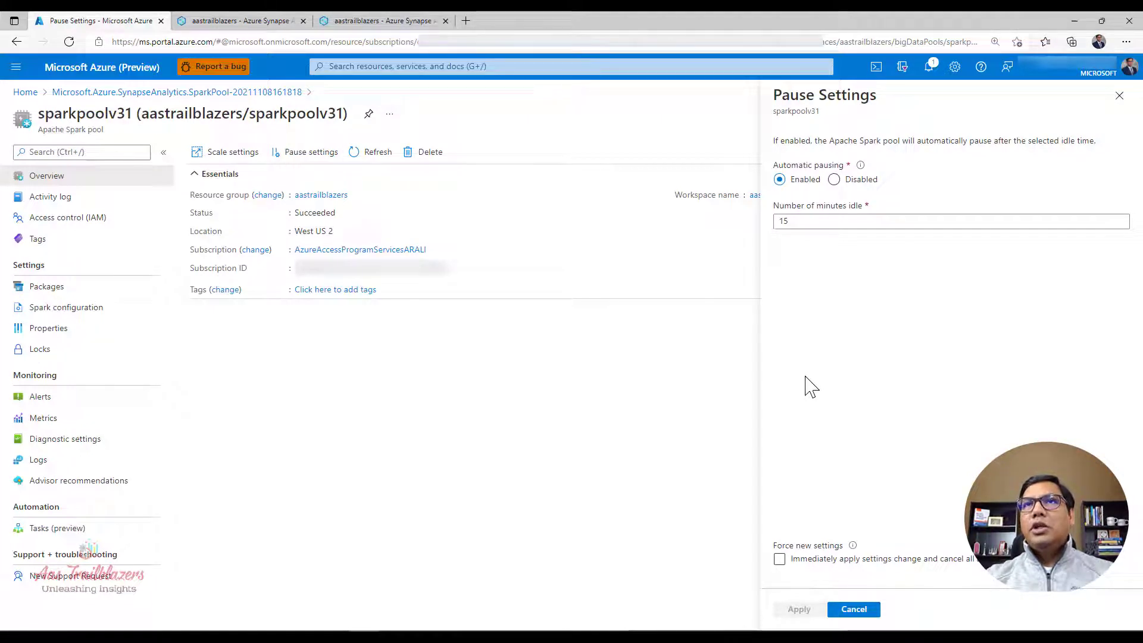
{"action": "left_click", "coordinate": [811, 225]}
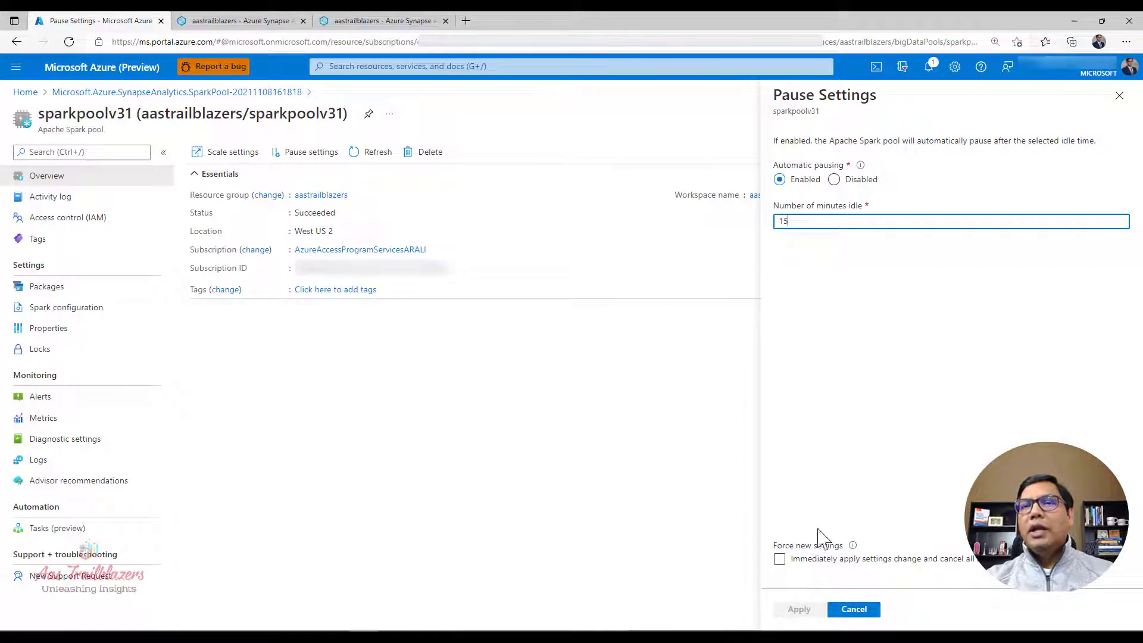
{"action": "left_click", "coordinate": [855, 608]}
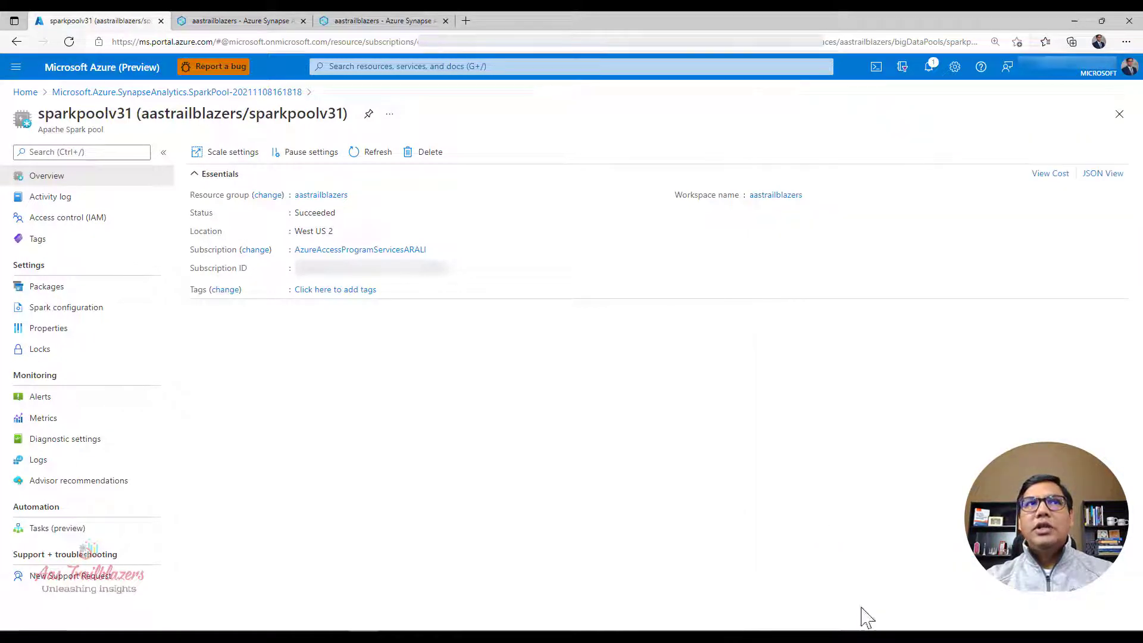
Step: Check the pool's package options for requirements files and workspace packages, and its Spark configuration file upload options
{"action": "left_click", "coordinate": [83, 293]}
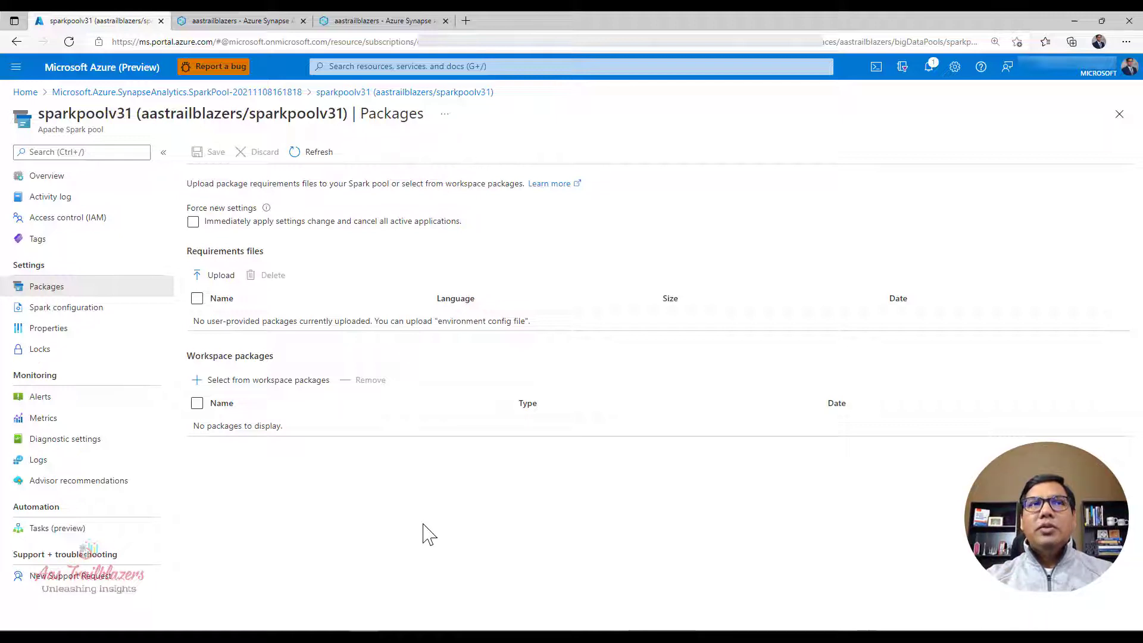
{"action": "left_click", "coordinate": [66, 308]}
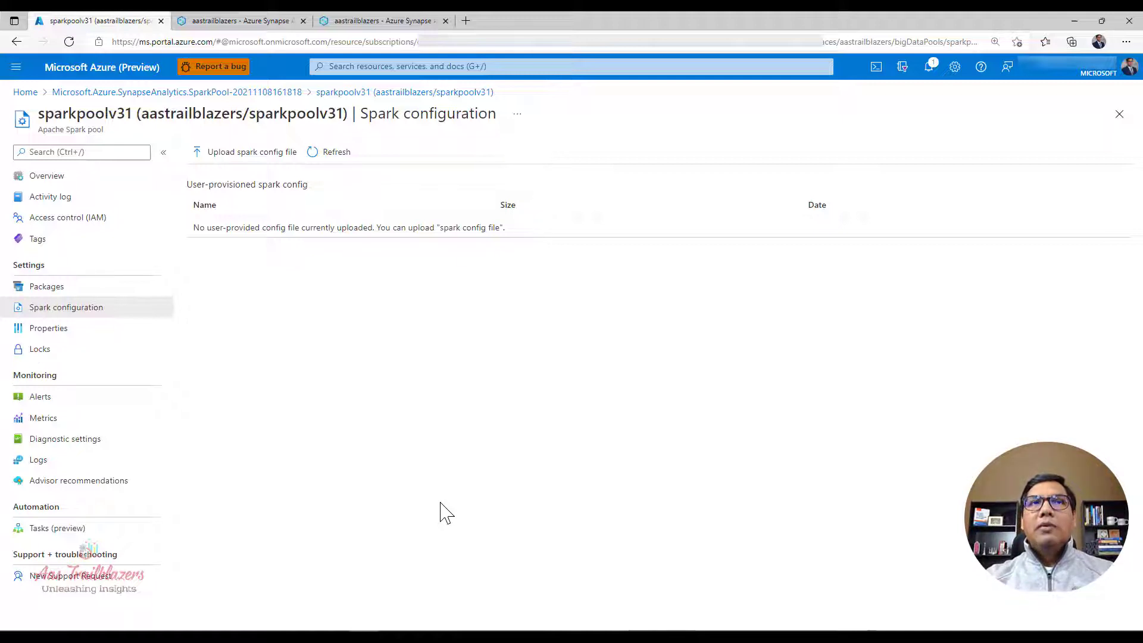
{"action": "left_click", "coordinate": [512, 626]}
{"action": "left_click", "coordinate": [481, 414]}
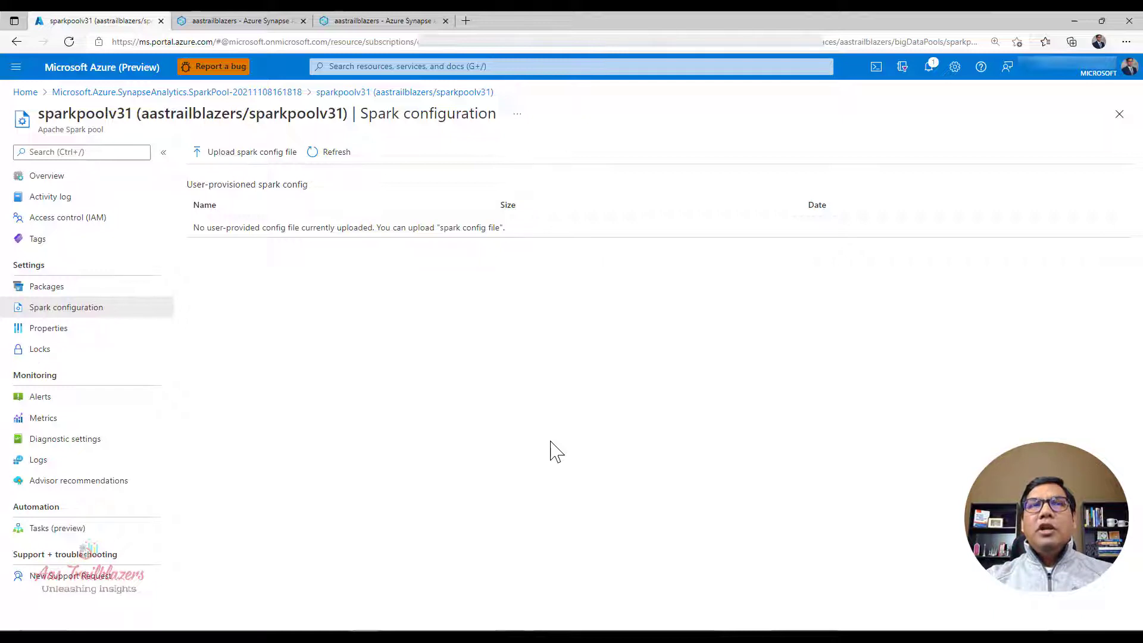
Step: Switch to Synapse Studio, open the workspace's Apache Spark pool management, and check the actions available for sparkpoolv31
{"action": "left_click", "coordinate": [212, 25]}
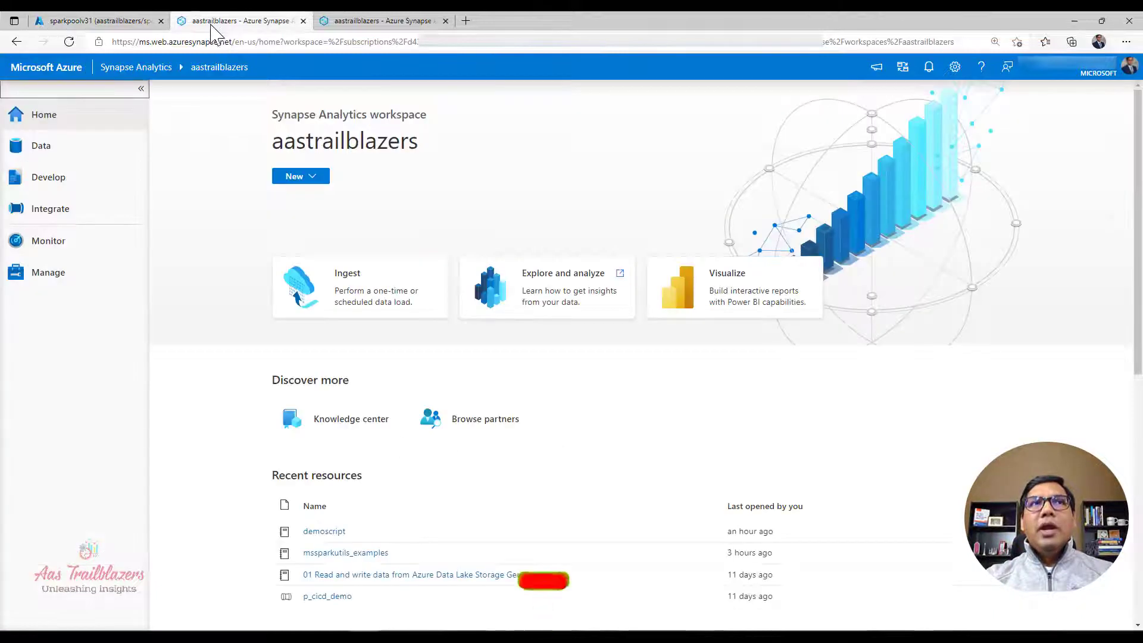
{"action": "left_click", "coordinate": [67, 278]}
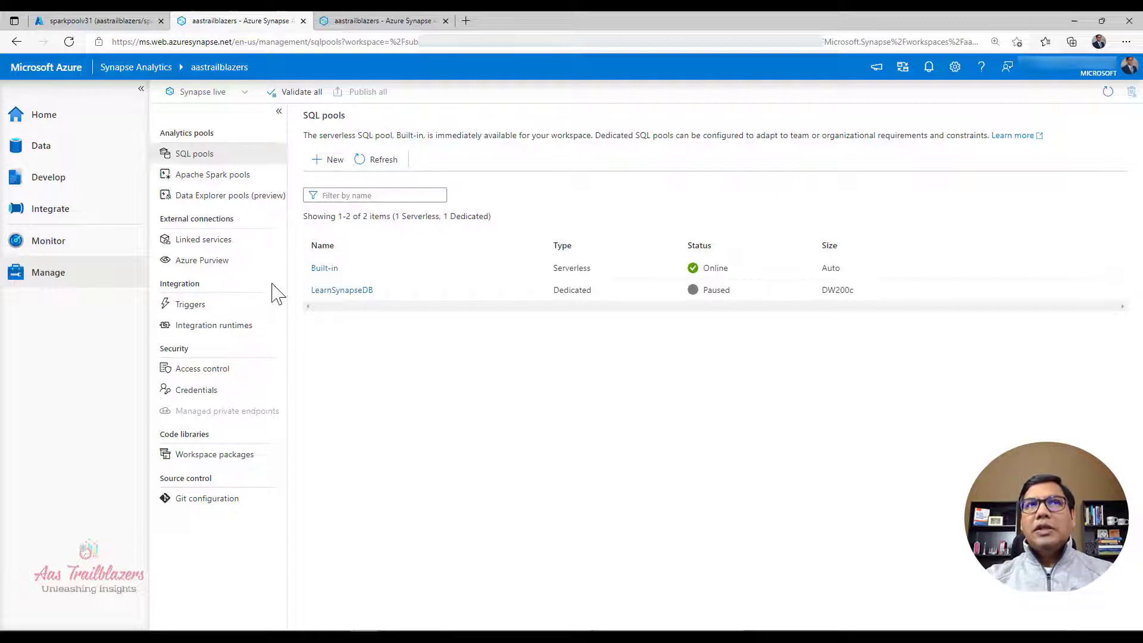
{"action": "left_click", "coordinate": [236, 179]}
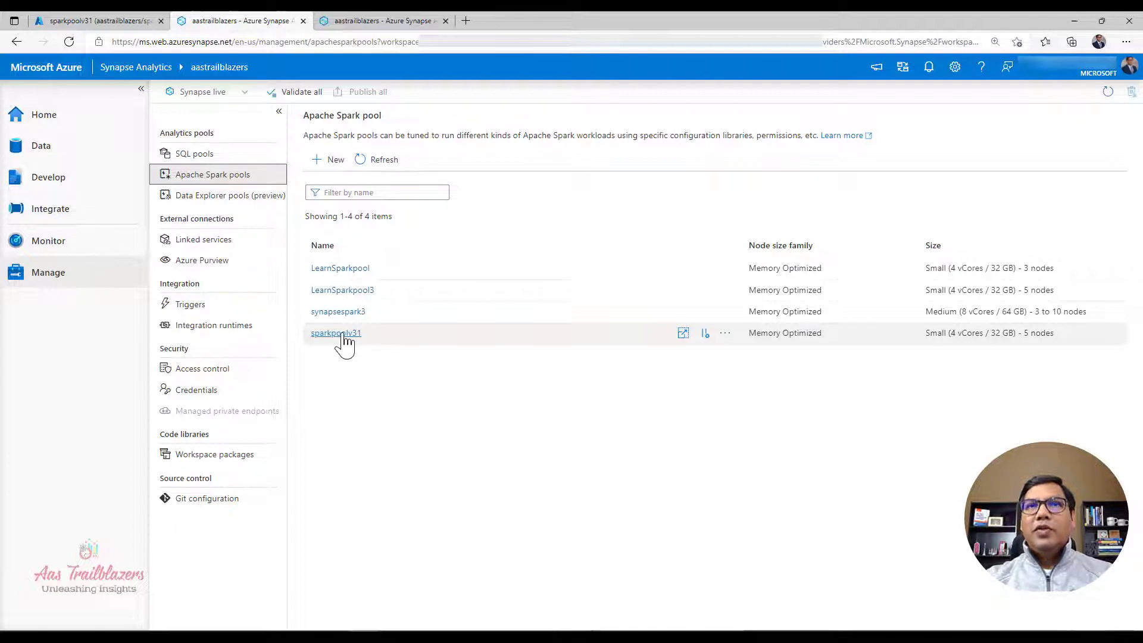
{"action": "mouse_move", "coordinate": [678, 338]}
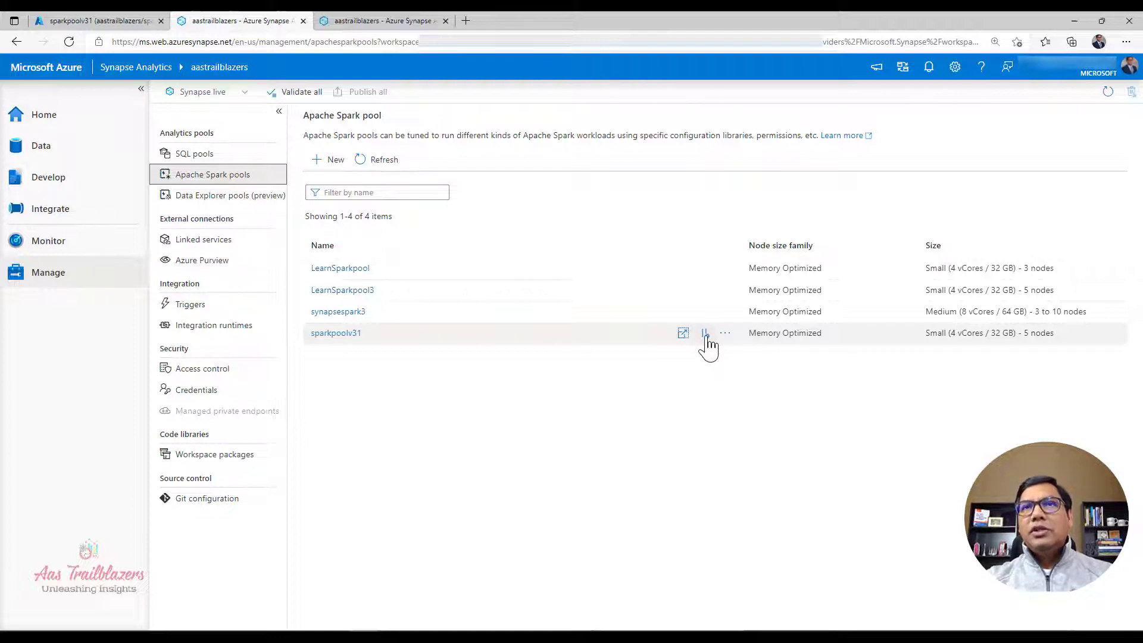
{"action": "left_click", "coordinate": [726, 335]}
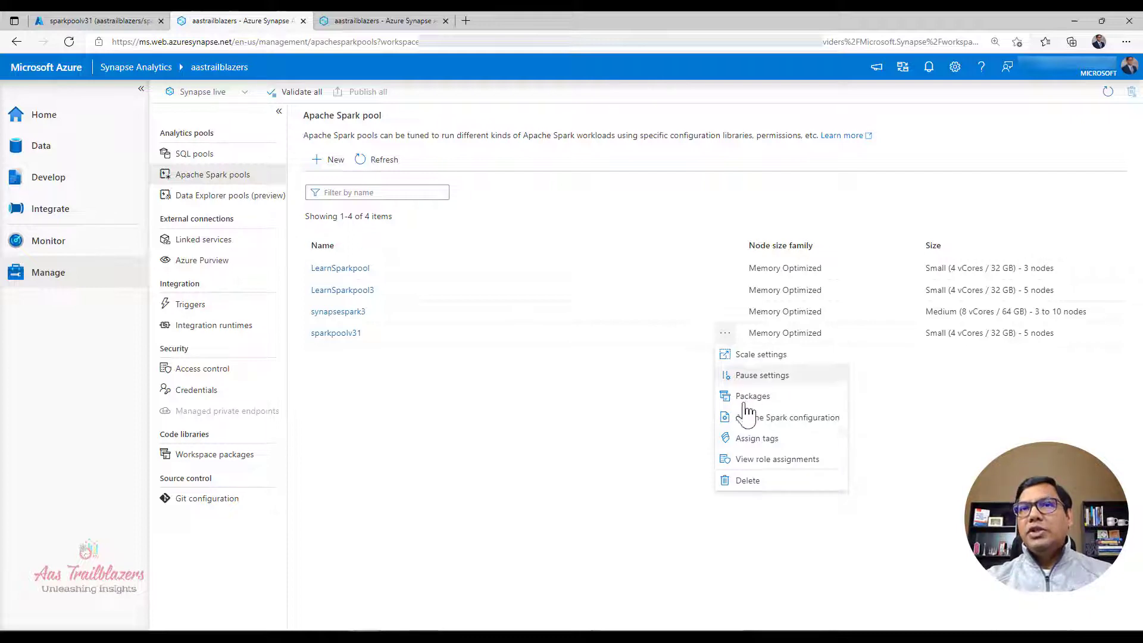
{"action": "left_click", "coordinate": [659, 475]}
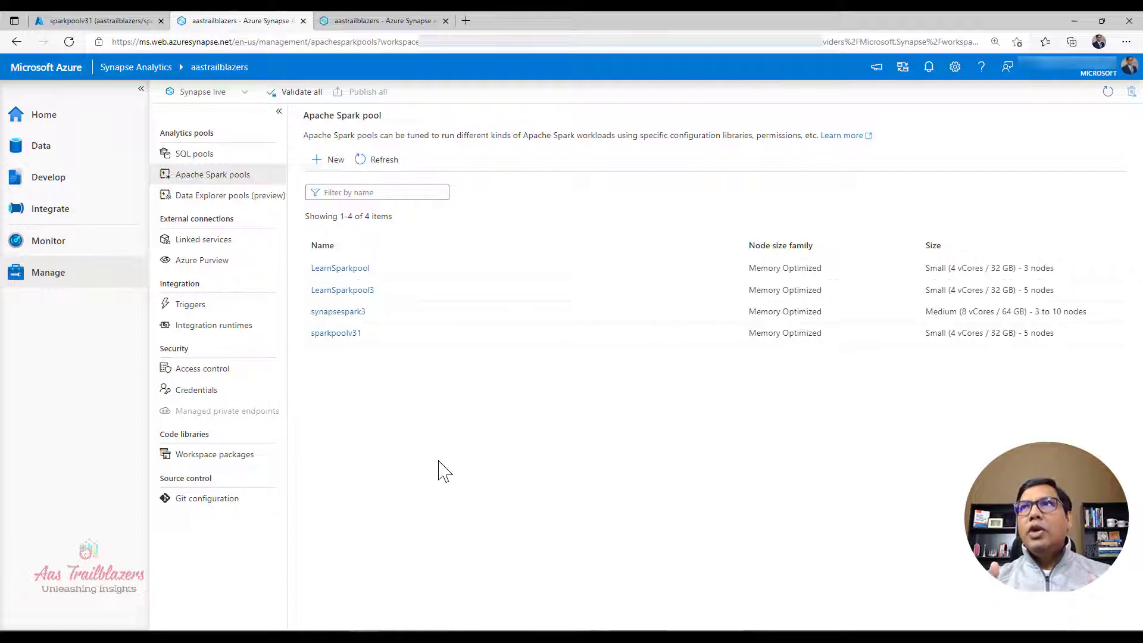
Step: Create a new notebook among the workspace's development resources
{"action": "left_click", "coordinate": [58, 190]}
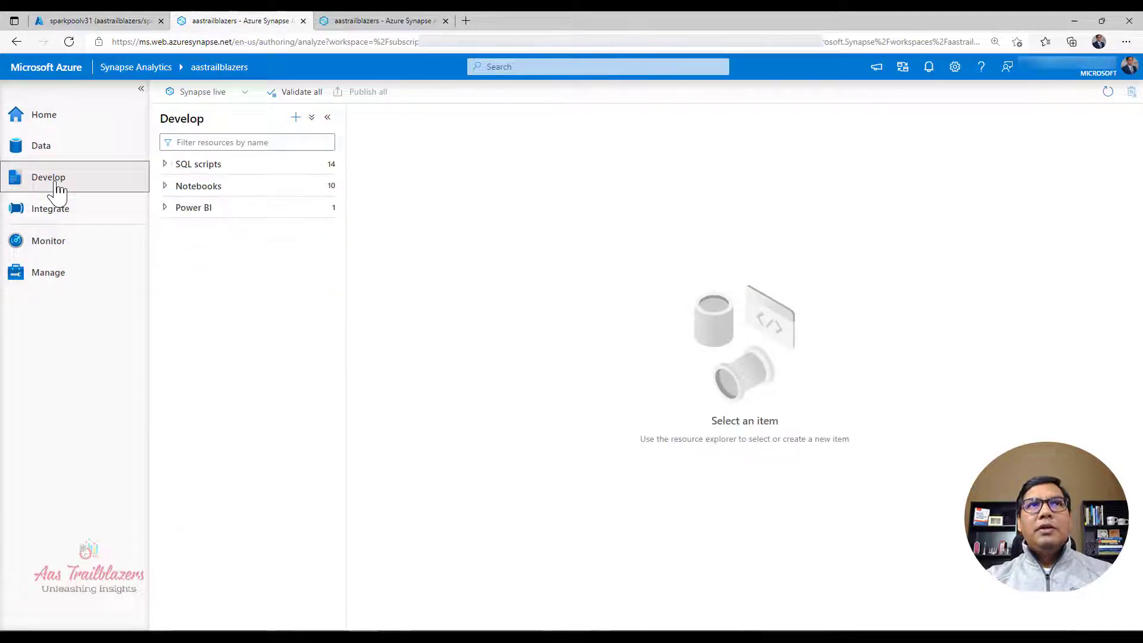
{"action": "left_click", "coordinate": [166, 189]}
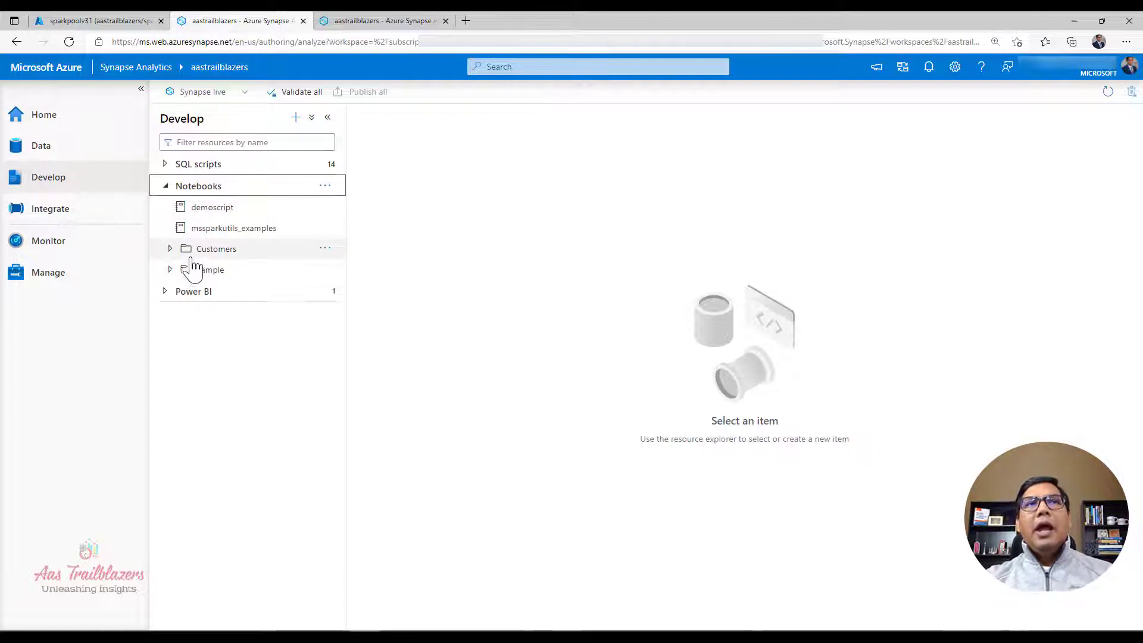
{"action": "left_click", "coordinate": [326, 187]}
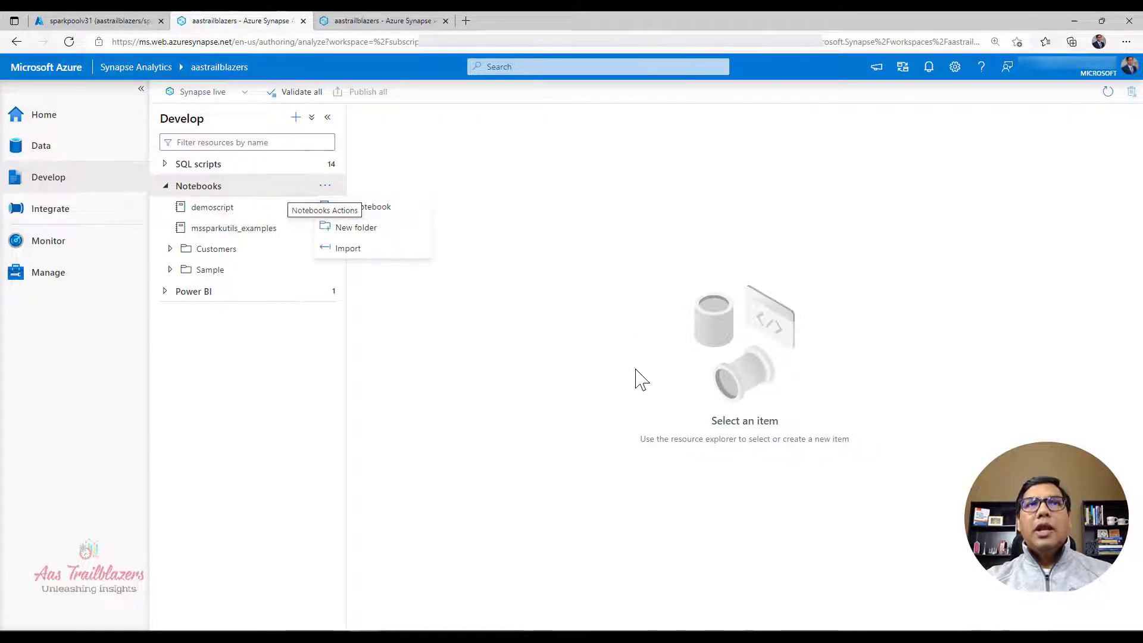
{"action": "left_click", "coordinate": [412, 210]}
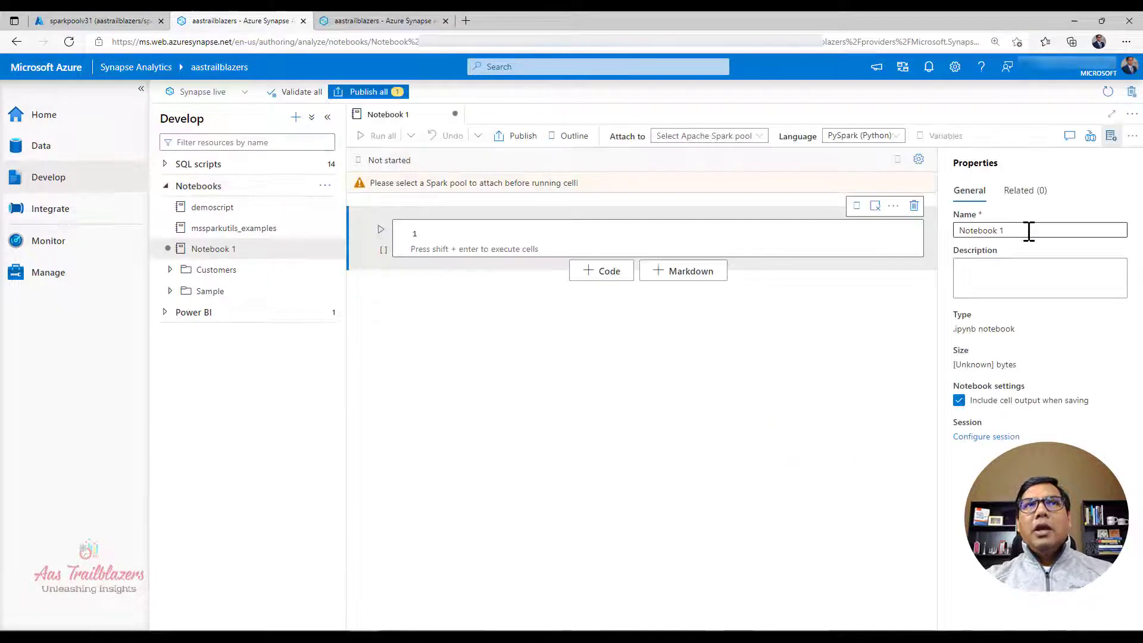
Step: Rename the new notebook as demoscript1
{"action": "left_click", "coordinate": [1041, 233]}
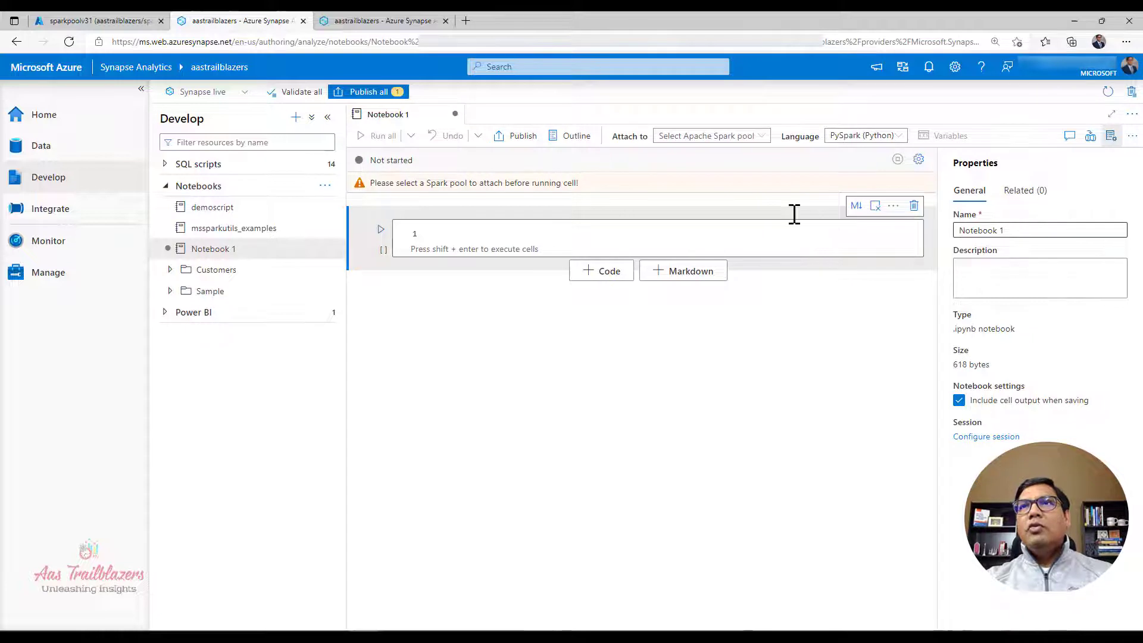
{"action": "key", "text": "ctrl+a"}
{"action": "type", "text": "d"}
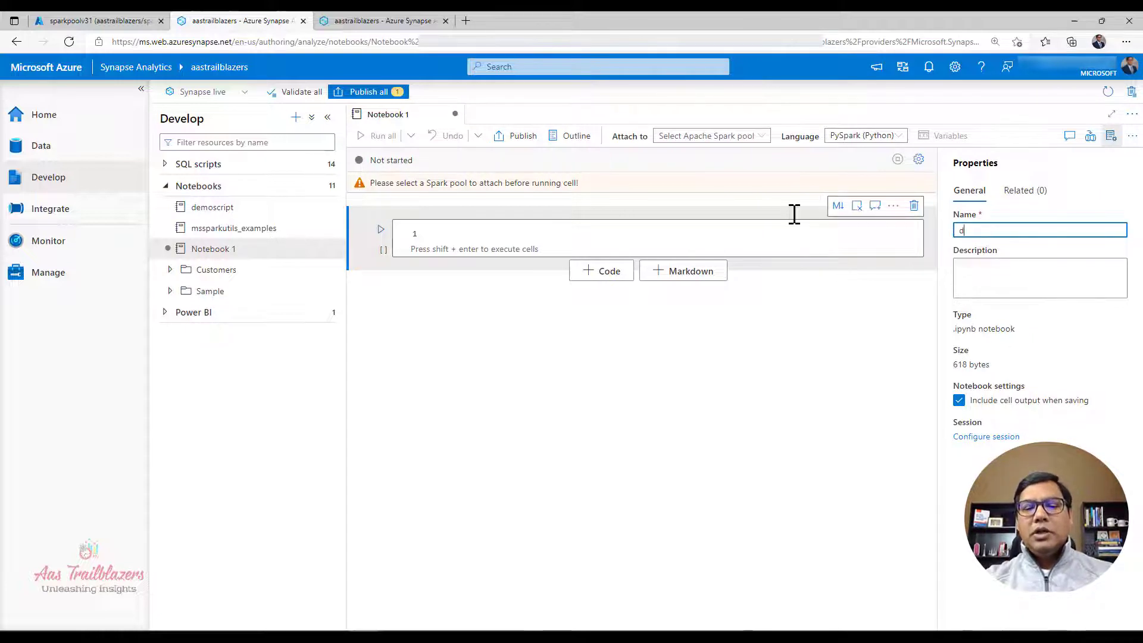
{"action": "type", "text": "emoscript1"}
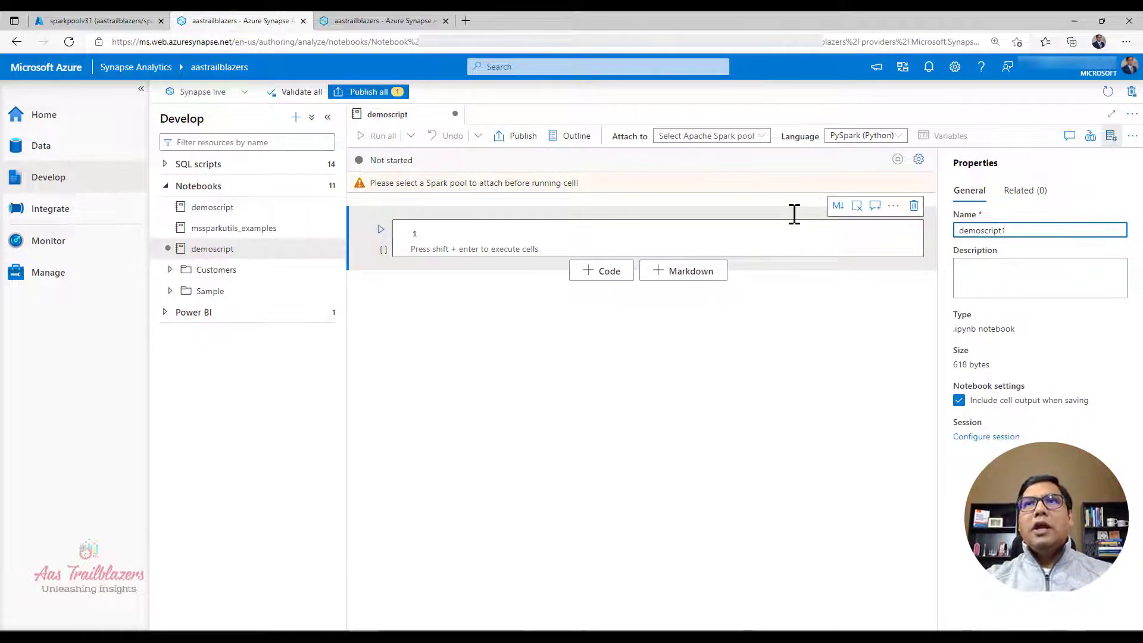
{"action": "left_click", "coordinate": [765, 232]}
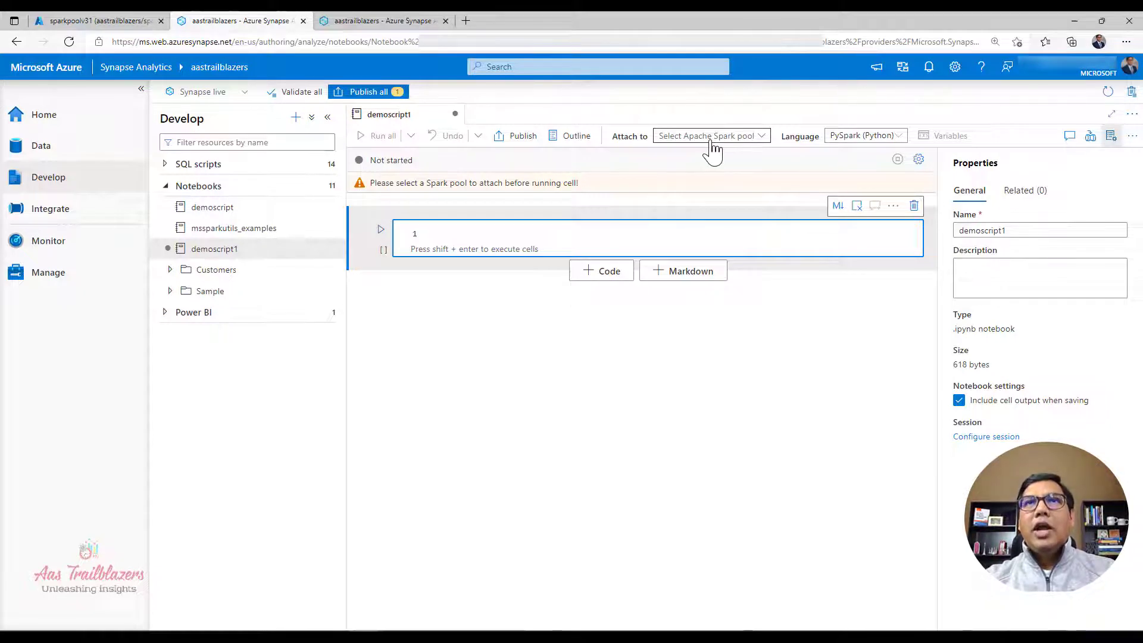
Step: Attach the notebook to the sparkpoolv31 Spark pool
{"action": "left_click", "coordinate": [664, 138]}
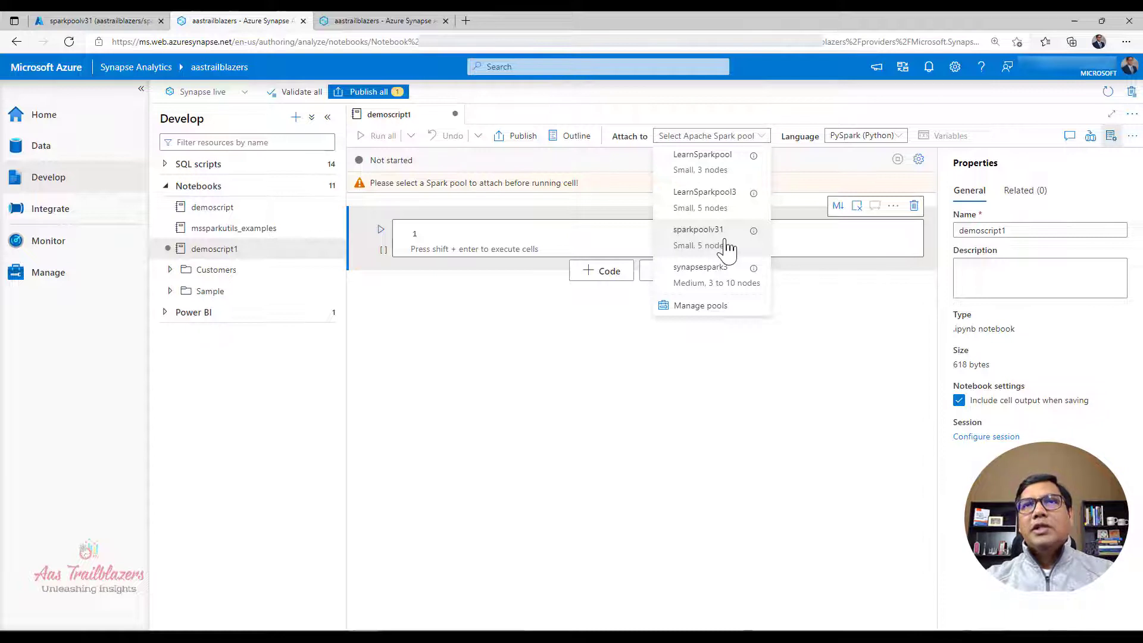
{"action": "left_click", "coordinate": [728, 247]}
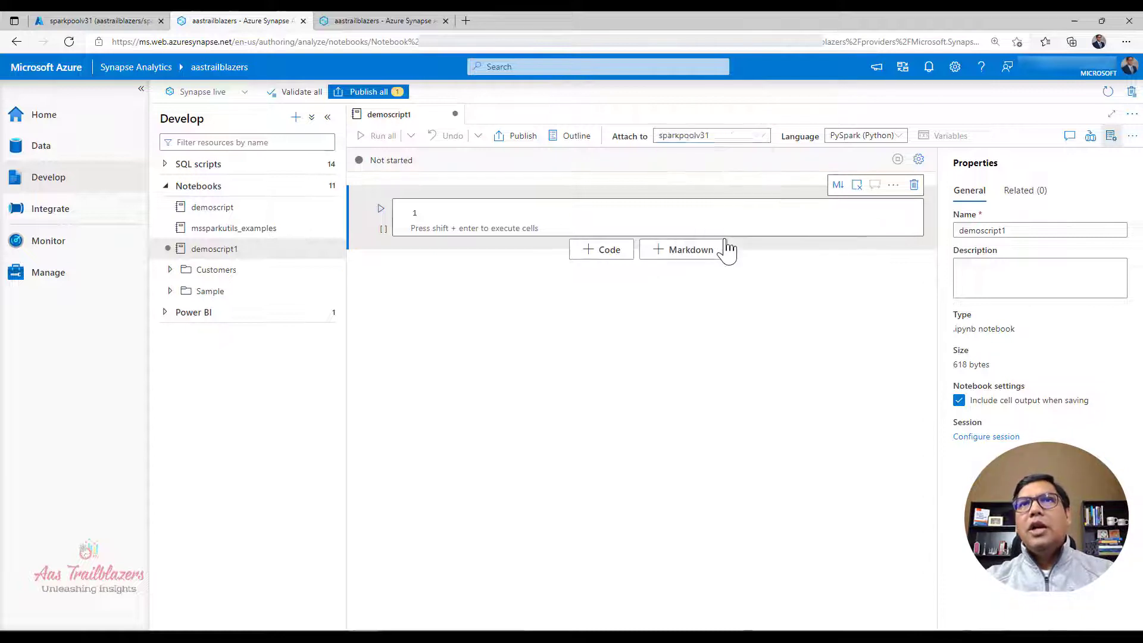
{"action": "left_click", "coordinate": [719, 211]}
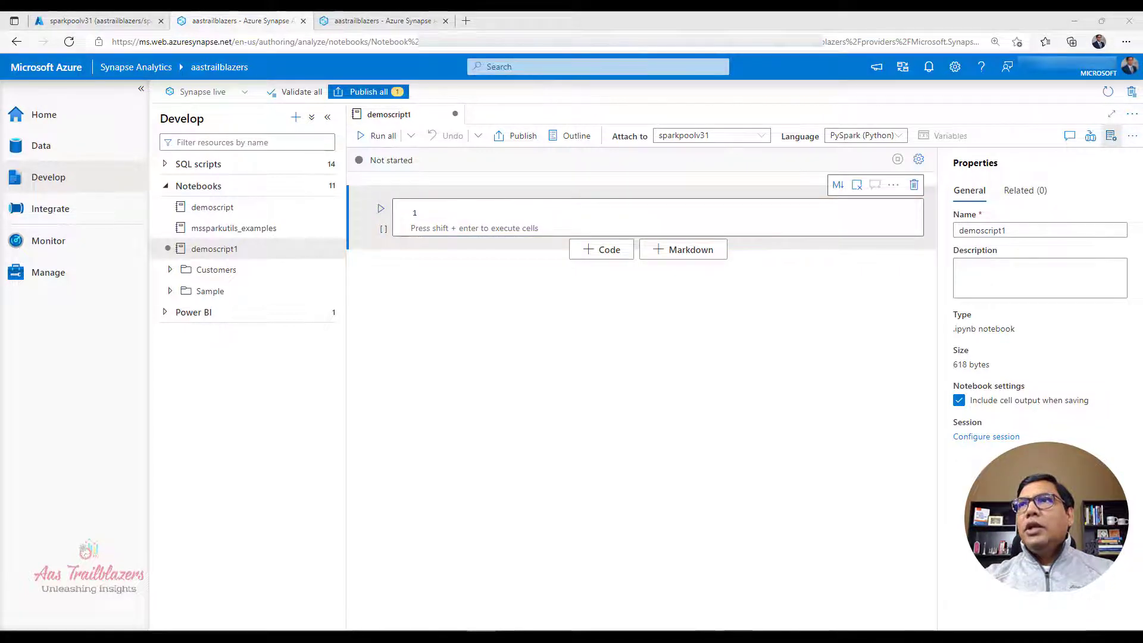
Step: Insert PySpark code in the first cell that loads NycTlcYellow data from 2018-05-01 to 2018-05-31 into the filtered_df data frame
{"action": "left_click", "coordinate": [500, 210]}
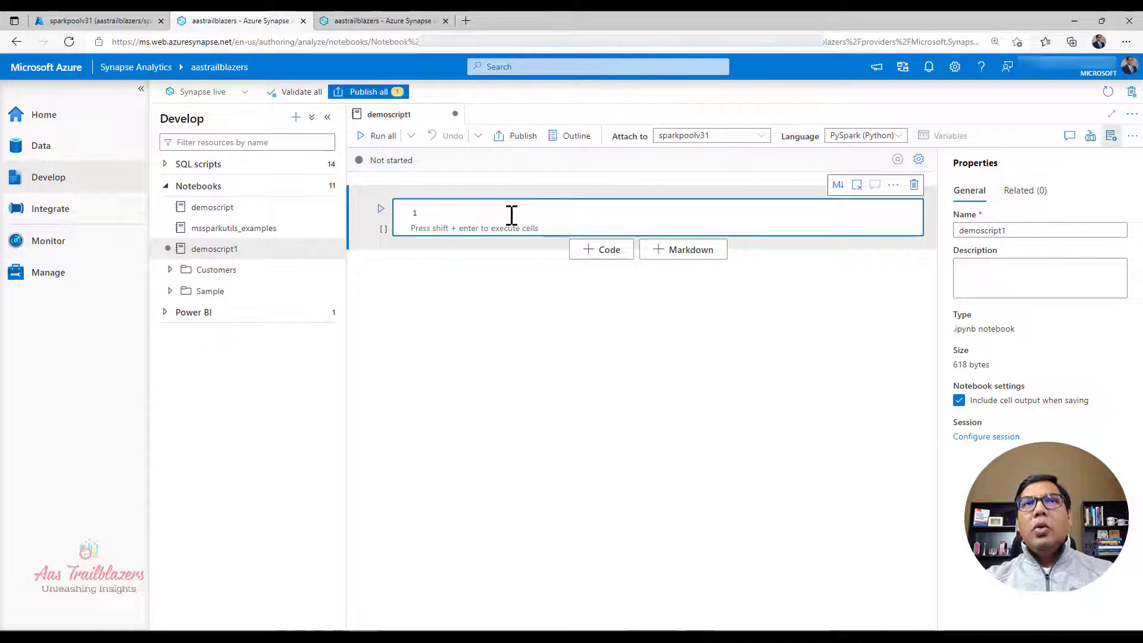
{"action": "type", "text": "from azureml.opendatasets import NycTlcYellow from dateutil import parser from datetime import datetime  start_date = parser.parse('2018-05-01') end_date = parser.parse('2018-05-31') nyc_tlc = NycTlcYellow(start_date=start_date, end_date=end_date) filtered_df = nyc_tlc.to_spark_dataframe()"}
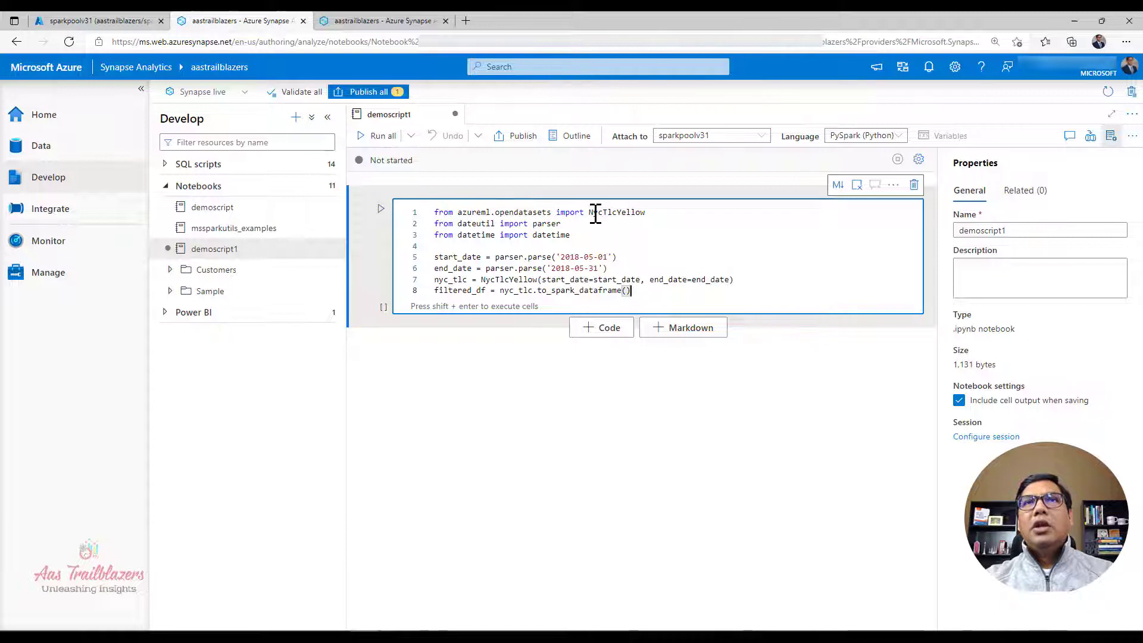
{"action": "left_click", "coordinate": [511, 212]}
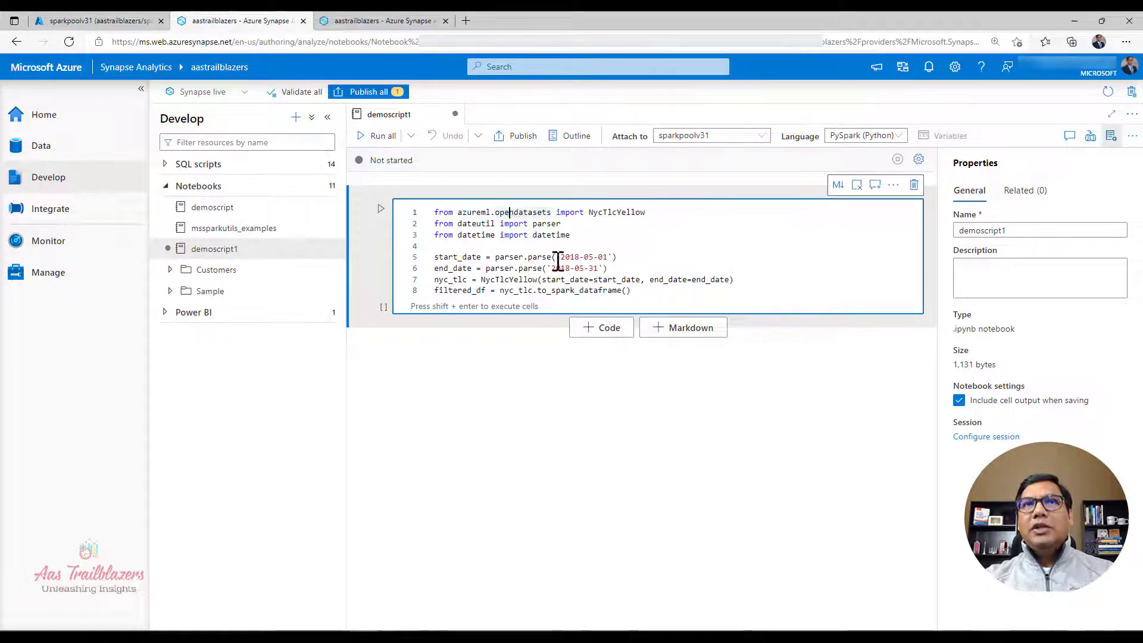
{"action": "left_click_drag", "start_coordinate": [607, 269], "coordinate": [434, 256]}
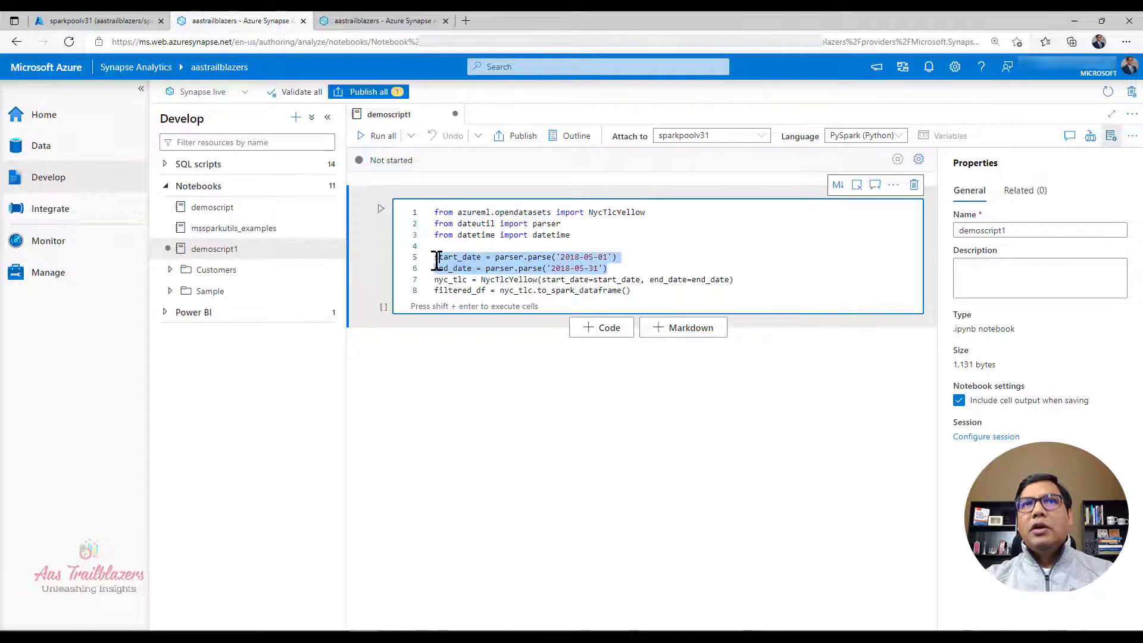
{"action": "double_click", "coordinate": [464, 292]}
{"action": "left_click", "coordinate": [765, 272]}
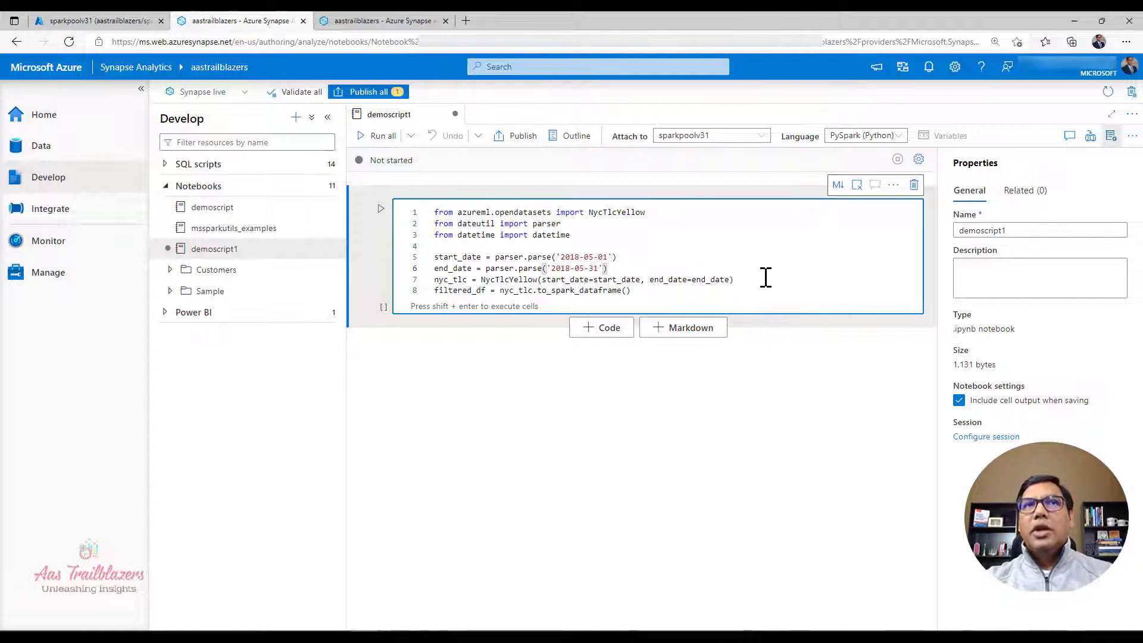
Step: Run the first cell, starting the Spark session, and wait for its execution to finish
{"action": "left_click", "coordinate": [381, 211]}
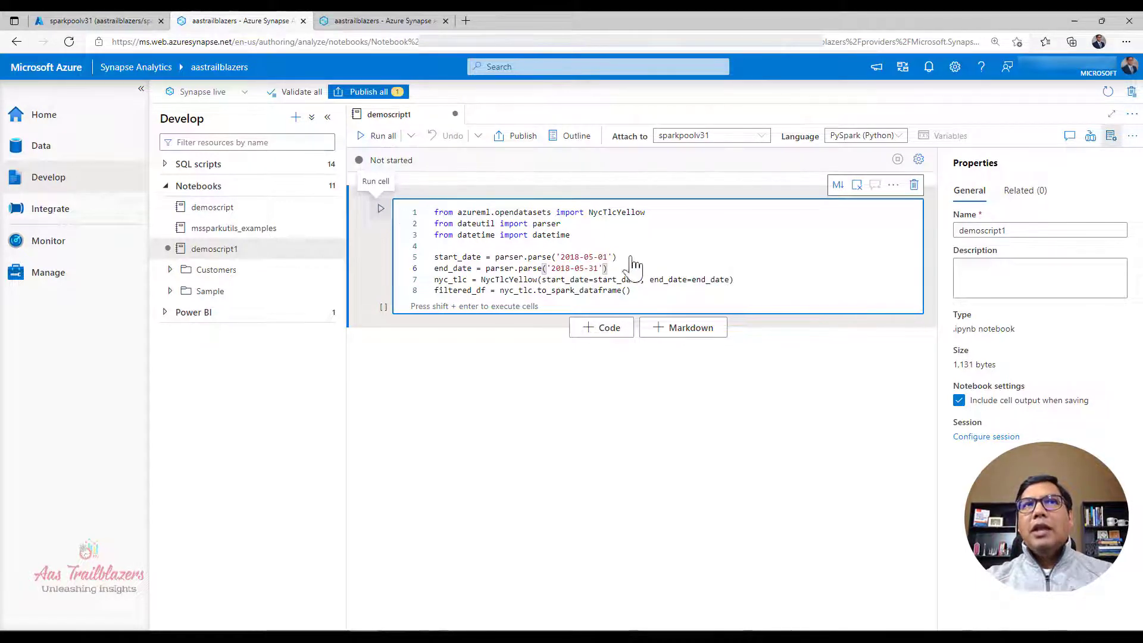
{"action": "left_click", "coordinate": [670, 249]}
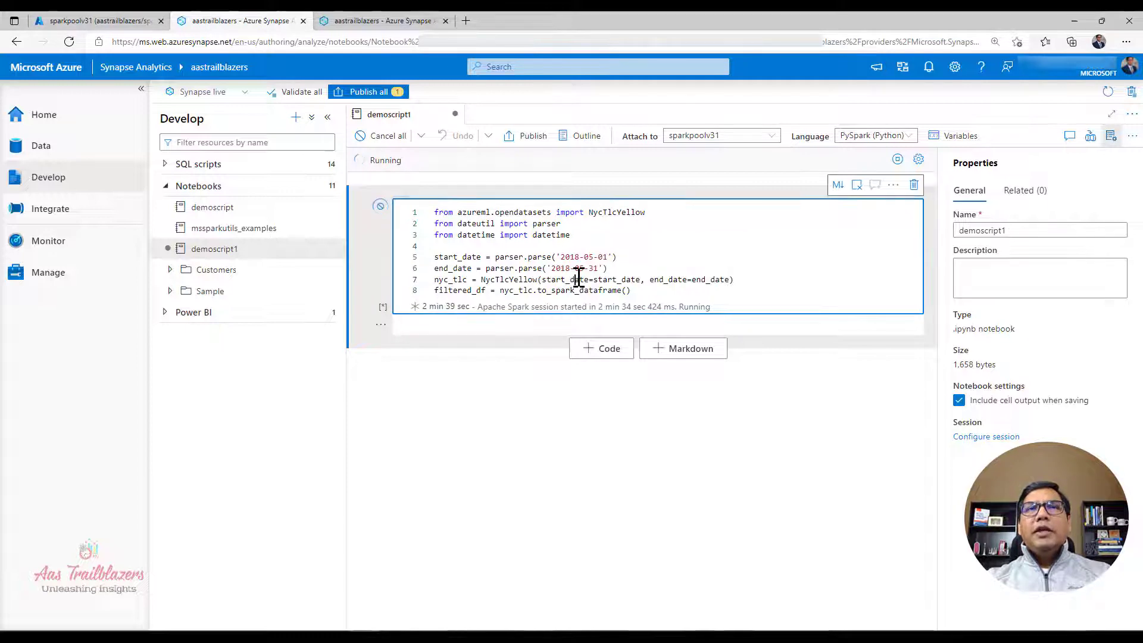
{"action": "left_click", "coordinate": [577, 279]}
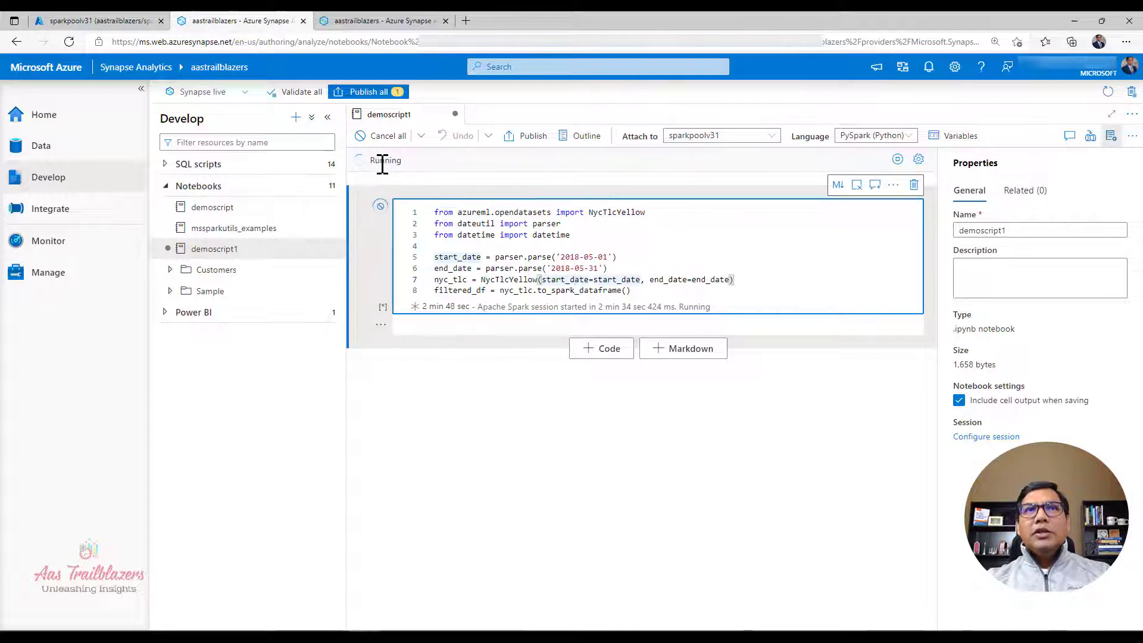
{"action": "left_click", "coordinate": [680, 259]}
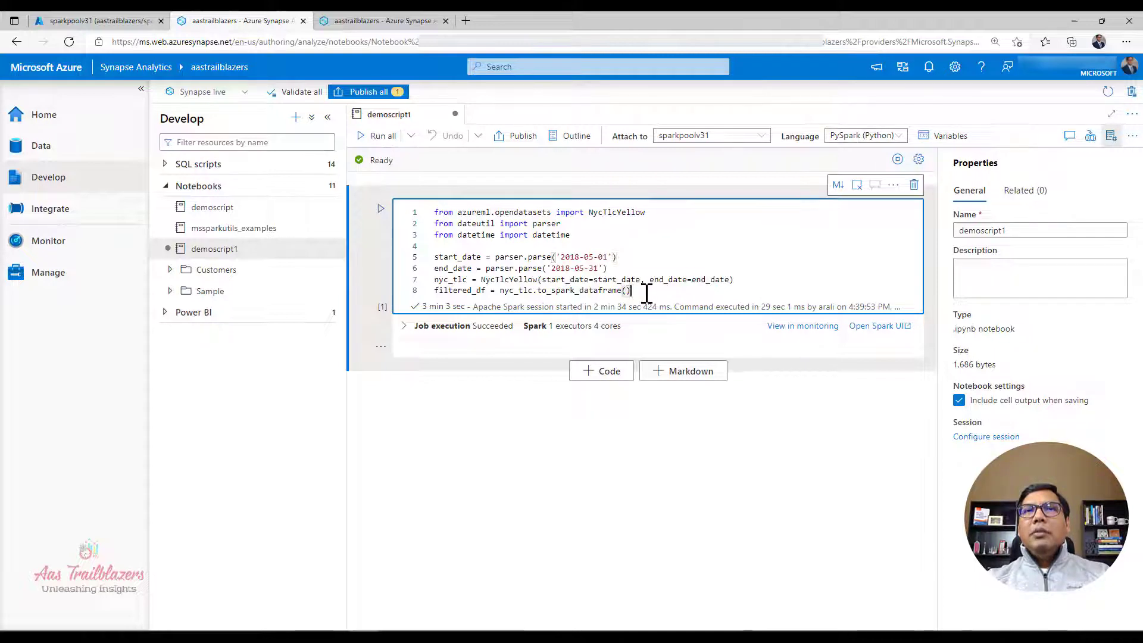
Step: Check which languages the notebook offers, keeping PySpark (Python) selected
{"action": "key", "text": "ctrl+a"}
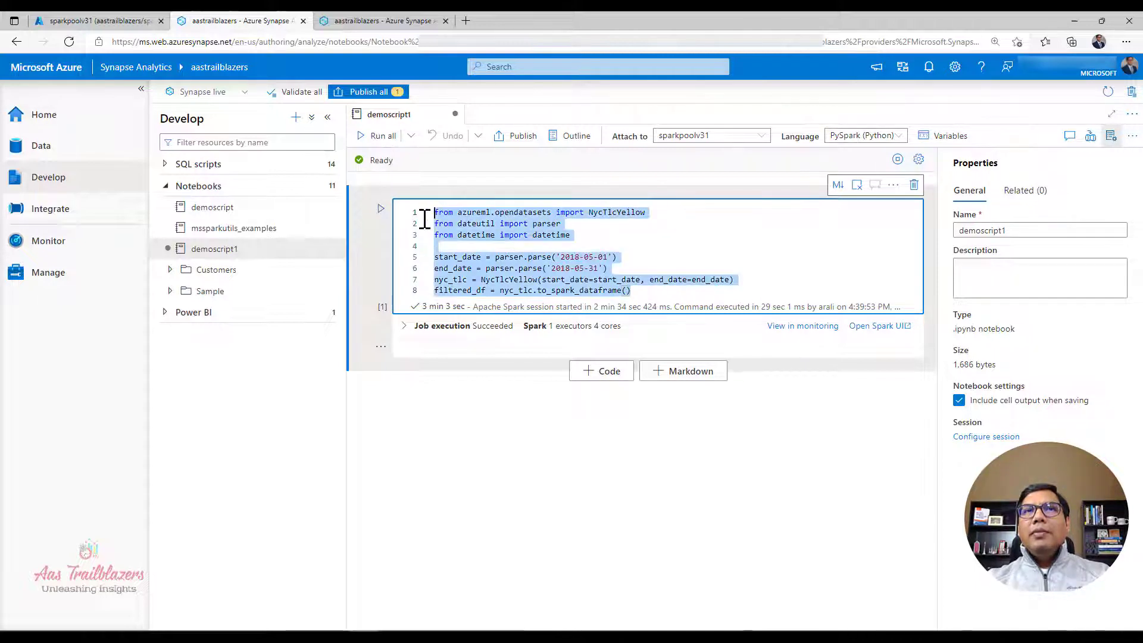
{"action": "left_click", "coordinate": [747, 252]}
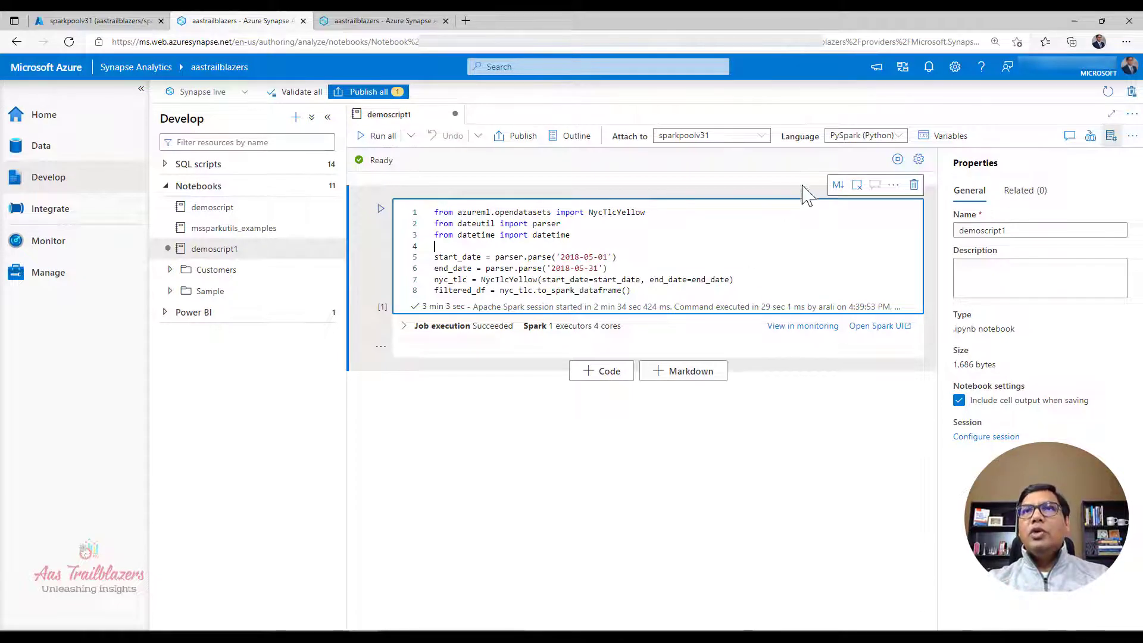
{"action": "left_click", "coordinate": [852, 143]}
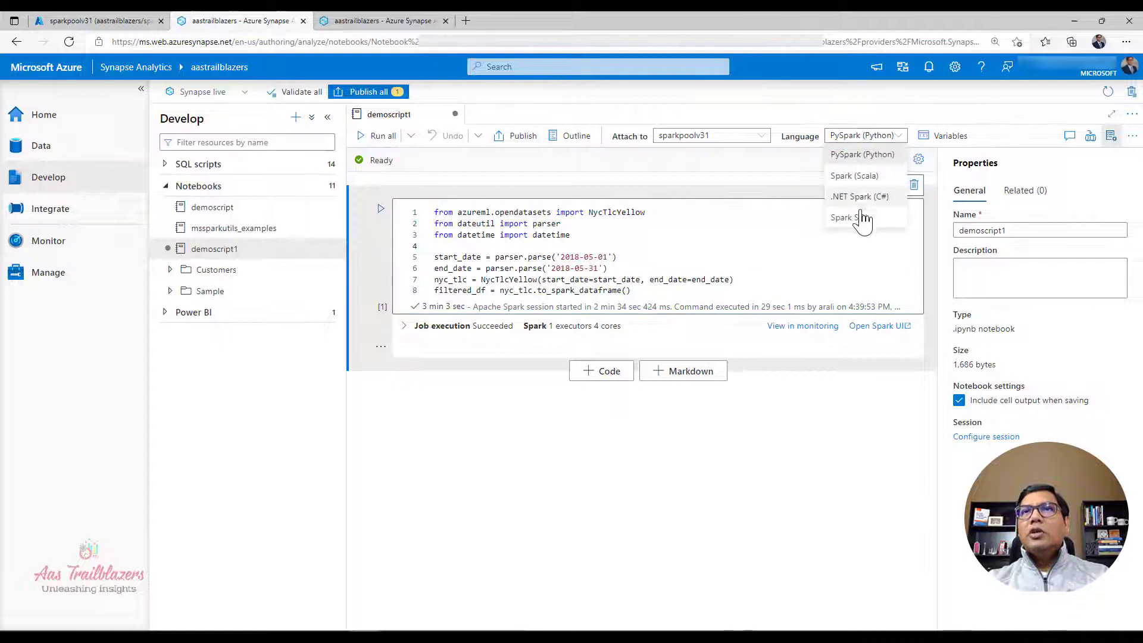
{"action": "left_click", "coordinate": [771, 263]}
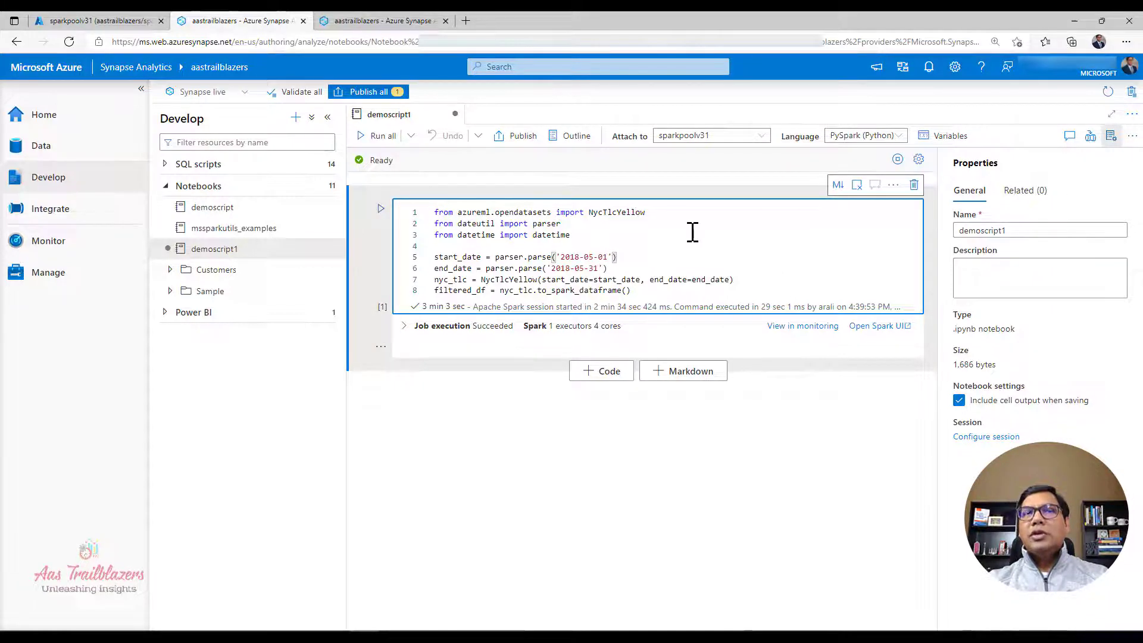
Step: Expand the first cell's job execution details and Job 0 to examine its stages
{"action": "key", "text": "ctrl+Home"}
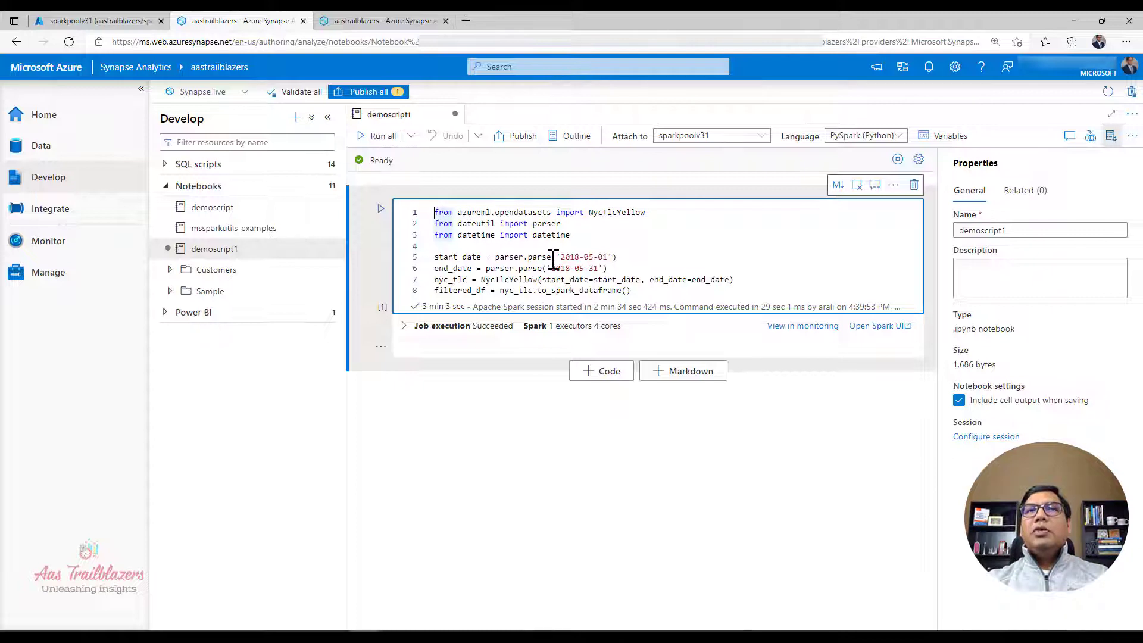
{"action": "left_click", "coordinate": [403, 327]}
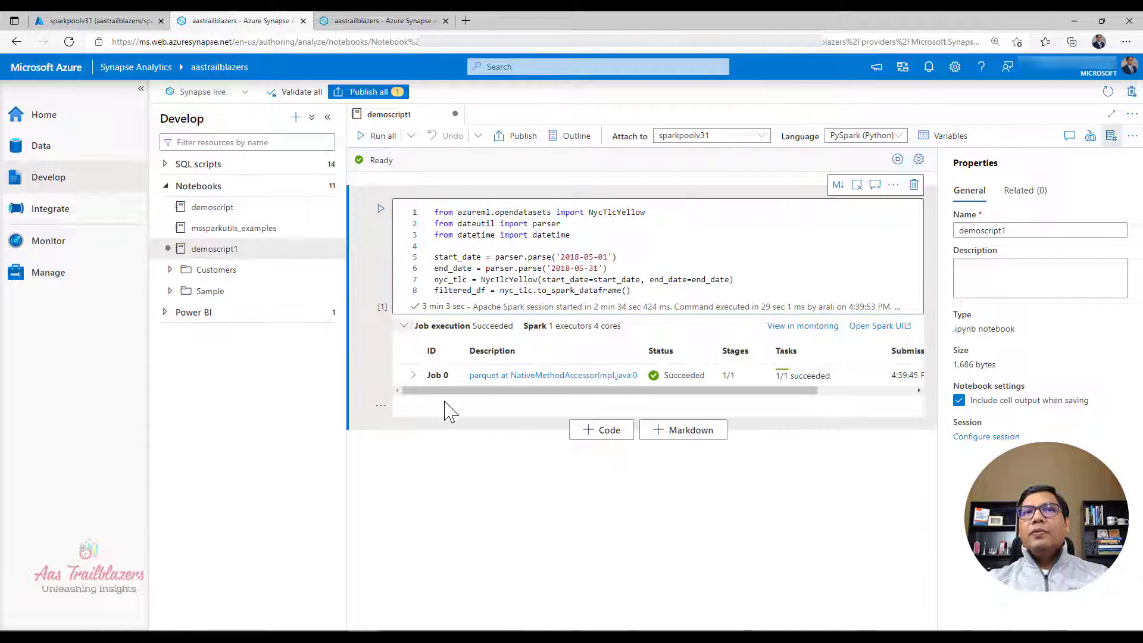
{"action": "left_click", "coordinate": [413, 376]}
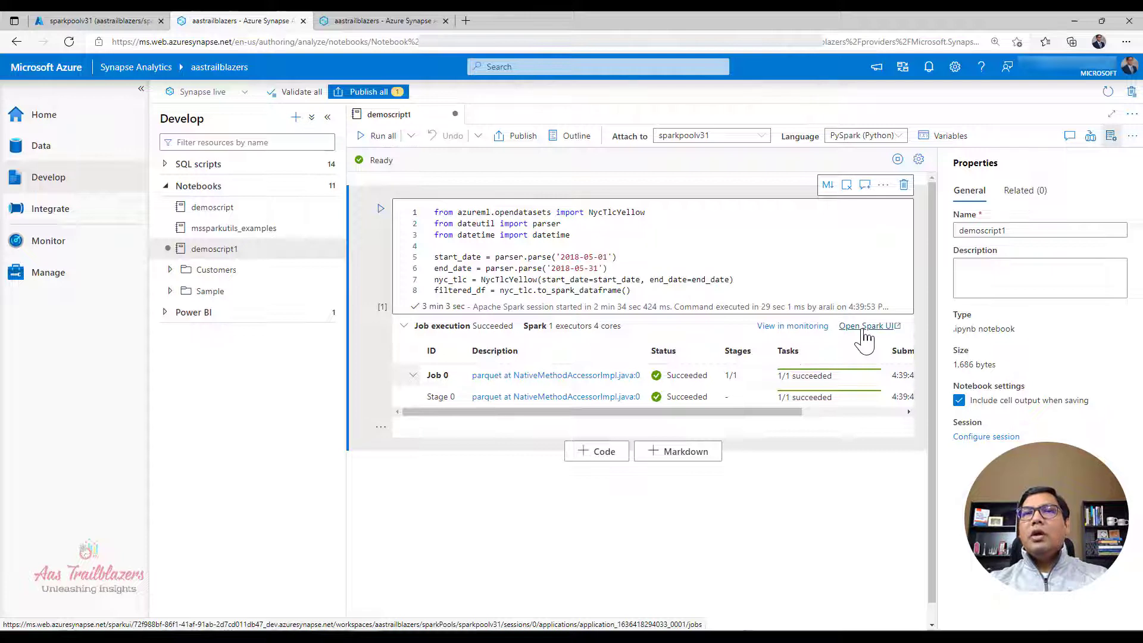
Step: With the notebook properties hidden, add a PySpark cell creating database NycTlcTutorial if missing and saving filtered_df in overwrite mode as NycTlcTutorial.nyctaxi
{"action": "left_click", "coordinate": [603, 460]}
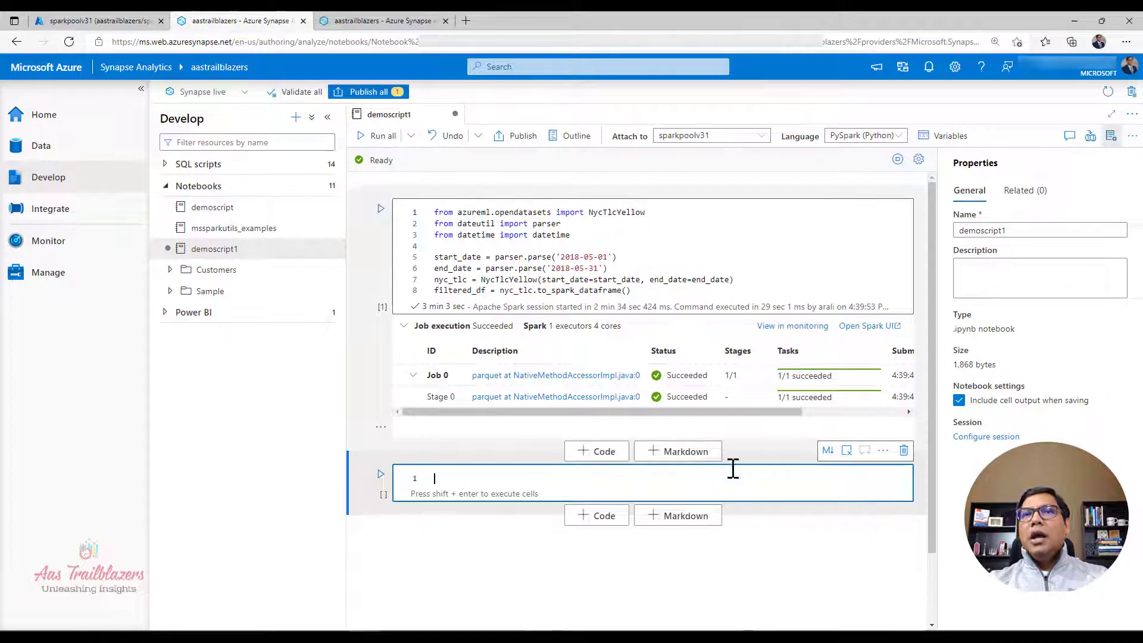
{"action": "left_click", "coordinate": [1110, 140]}
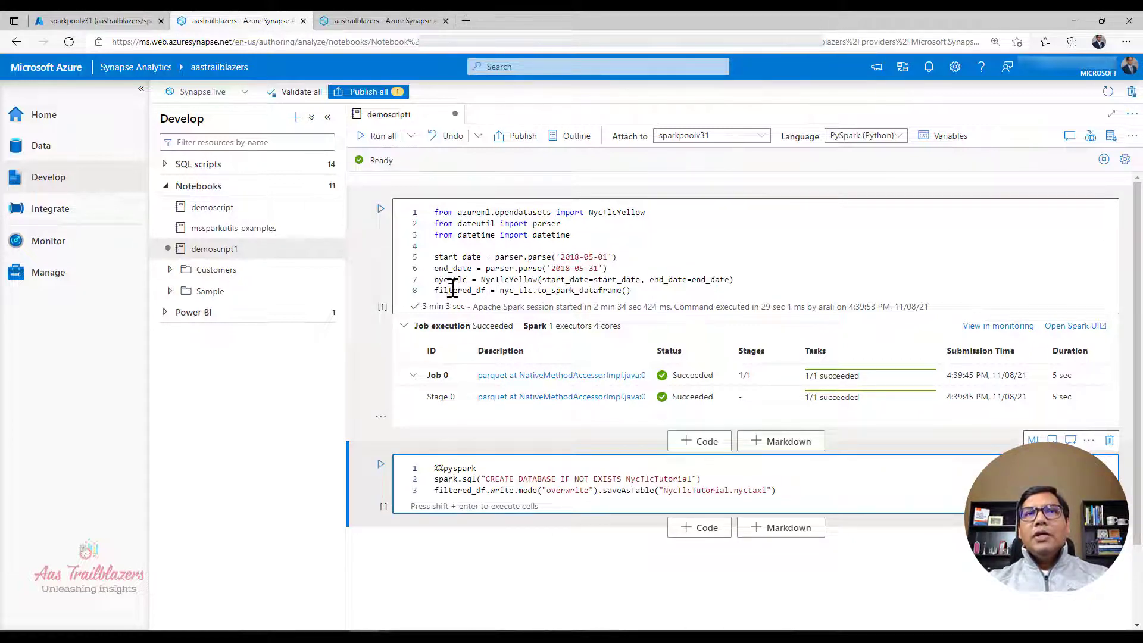
Step: Review the dataset import and the NycTlcTutorial database name, and run the PySpark cell that creates the database and saves the nyctaxi table
{"action": "left_click", "coordinate": [452, 290]}
{"action": "left_click", "coordinate": [521, 212]}
{"action": "double_click", "coordinate": [521, 212]}
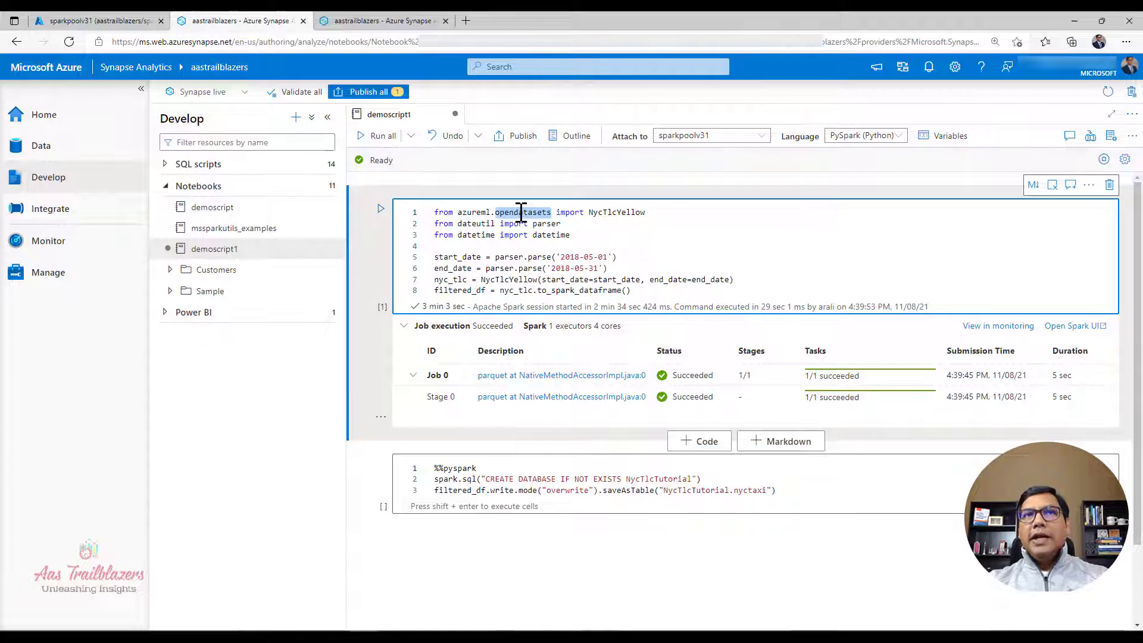
{"action": "left_click", "coordinate": [482, 479]}
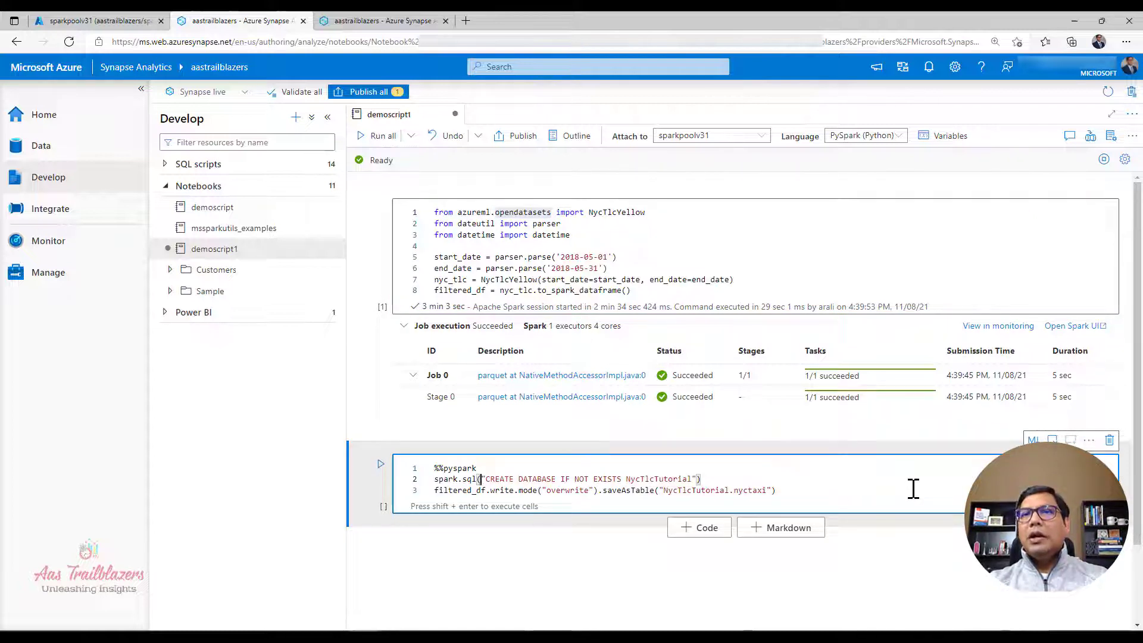
{"action": "double_click", "coordinate": [646, 478]}
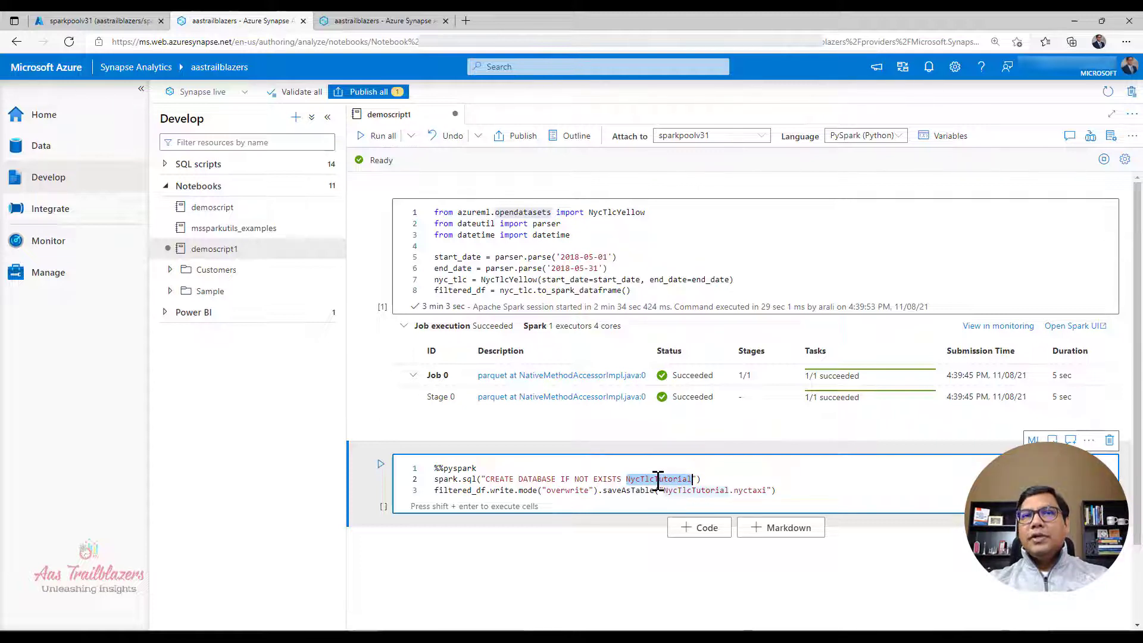
{"action": "left_click", "coordinate": [802, 488]}
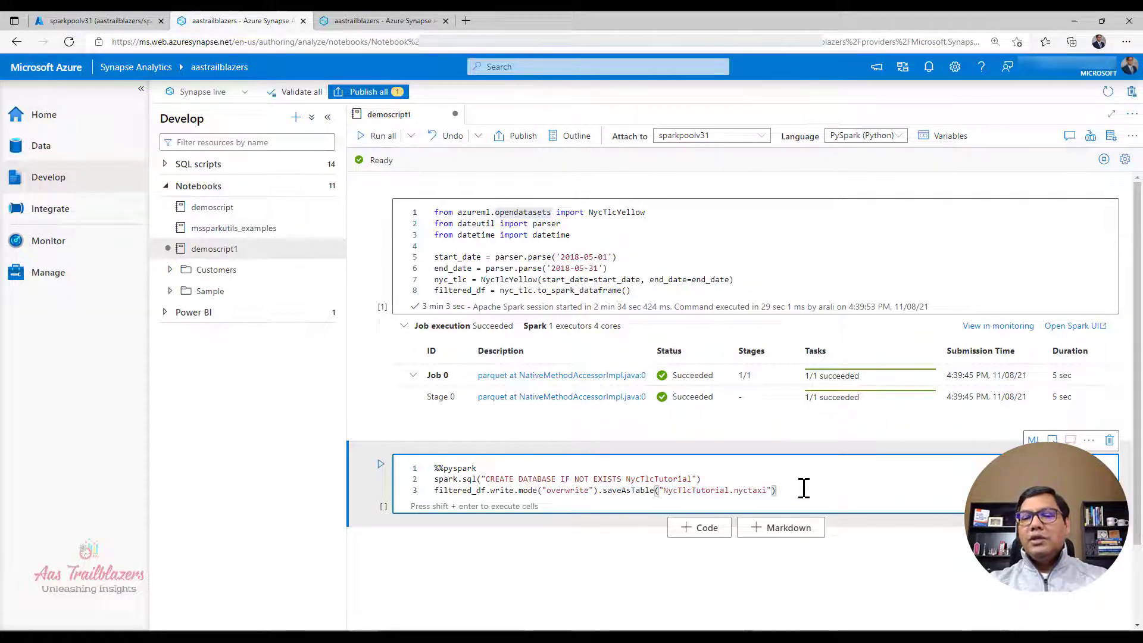
{"action": "key", "text": "shift+Return"}
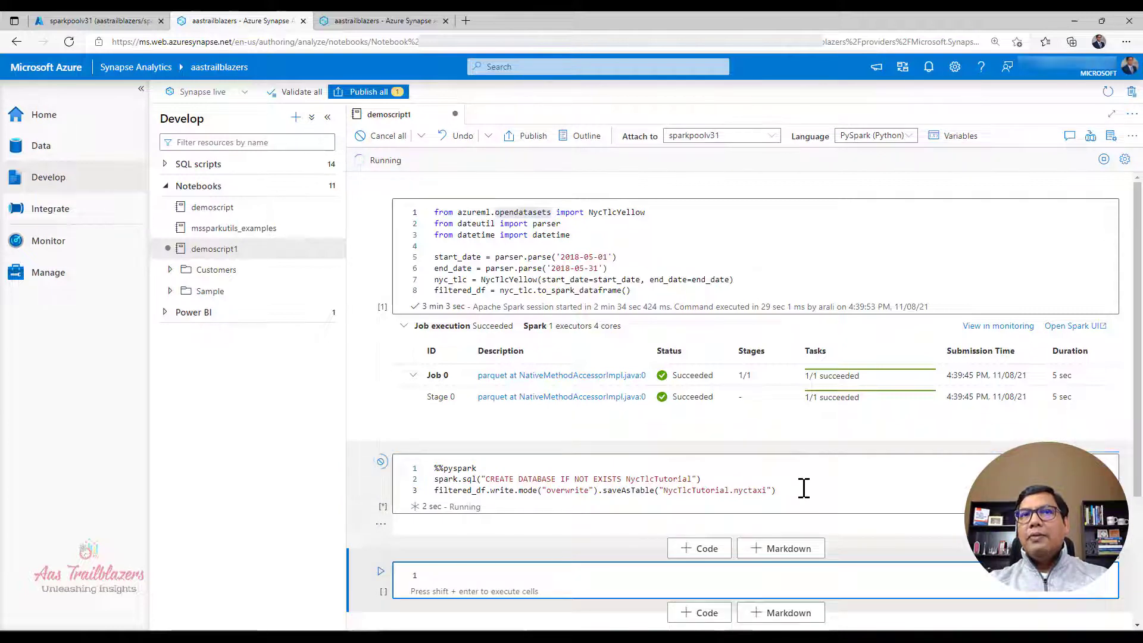
Step: Fill the new empty cell with a %%sql query selecting all columns from NycTlcTutorial.nyctaxi with LIMIT 10
{"action": "scroll", "coordinate": [804, 487], "scroll_direction": "down", "scroll_amount": 1}
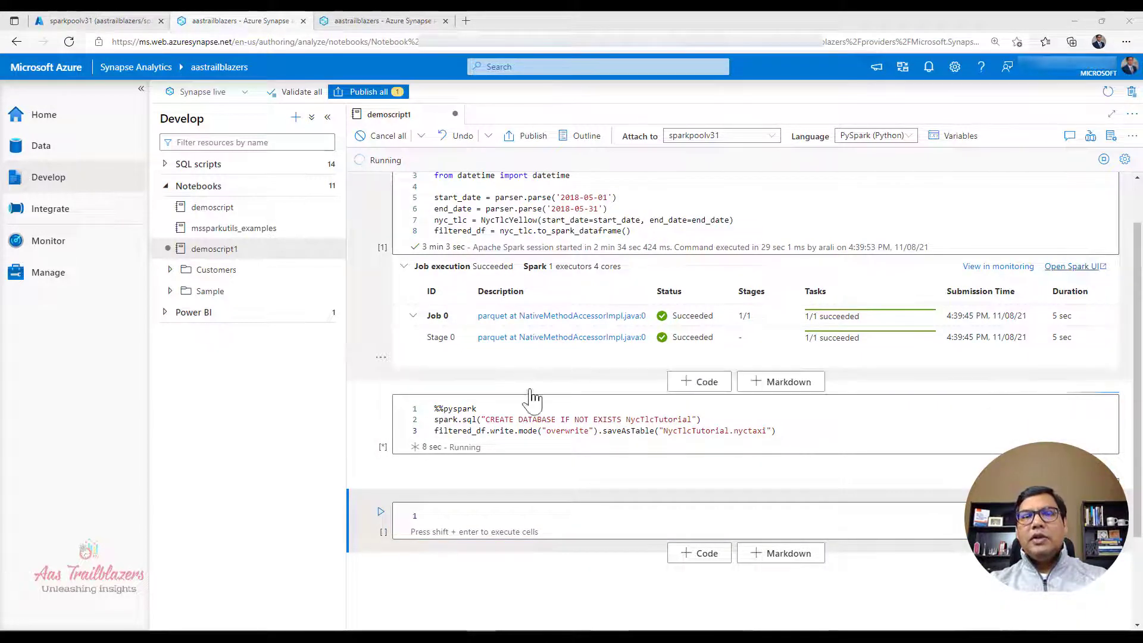
{"action": "left_click", "coordinate": [702, 519]}
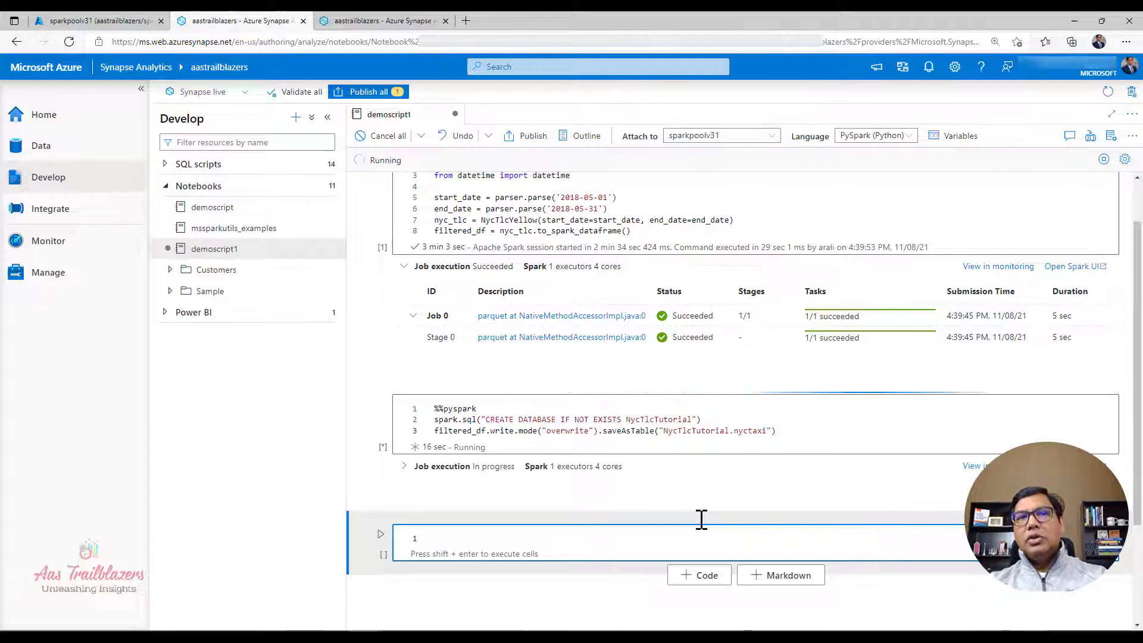
{"action": "type", "text": "%%sql SELECT * FROM NycTlcTutorial.nyctaxi LIMIT 10"}
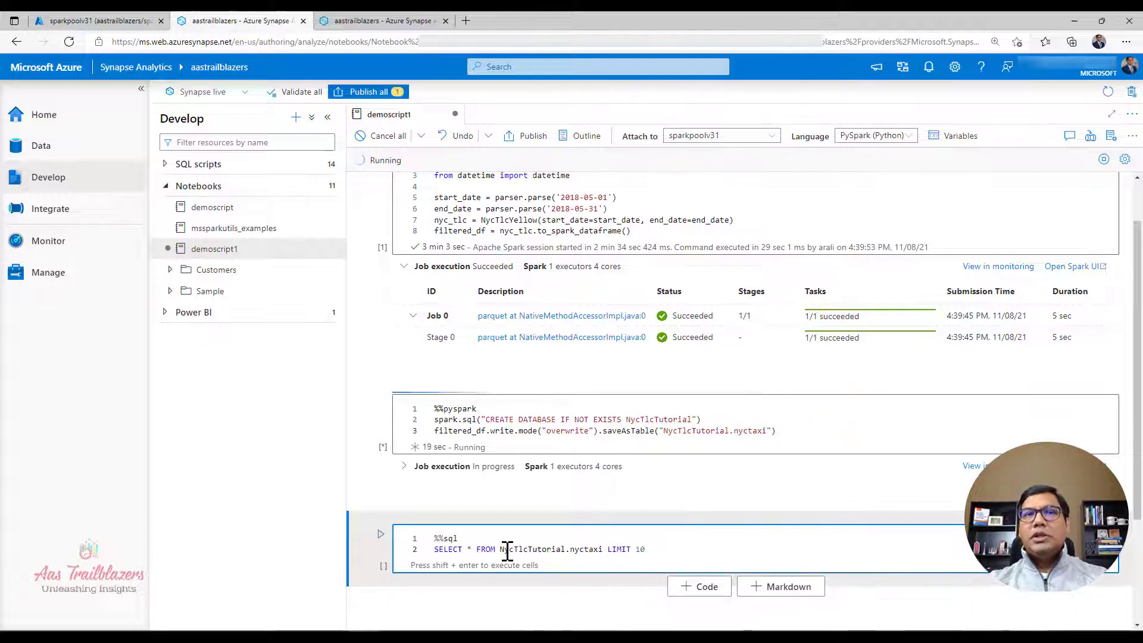
{"action": "left_click", "coordinate": [480, 542]}
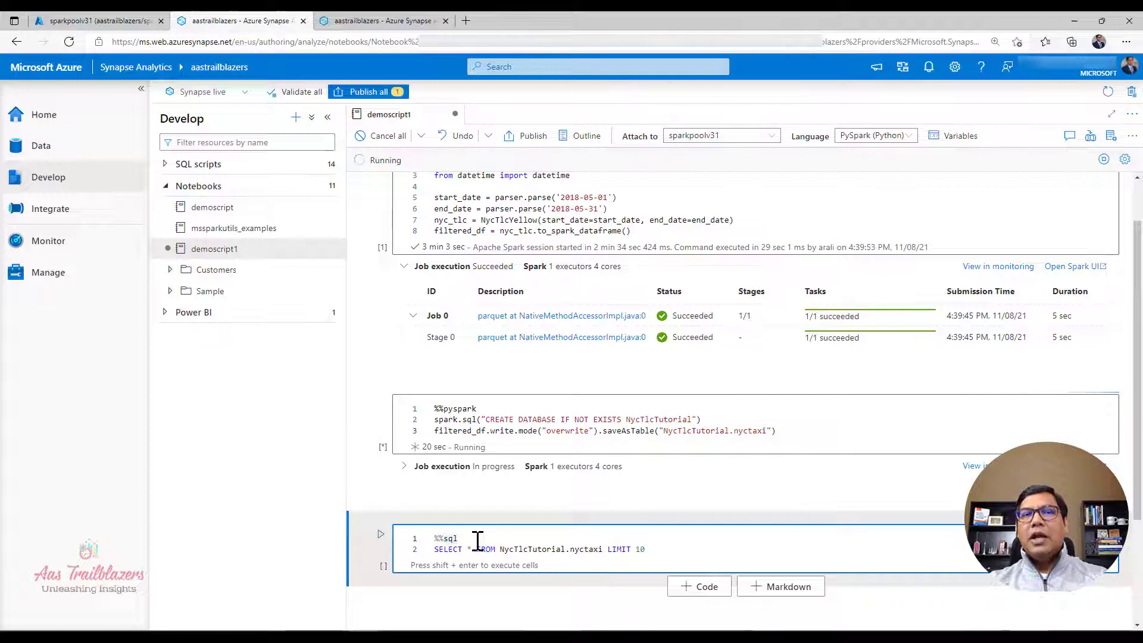
Step: Once the PySpark cell has finished, run the SQL query cell and look over the returned taxi rows
{"action": "scroll", "coordinate": [481, 542], "scroll_direction": "down", "scroll_amount": 2}
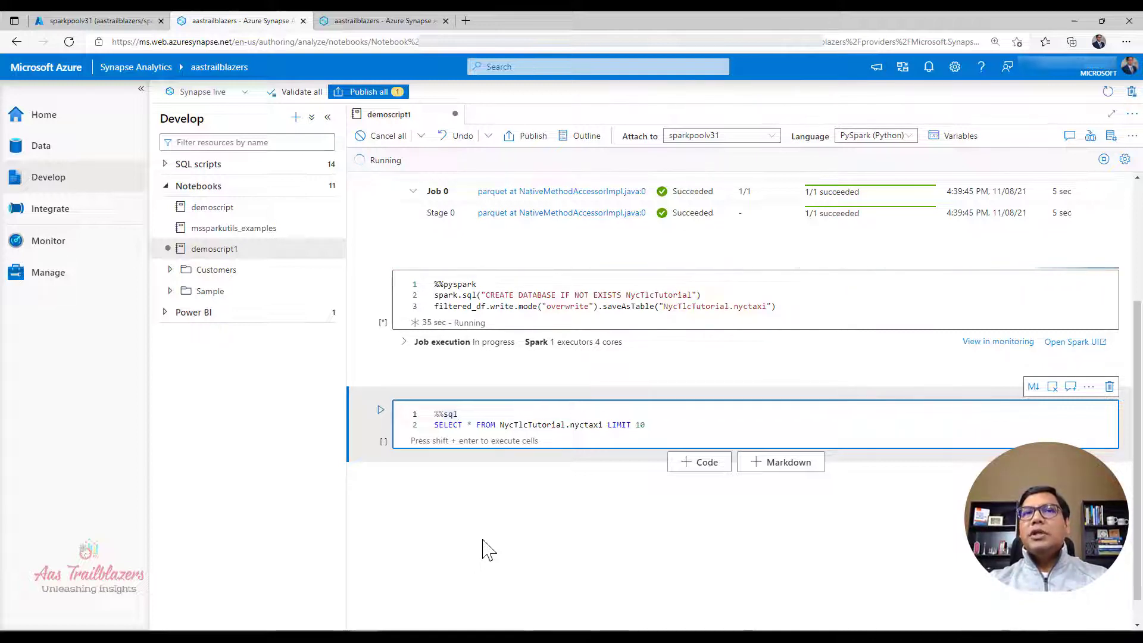
{"action": "left_click", "coordinate": [682, 422]}
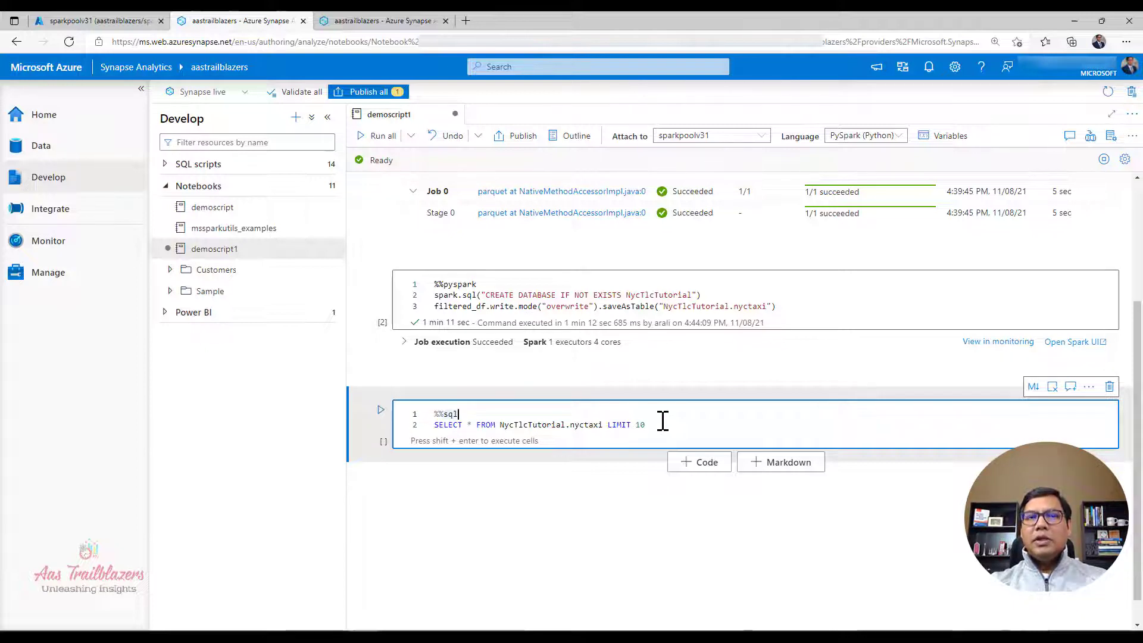
{"action": "key", "text": "shift+Return"}
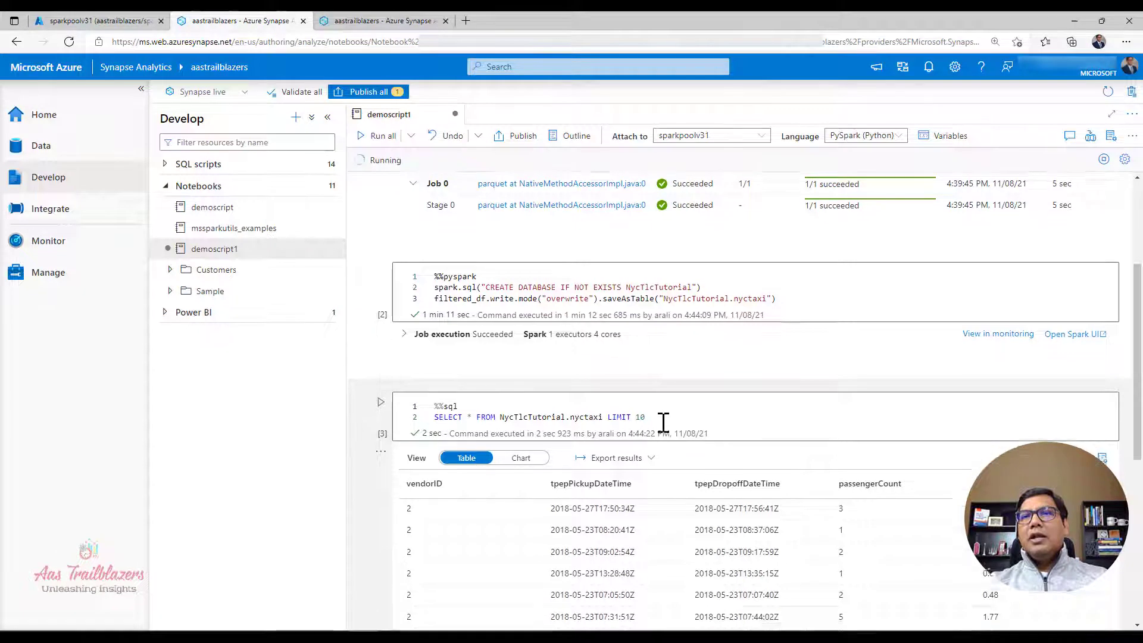
{"action": "scroll", "coordinate": [663, 422], "scroll_direction": "down", "scroll_amount": 2}
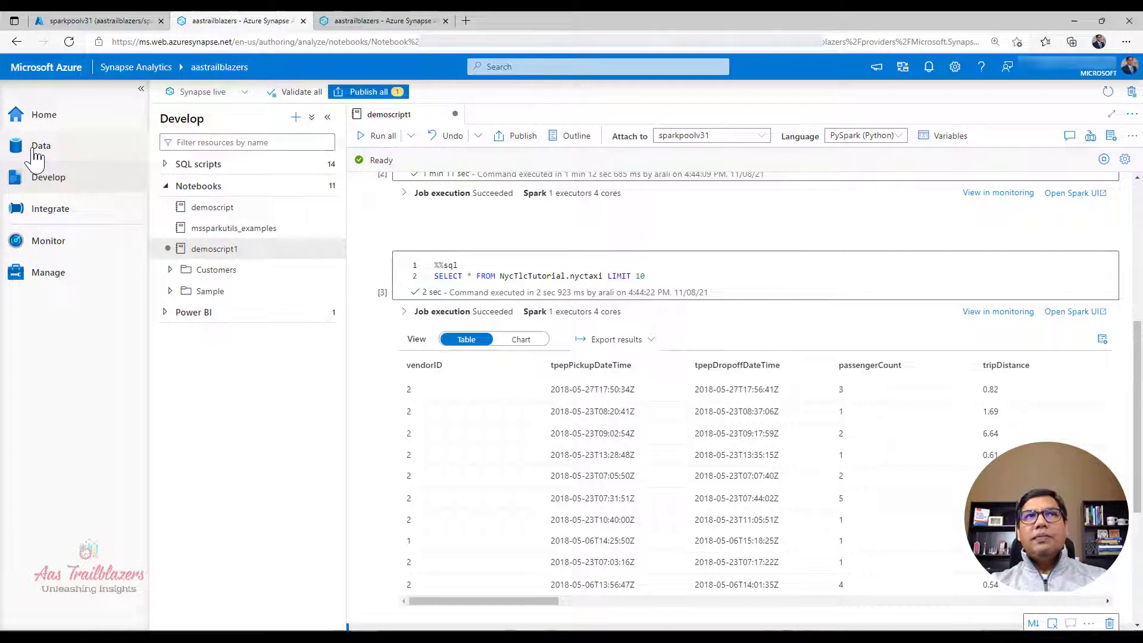
Step: In the other Synapse workspace tab, refresh the workspace data and expand the nyctlctutorial lake database down to the nyctaxi table's contents
{"action": "left_click", "coordinate": [358, 22]}
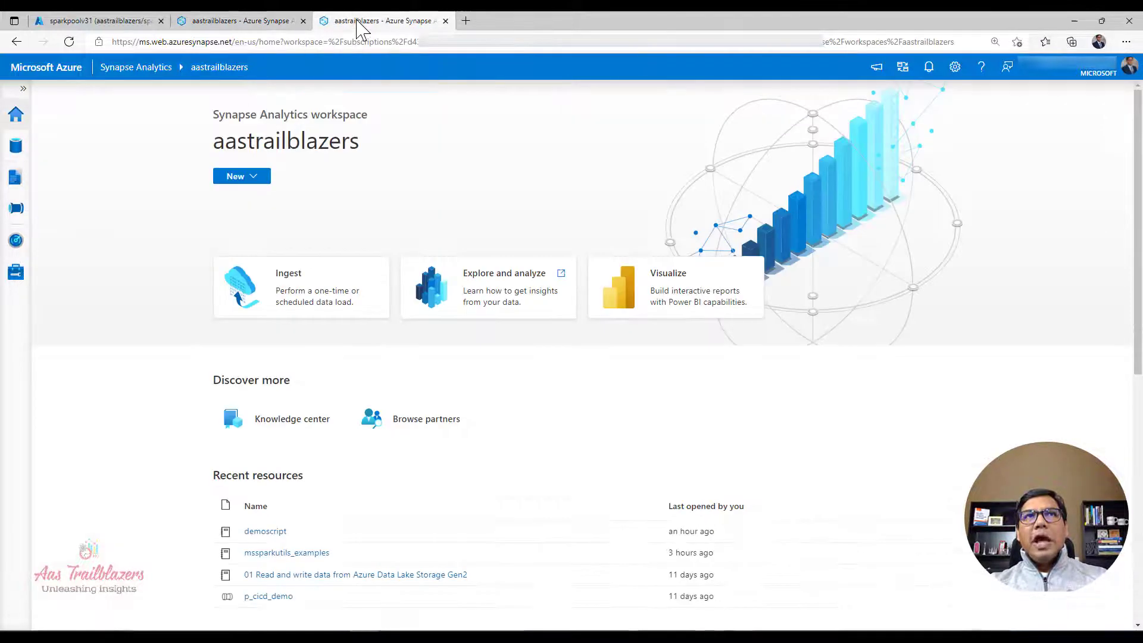
{"action": "left_click", "coordinate": [15, 149]}
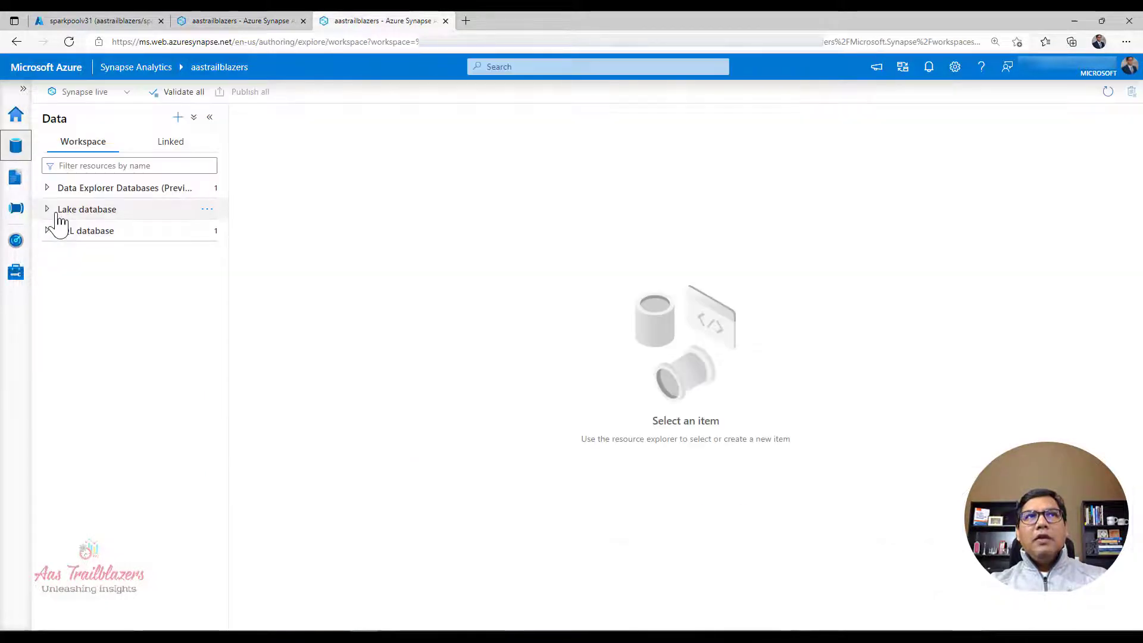
{"action": "left_click", "coordinate": [66, 41]}
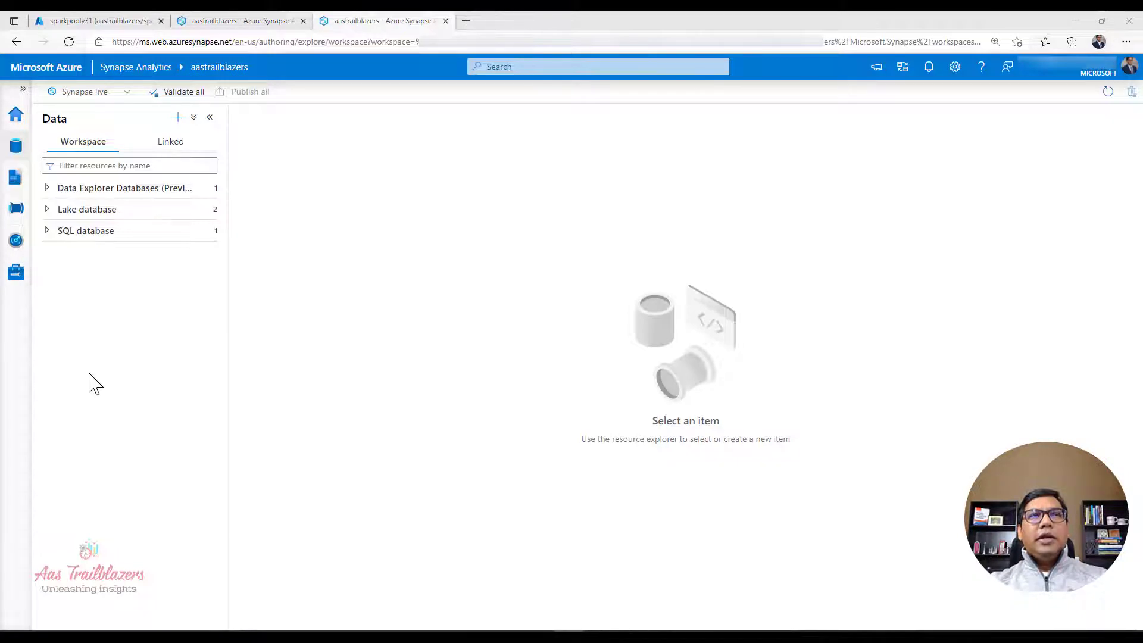
{"action": "left_click", "coordinate": [46, 209]}
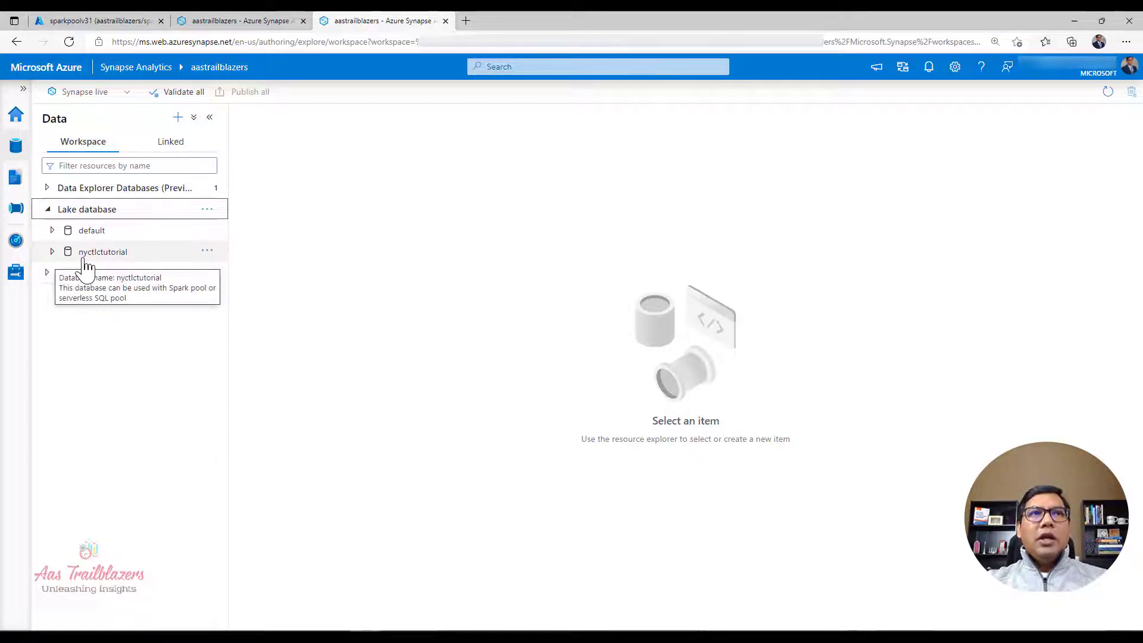
{"action": "left_click", "coordinate": [53, 252]}
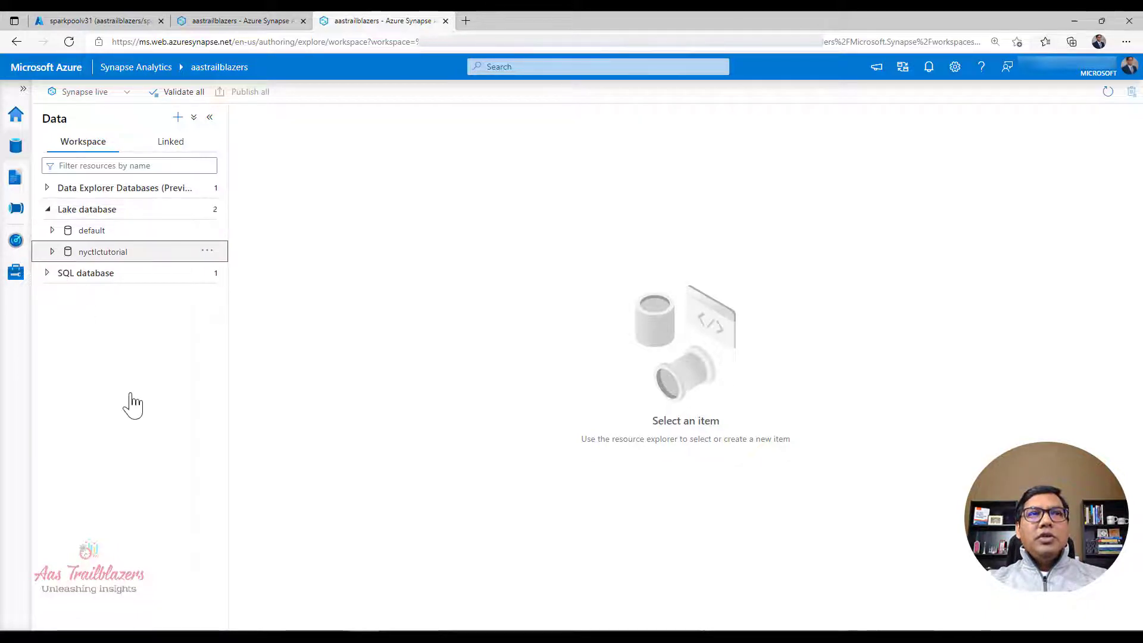
{"action": "left_click", "coordinate": [66, 273]}
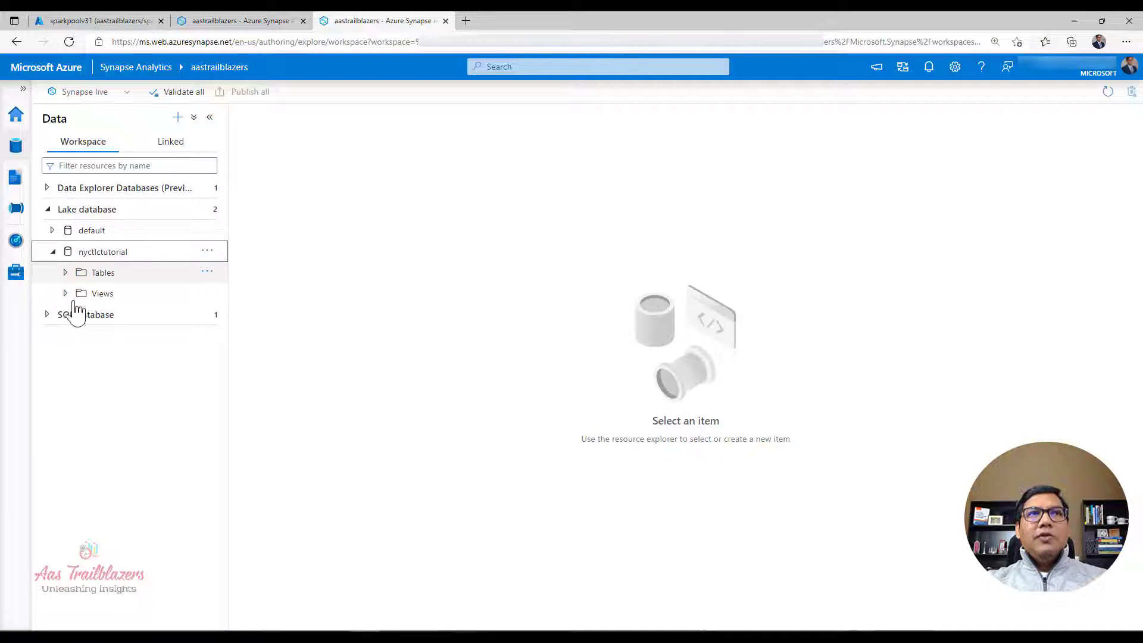
{"action": "left_click", "coordinate": [113, 294]}
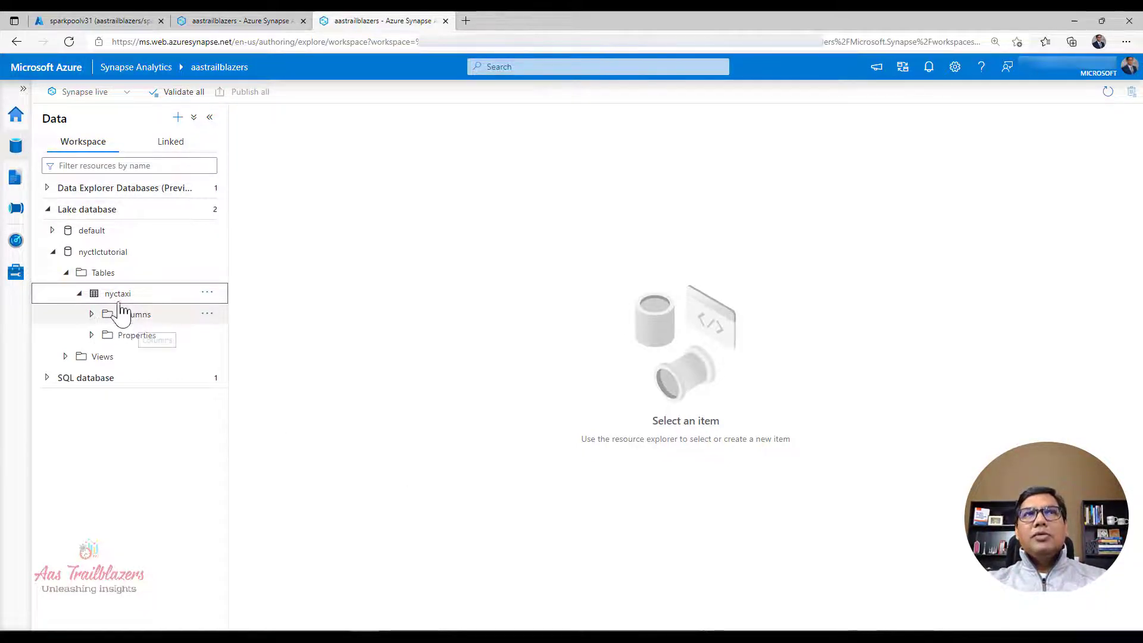
Step: Return to notebook demoscript1 and examine the Spark executors and cores used by the SQL query cell
{"action": "left_click", "coordinate": [234, 24]}
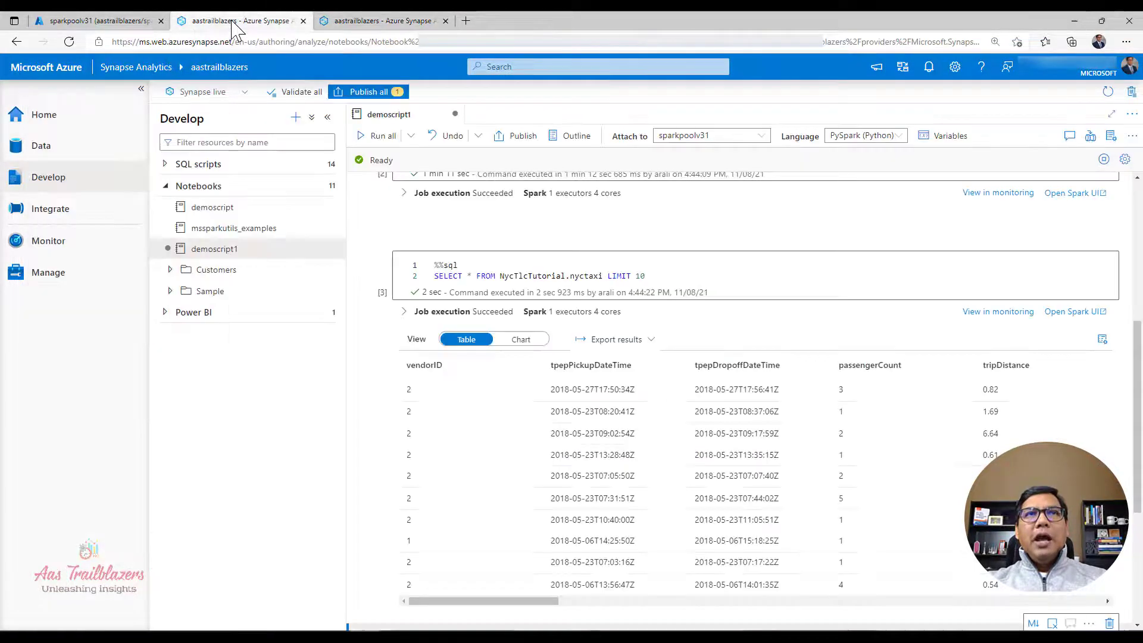
{"action": "left_click", "coordinate": [737, 276]}
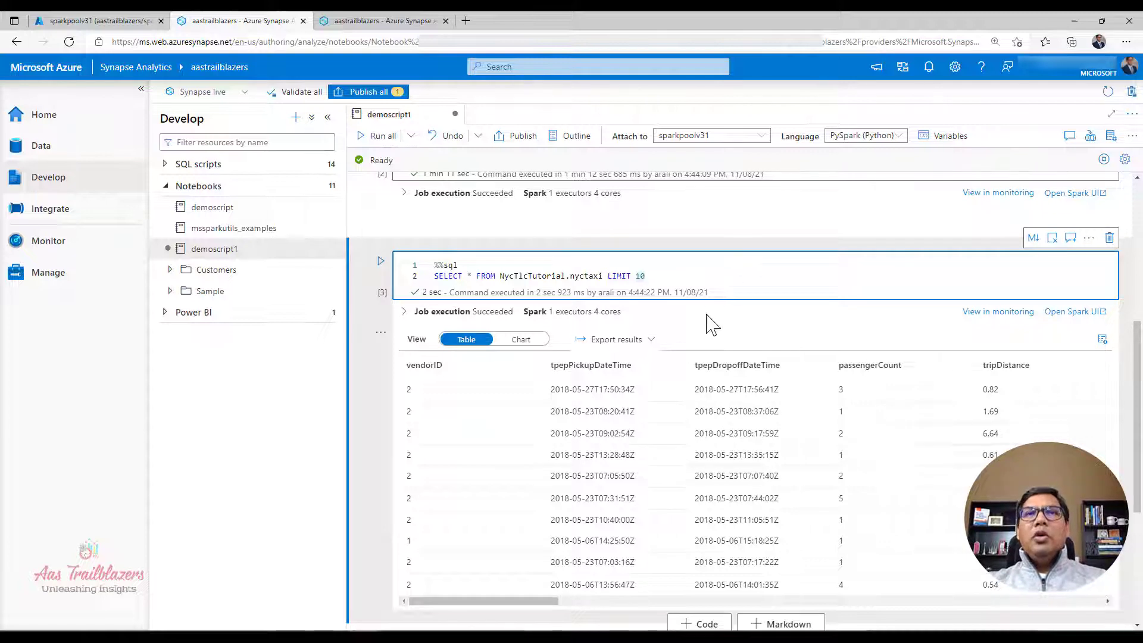
{"action": "left_click_drag", "start_coordinate": [554, 313], "coordinate": [626, 309]}
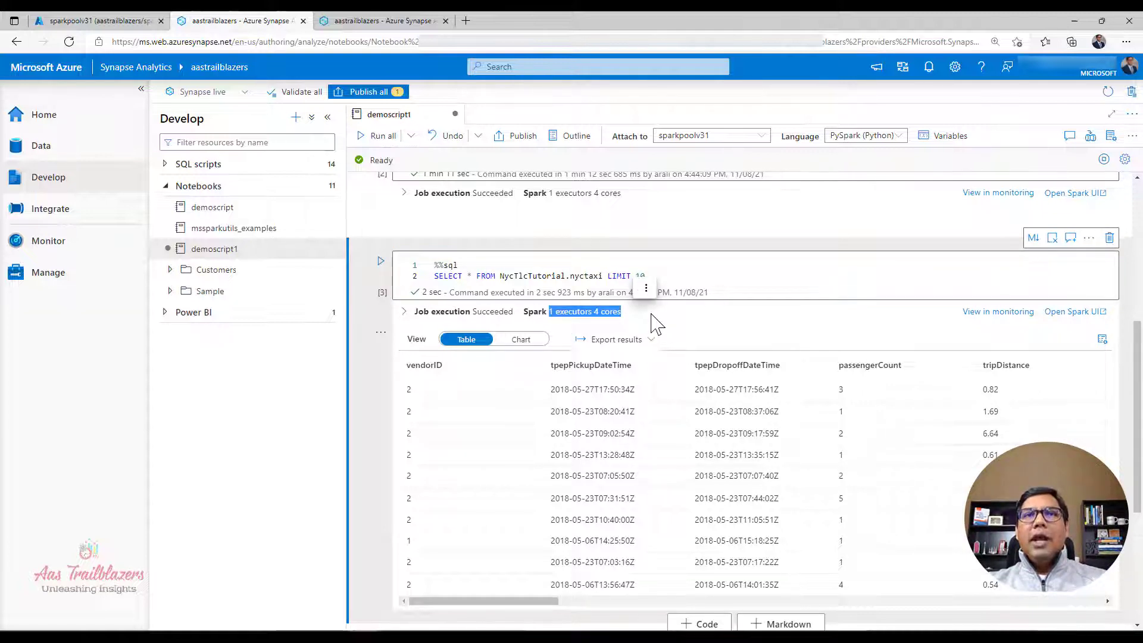
{"action": "left_click", "coordinate": [650, 312]}
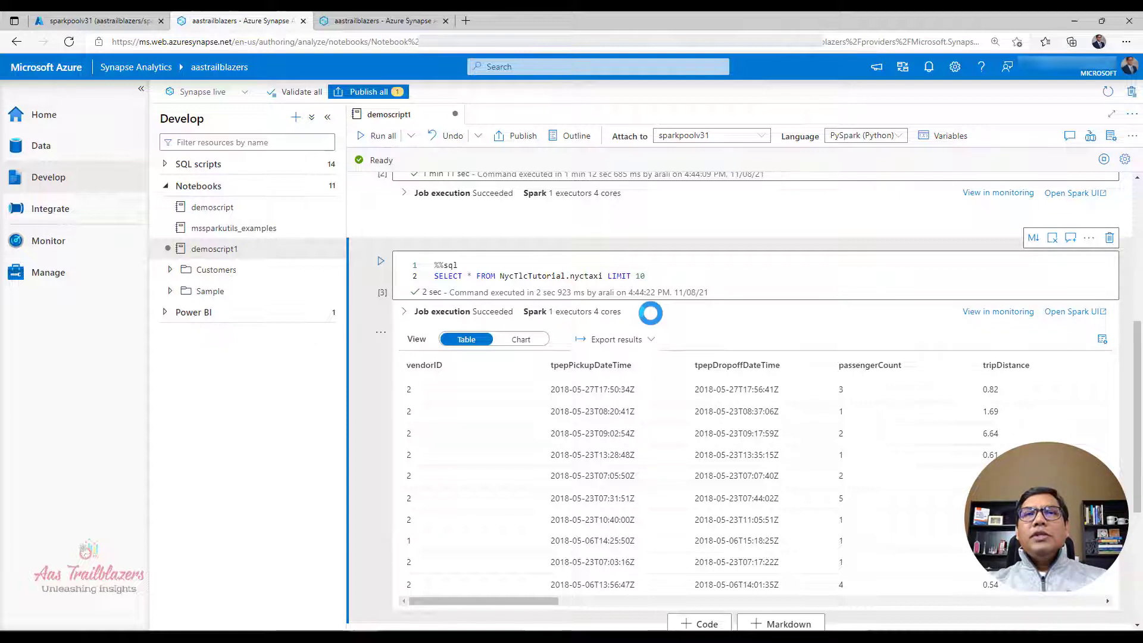
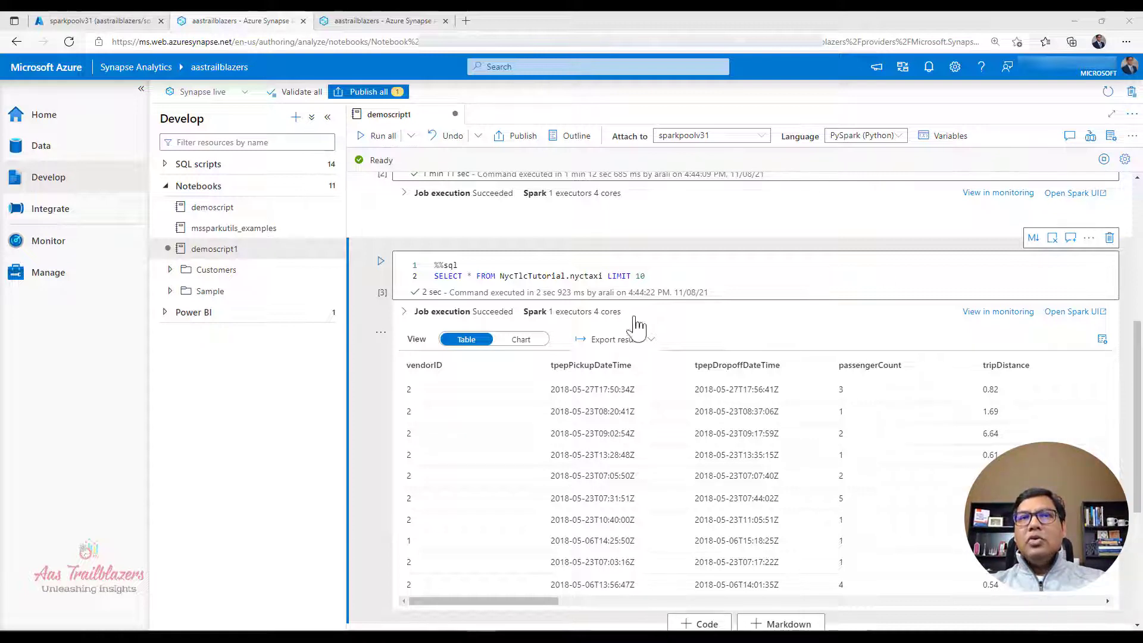
Step: Fill the empty last cell with spark.conf.get("spark.driver.maxResultSize") and run it
{"action": "scroll", "coordinate": [631, 374], "scroll_direction": "down", "scroll_amount": 4}
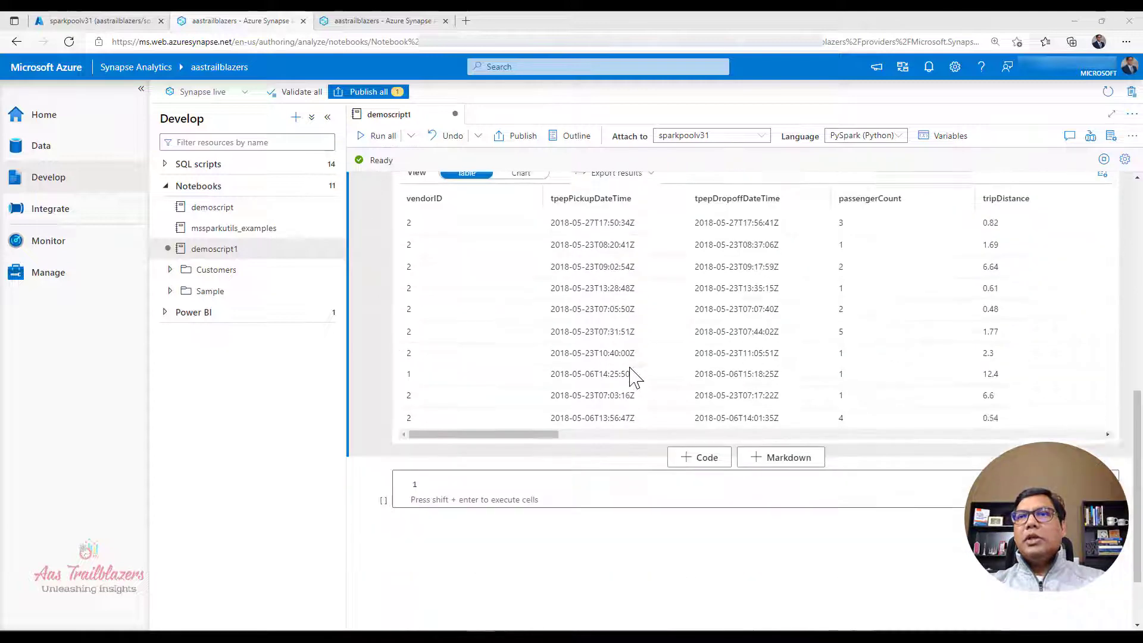
{"action": "mouse_move", "coordinate": [667, 396]}
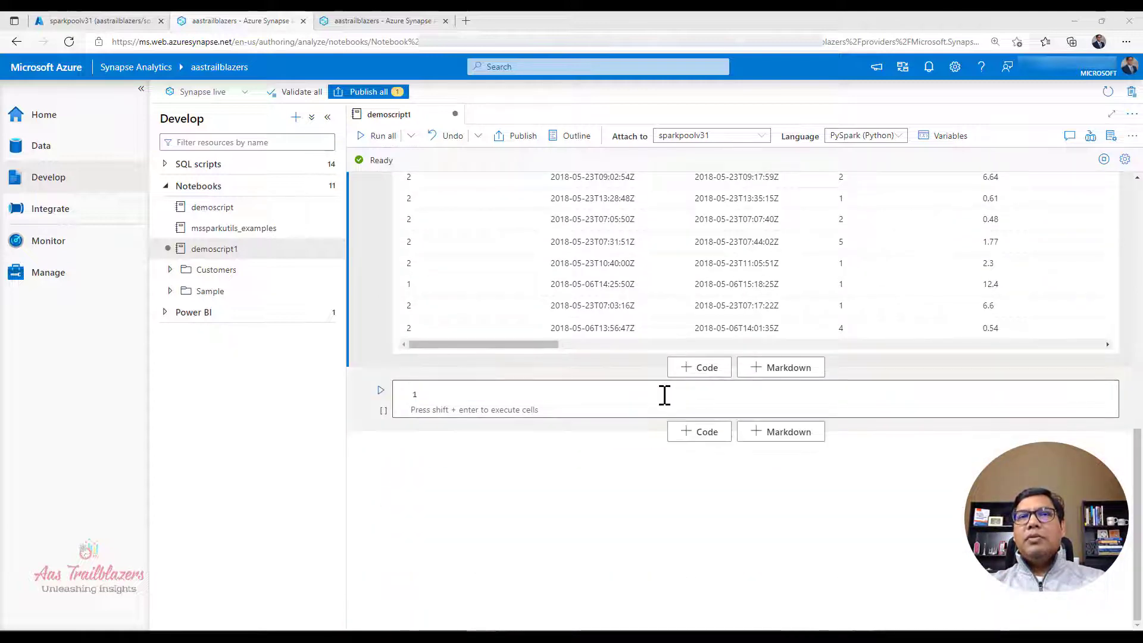
{"action": "left_click", "coordinate": [630, 398]}
{"action": "type", "text": "spark.conf.get(\"spark.driver.maxResultSize\")"}
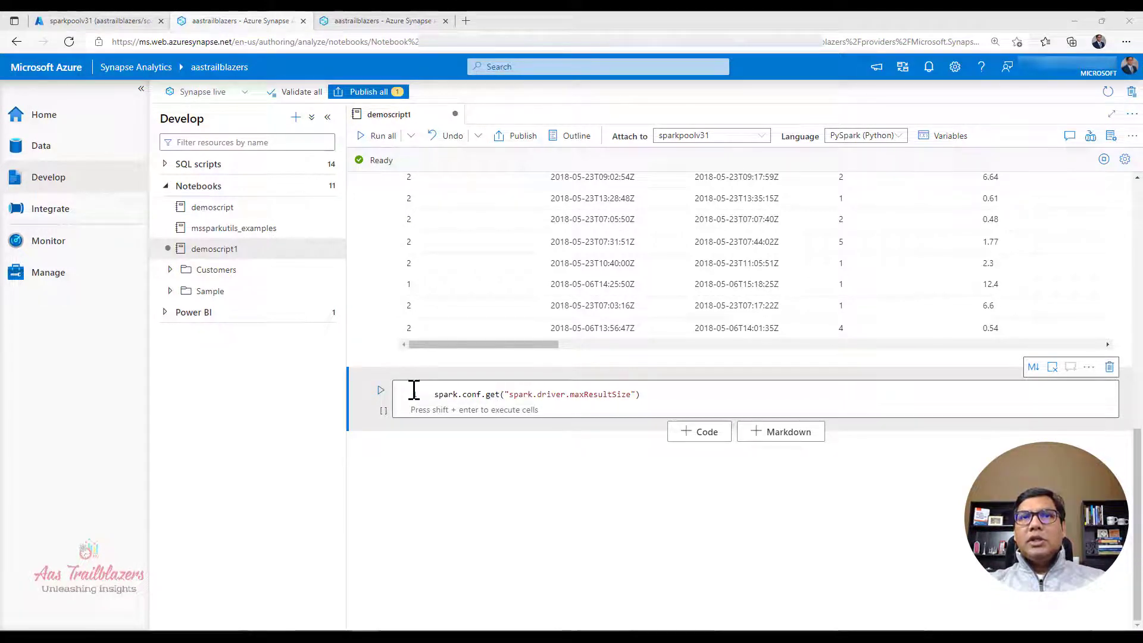
{"action": "left_click", "coordinate": [569, 412]}
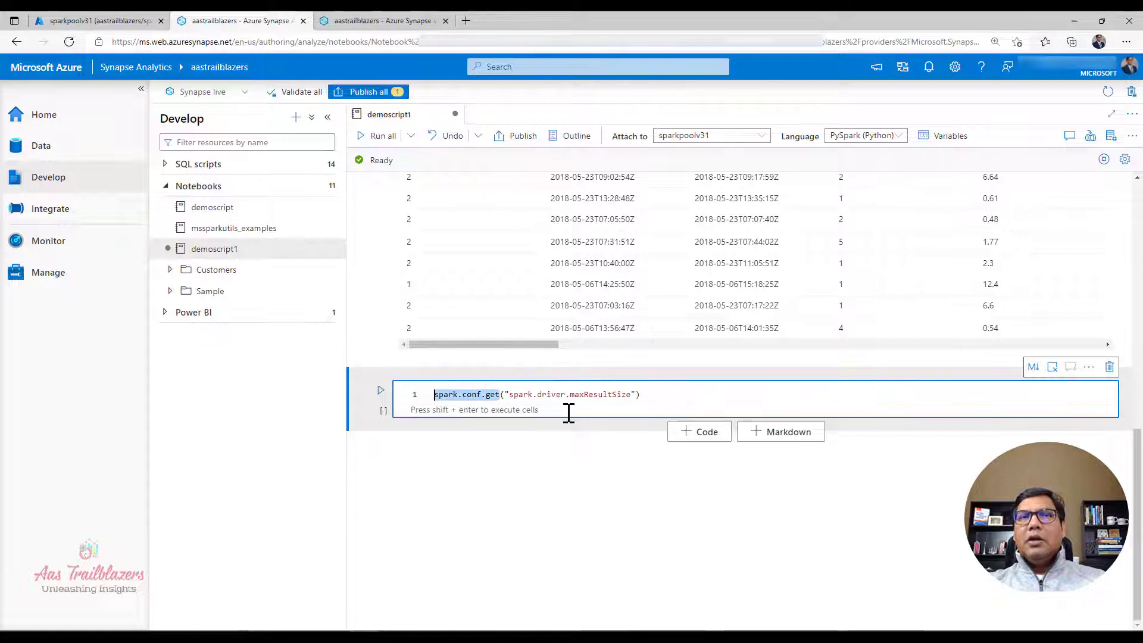
{"action": "left_click", "coordinate": [527, 396]}
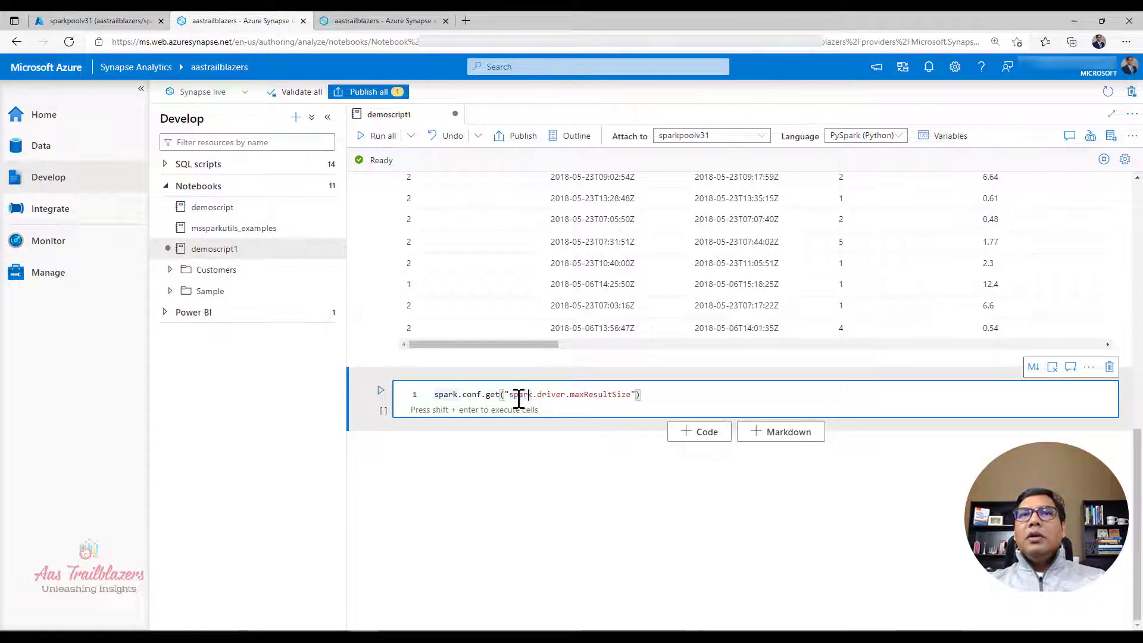
{"action": "left_click_drag", "start_coordinate": [510, 394], "coordinate": [631, 395]}
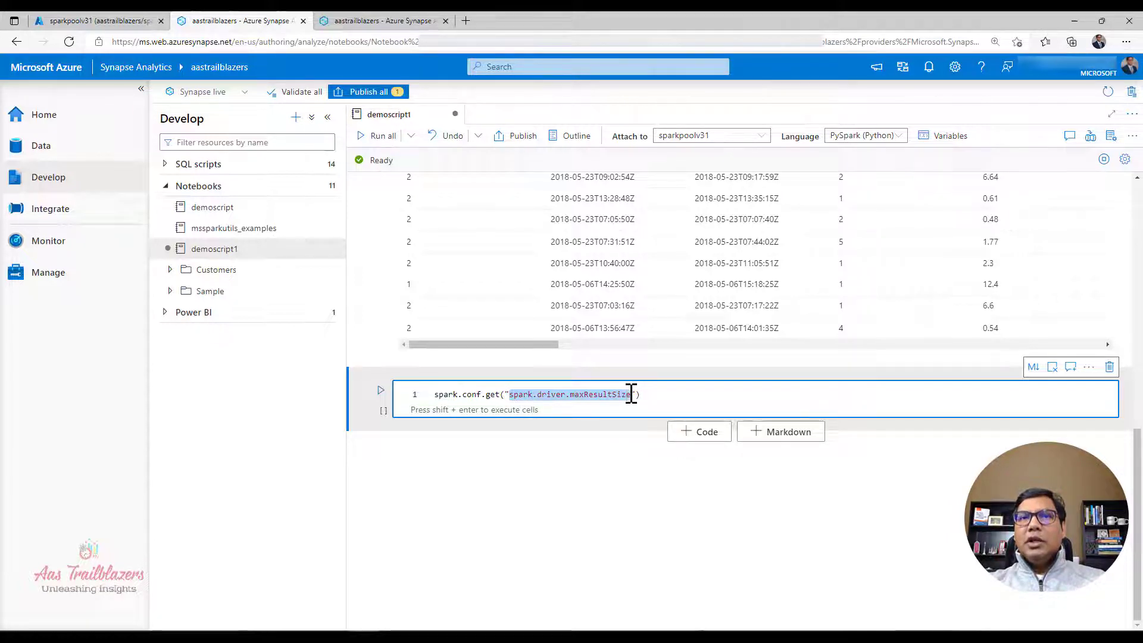
{"action": "left_click", "coordinate": [669, 397]}
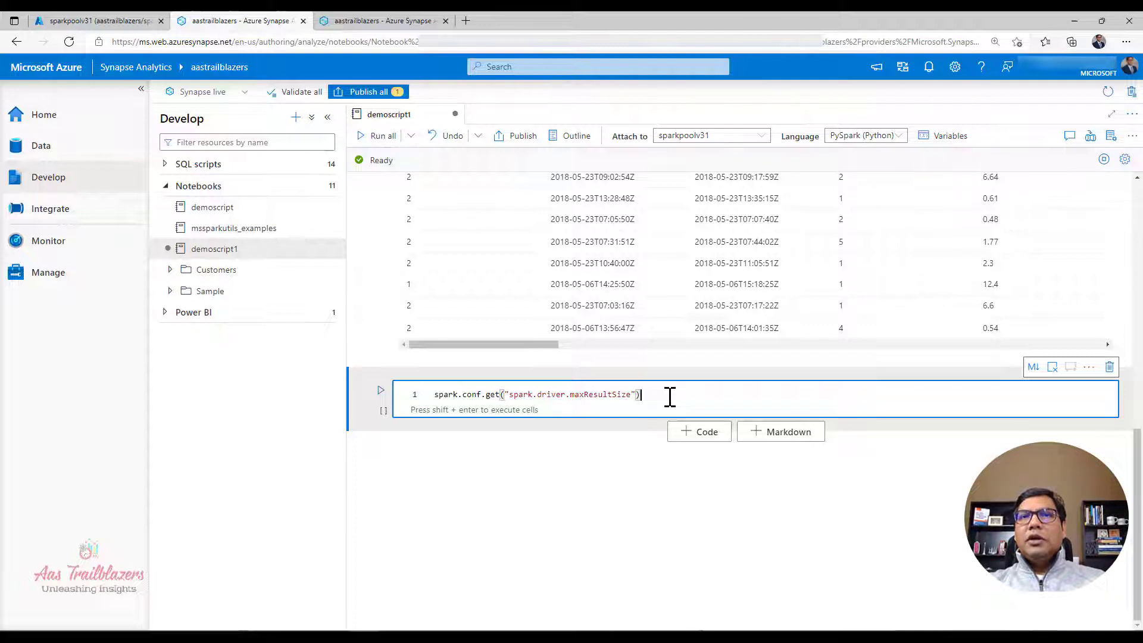
{"action": "key", "text": "shift+Return"}
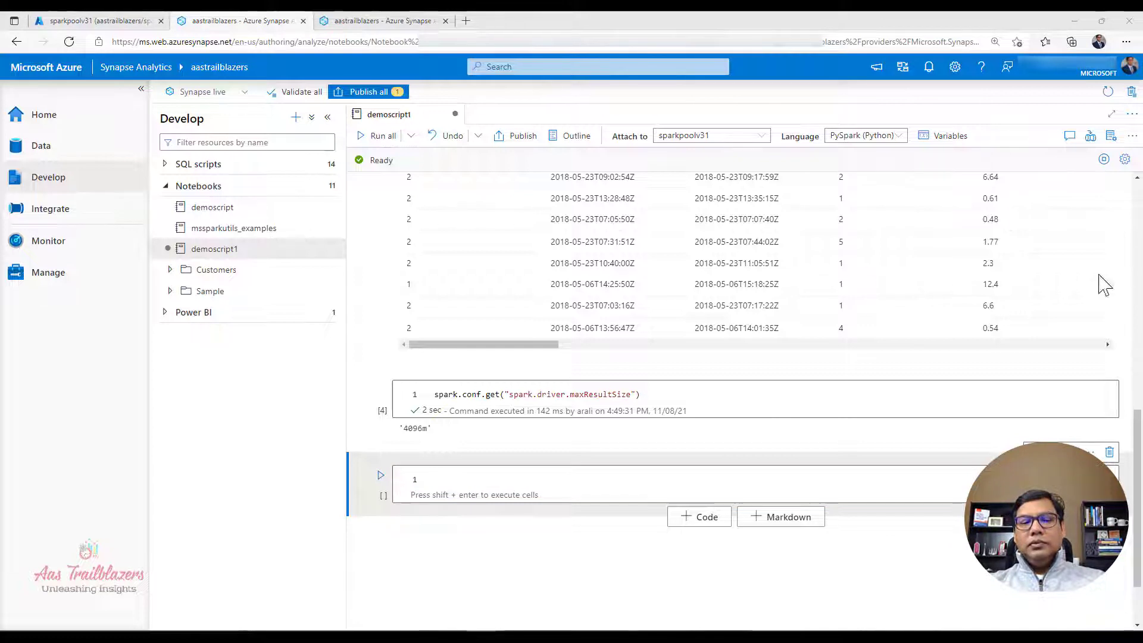
Step: In the new empty cell, add a %%configure -f block setting spark.driver.maxResultSize to "10g" and run it to restart the Spark session
{"action": "left_click", "coordinate": [516, 480]}
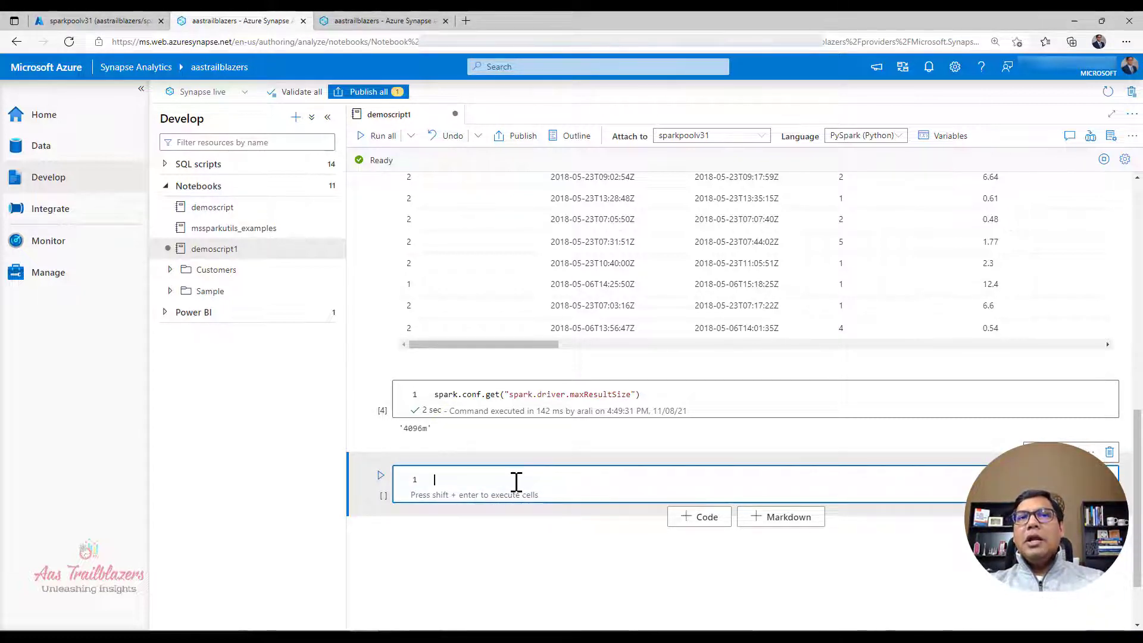
{"action": "type", "text": "%%configure -f {     \"conf\": {\"spark.driver.maxResultSize\": \"10g\"} }"}
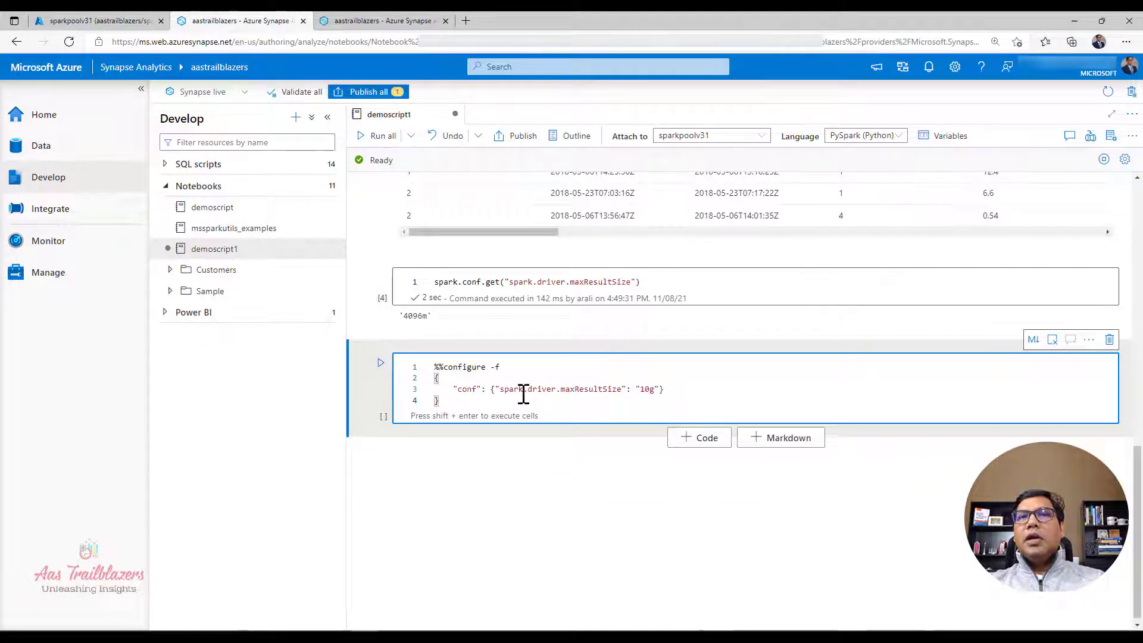
{"action": "left_click_drag", "start_coordinate": [498, 389], "coordinate": [651, 390]}
{"action": "left_click", "coordinate": [642, 391]}
{"action": "left_click", "coordinate": [692, 400]}
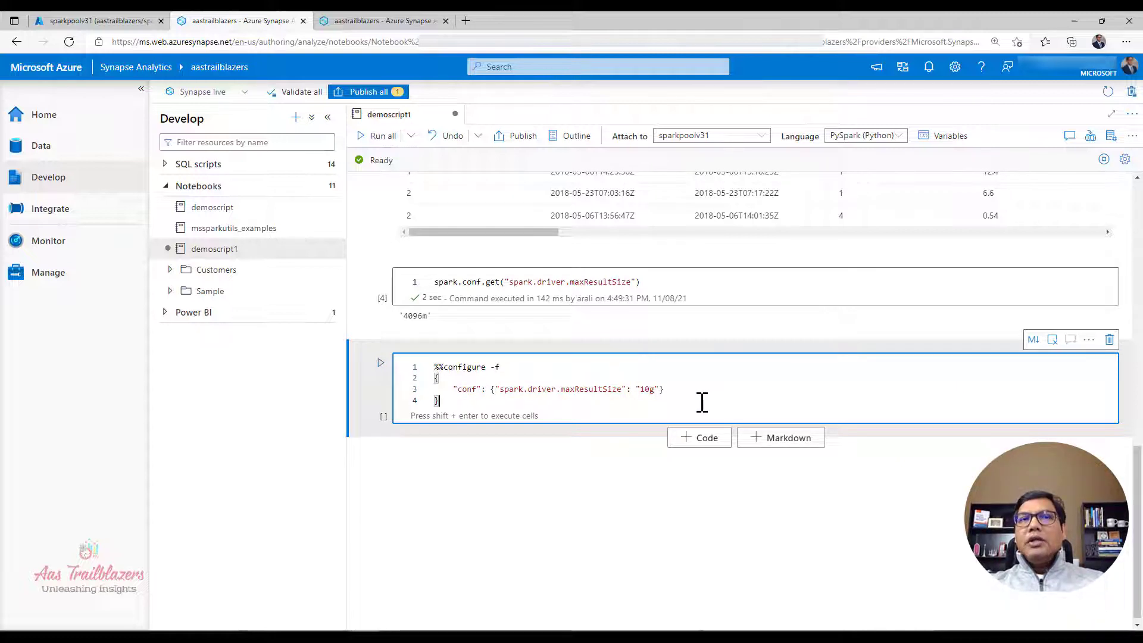
{"action": "key", "text": "shift+Return"}
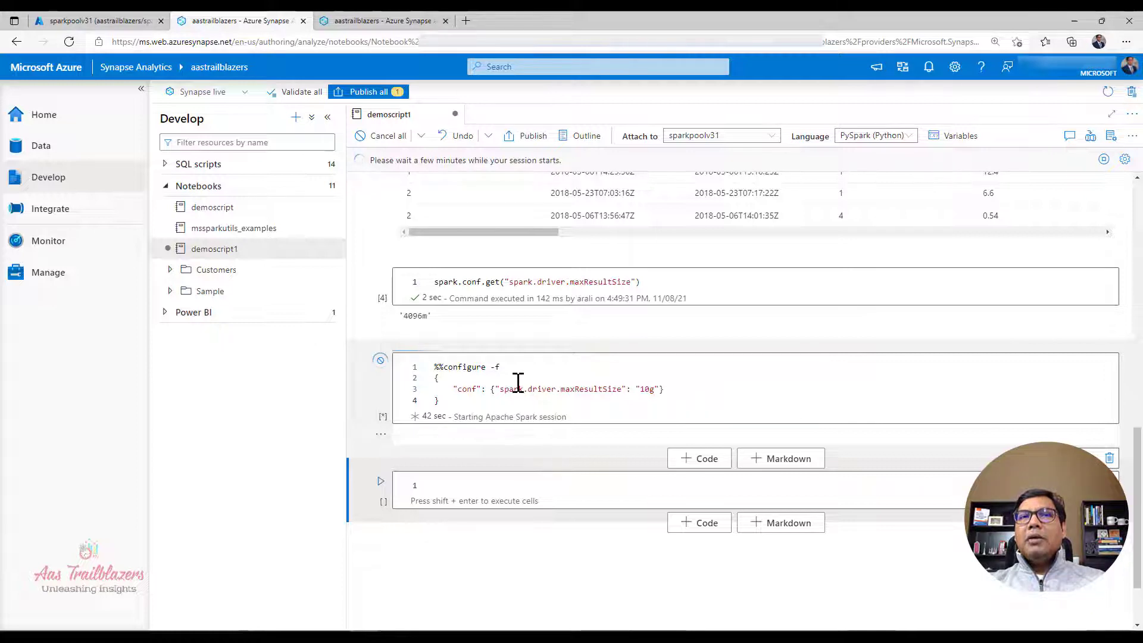
{"action": "left_click_drag", "start_coordinate": [491, 367], "coordinate": [507, 365]}
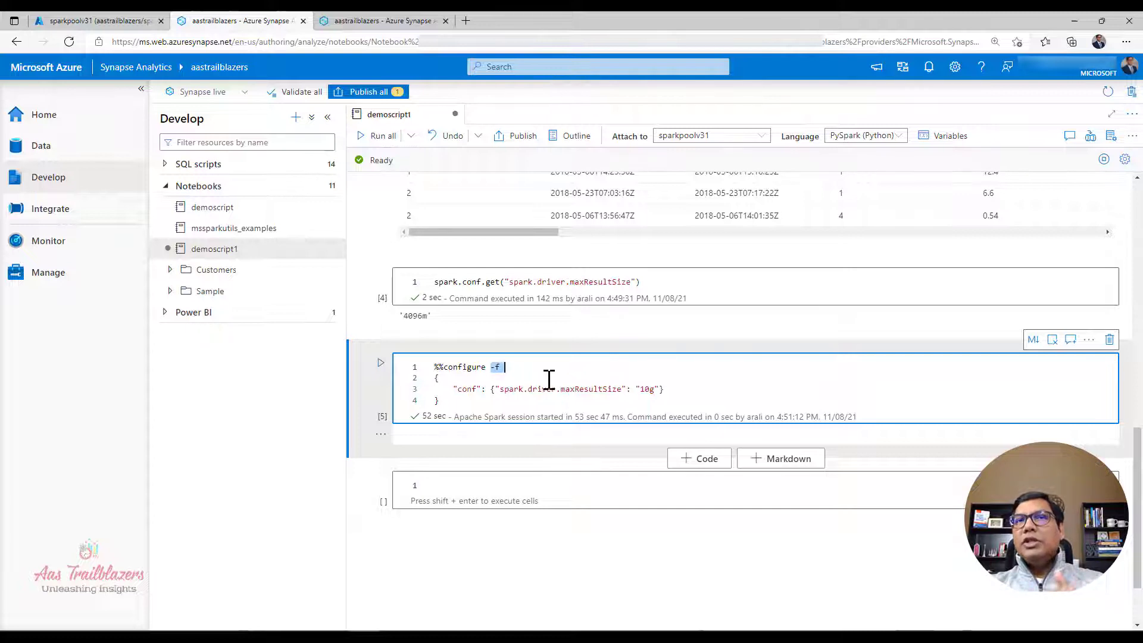
{"action": "left_click", "coordinate": [548, 380]}
Step: Copy the spark.conf.get("spark.driver.maxResultSize") line into the new cell below the configure block and run it
{"action": "left_click_drag", "start_coordinate": [635, 281], "coordinate": [395, 280]}
{"action": "key", "text": "ctrl+c"}
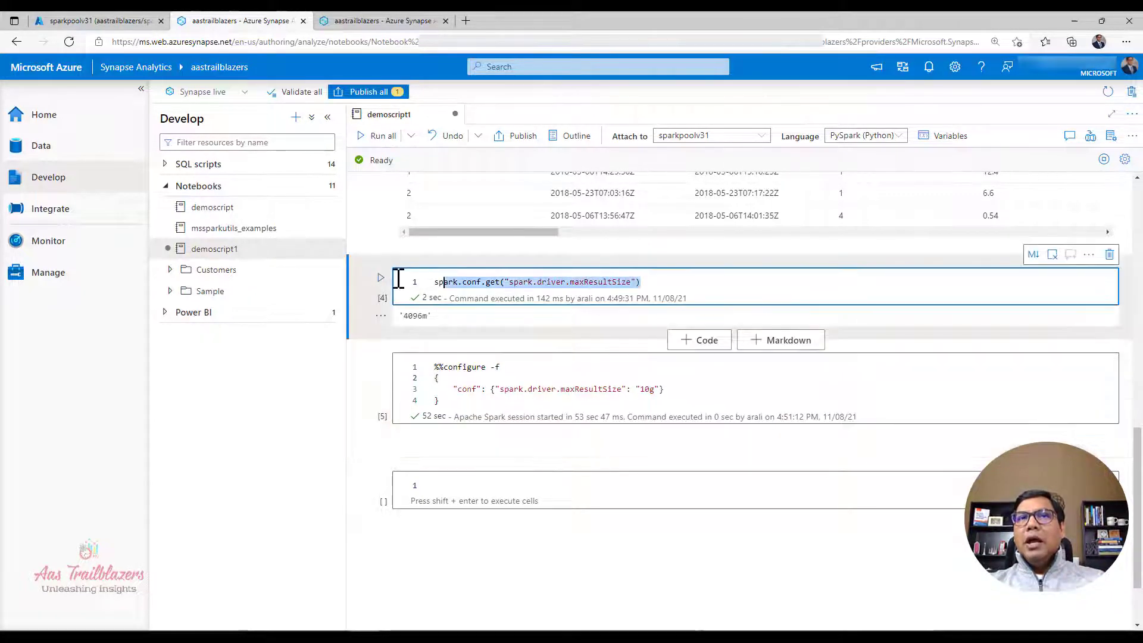
{"action": "left_click", "coordinate": [495, 485]}
{"action": "key", "text": "ctrl+v"}
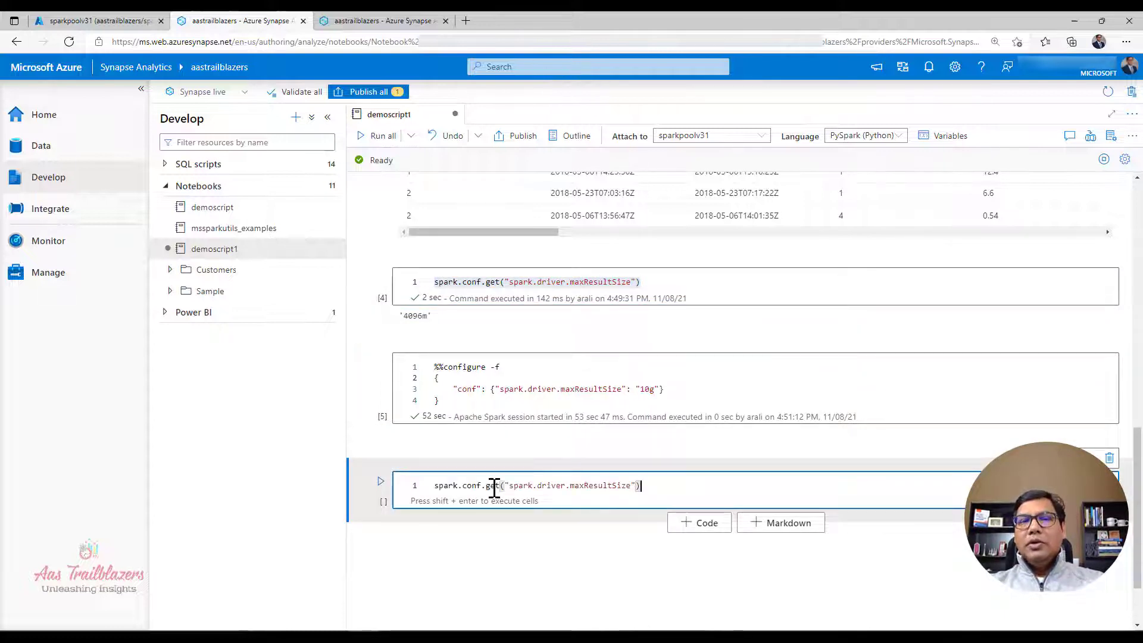
{"action": "key", "text": "shift+Return"}
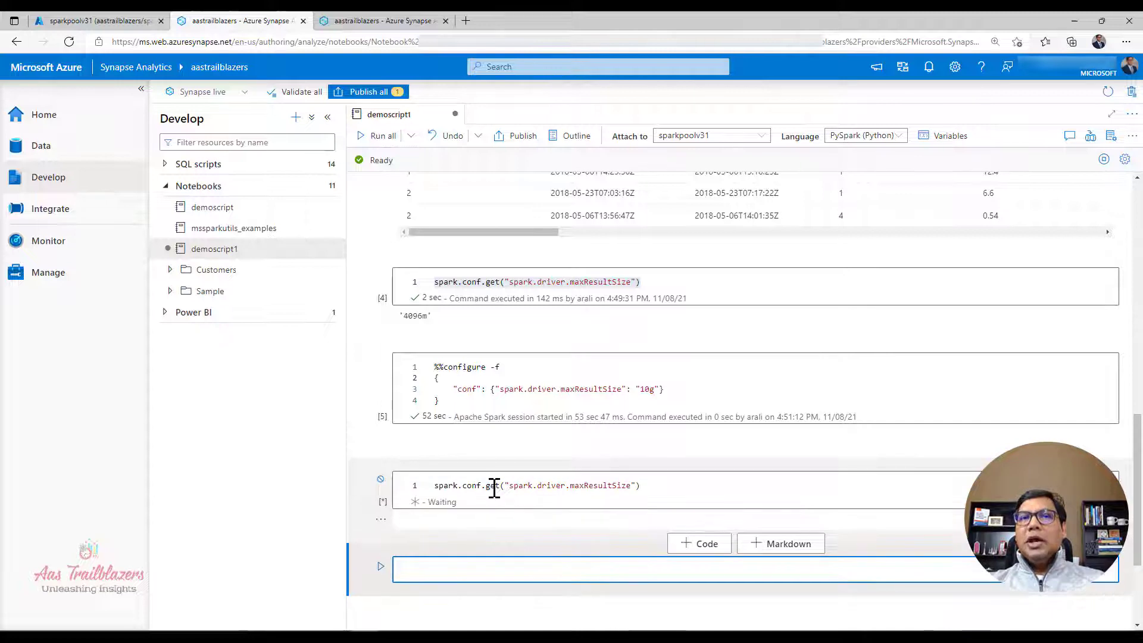
{"action": "scroll", "coordinate": [660, 512], "scroll_direction": "down", "scroll_amount": 3}
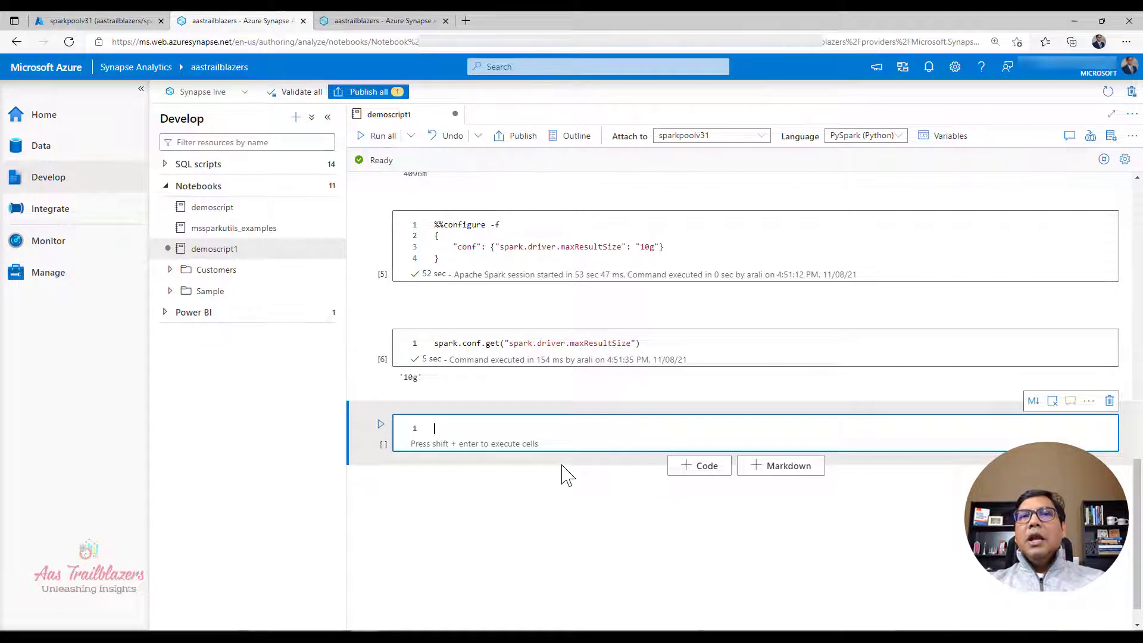
Step: After checking the SQL cell's executors and cores, add and run a last cell printing spark.conf.get for spark.executor.instances, spark.executor.cores and spark.executor.memory
{"action": "scroll", "coordinate": [567, 474], "scroll_direction": "up", "scroll_amount": 10}
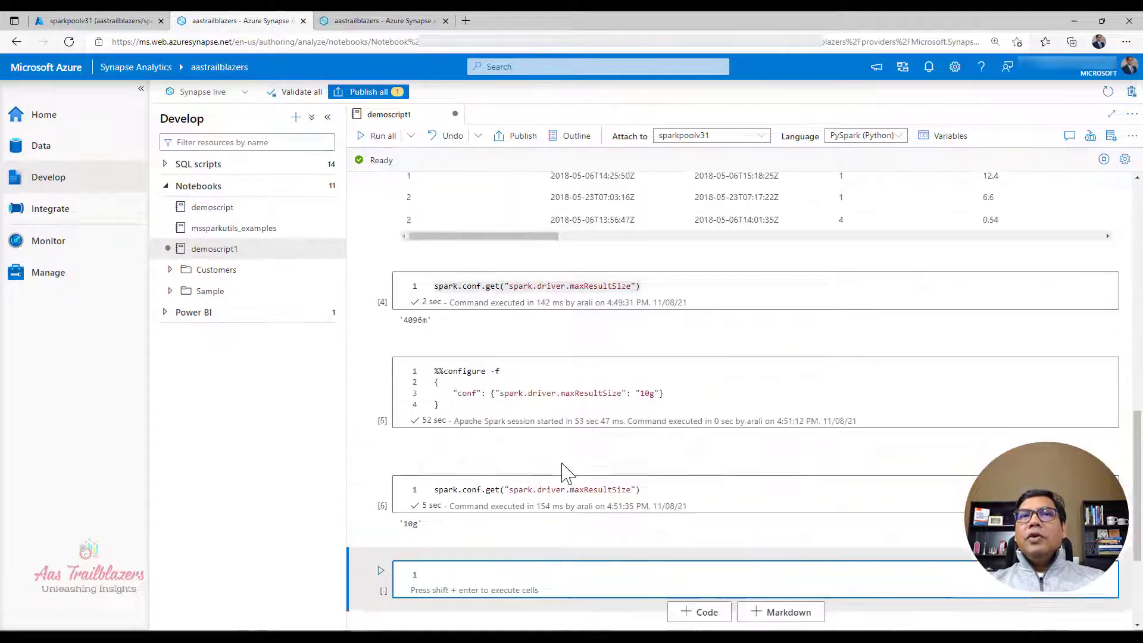
{"action": "scroll", "coordinate": [563, 464], "scroll_direction": "up", "scroll_amount": 2}
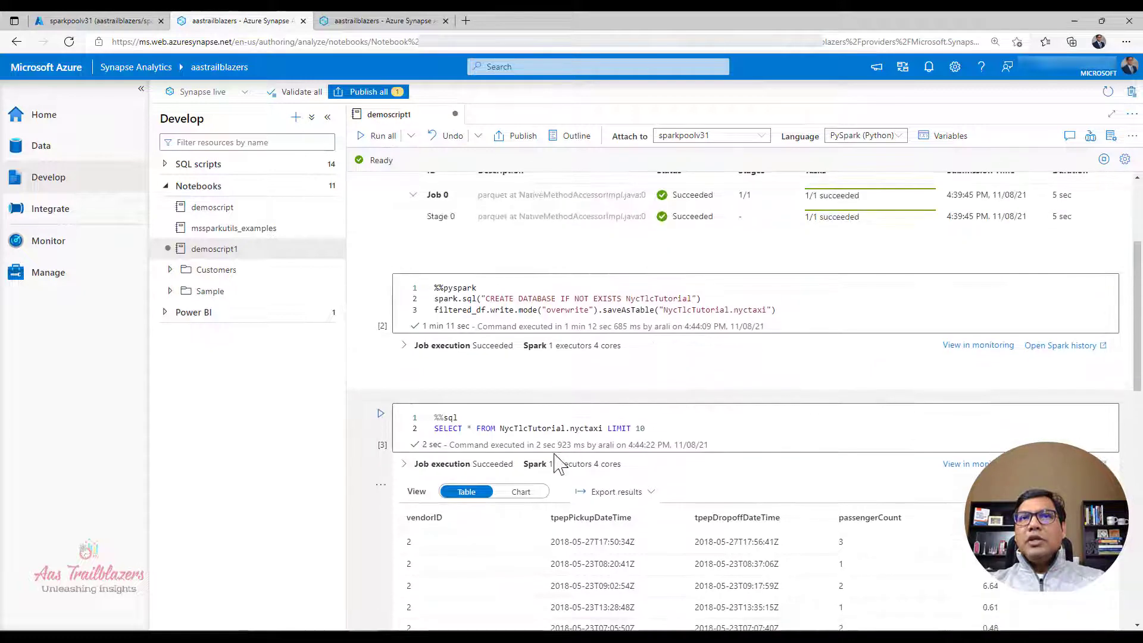
{"action": "left_click_drag", "start_coordinate": [546, 465], "coordinate": [629, 461]}
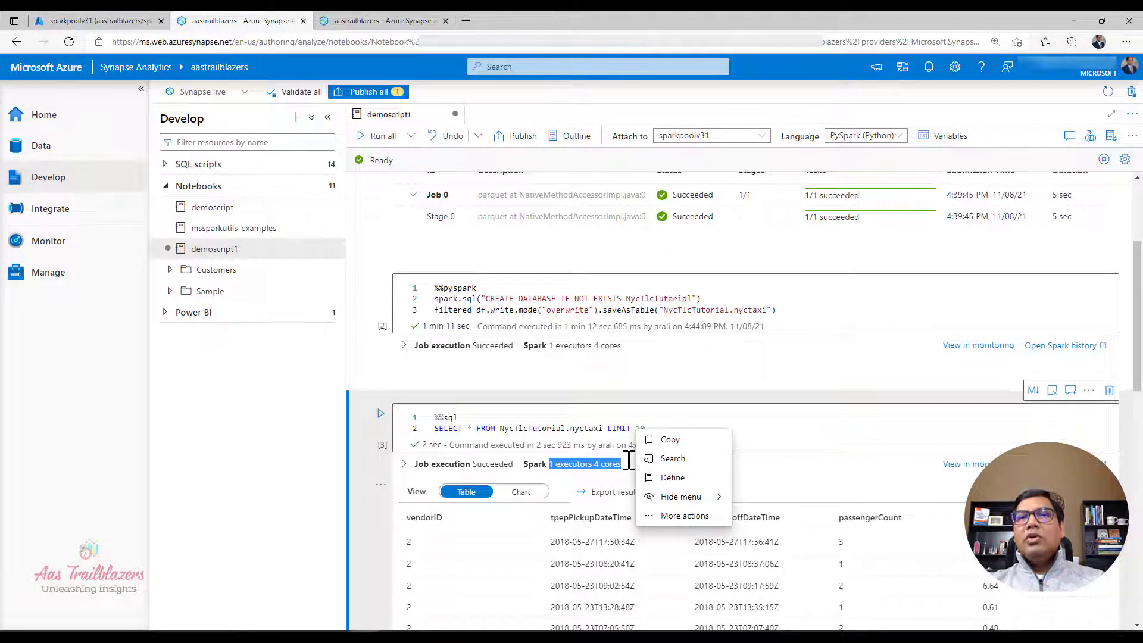
{"action": "left_click", "coordinate": [615, 465]}
{"action": "scroll", "coordinate": [616, 470], "scroll_direction": "down", "scroll_amount": 15}
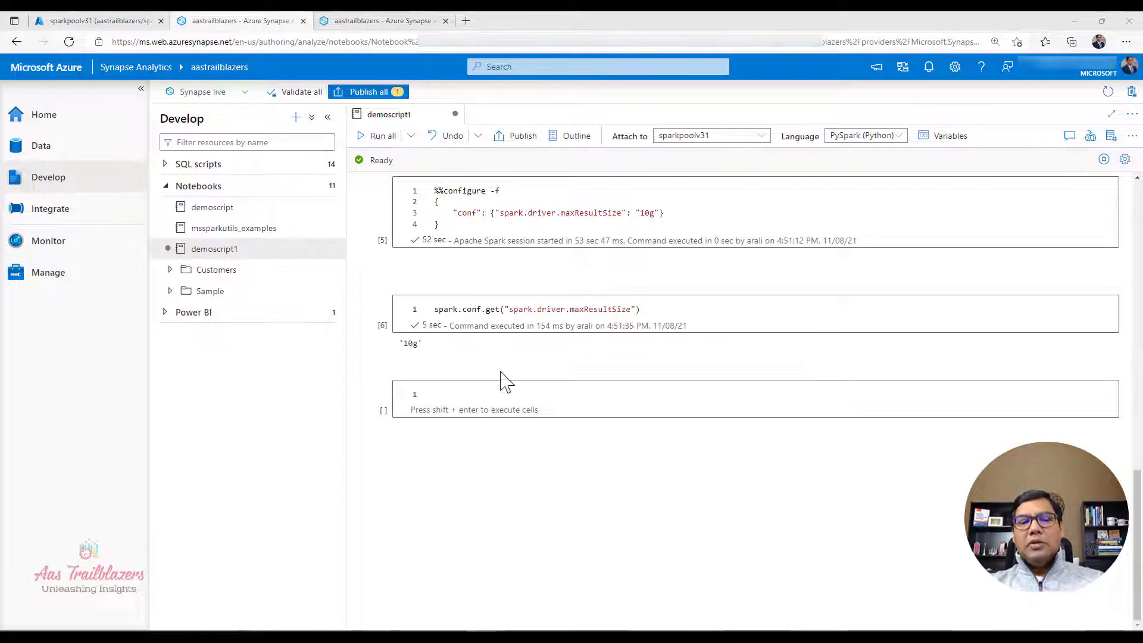
{"action": "left_click", "coordinate": [483, 396]}
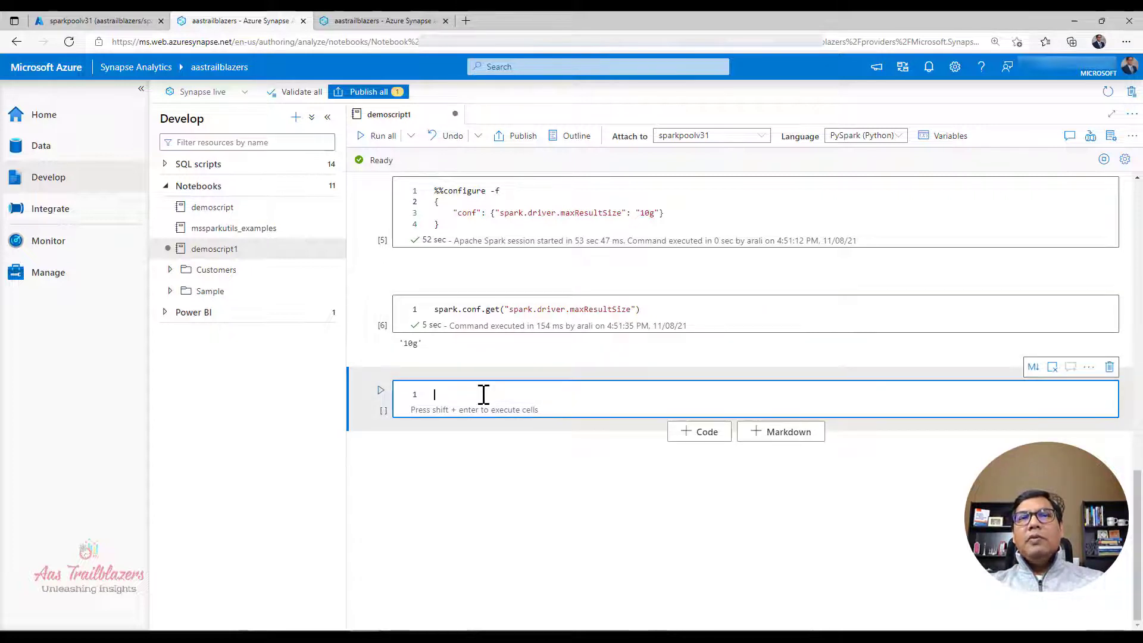
{"action": "type", "text": "print(spark.conf.get(\"spark.executor.instances\")) print(spark.conf.get(\"spark.executor.cores\")) print(spark.conf.get(\"spark.executor.memory\"))"}
{"action": "left_click", "coordinate": [693, 409]}
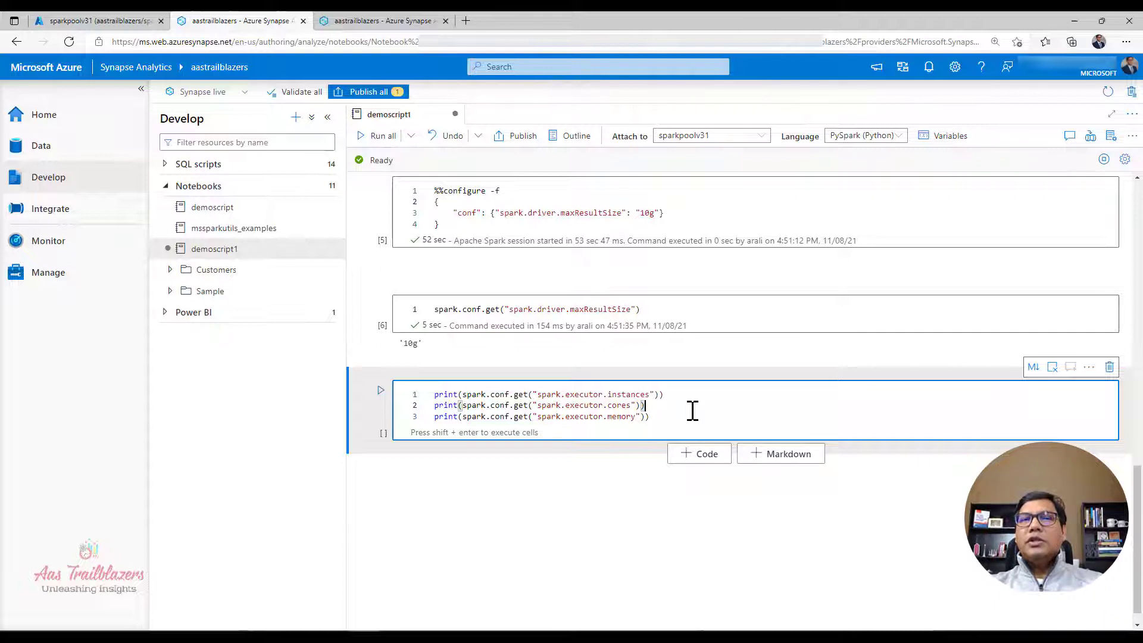
{"action": "key", "text": "shift+Return"}
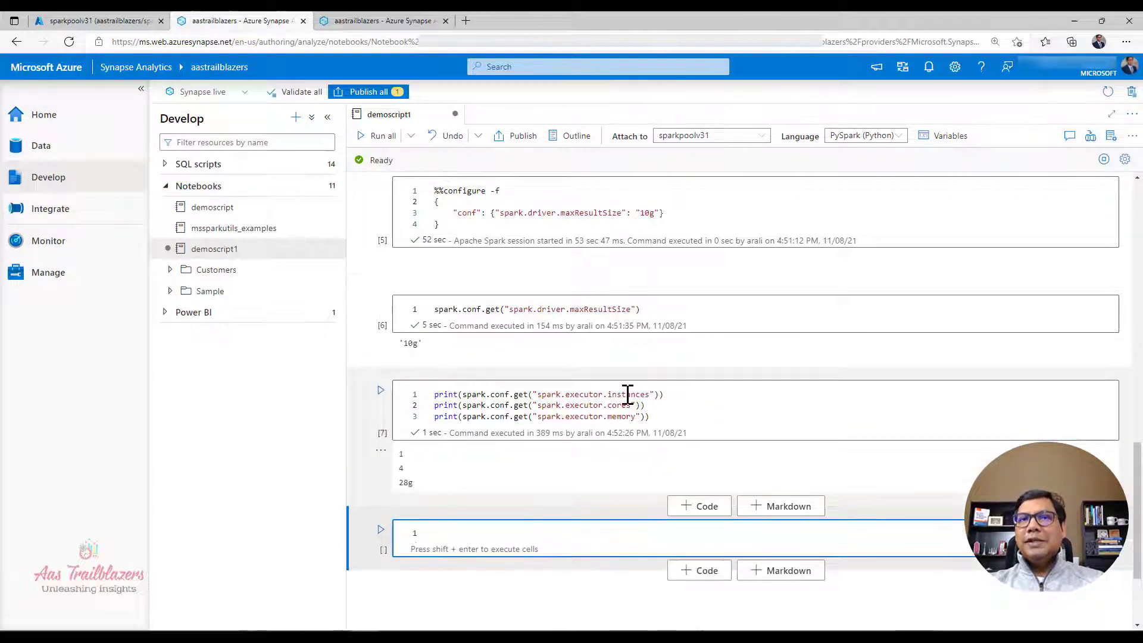
Step: Review the printed executor instances, cores and memory against the matching lines of code
{"action": "left_click_drag", "start_coordinate": [621, 407], "coordinate": [621, 418]}
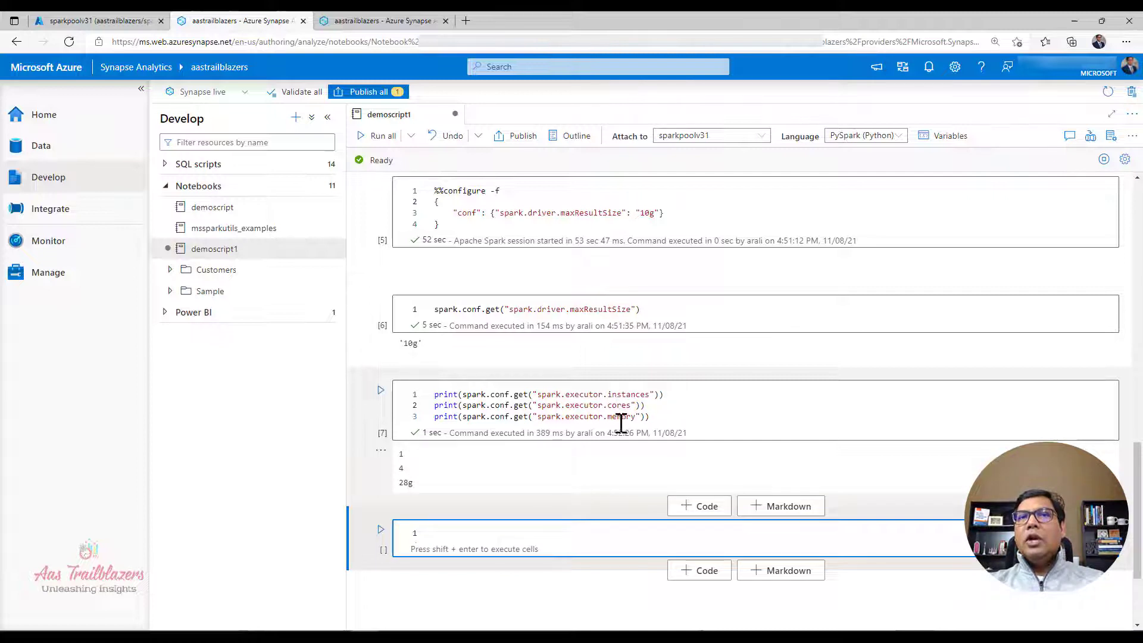
{"action": "left_click", "coordinate": [620, 418]}
{"action": "double_click", "coordinate": [621, 418]}
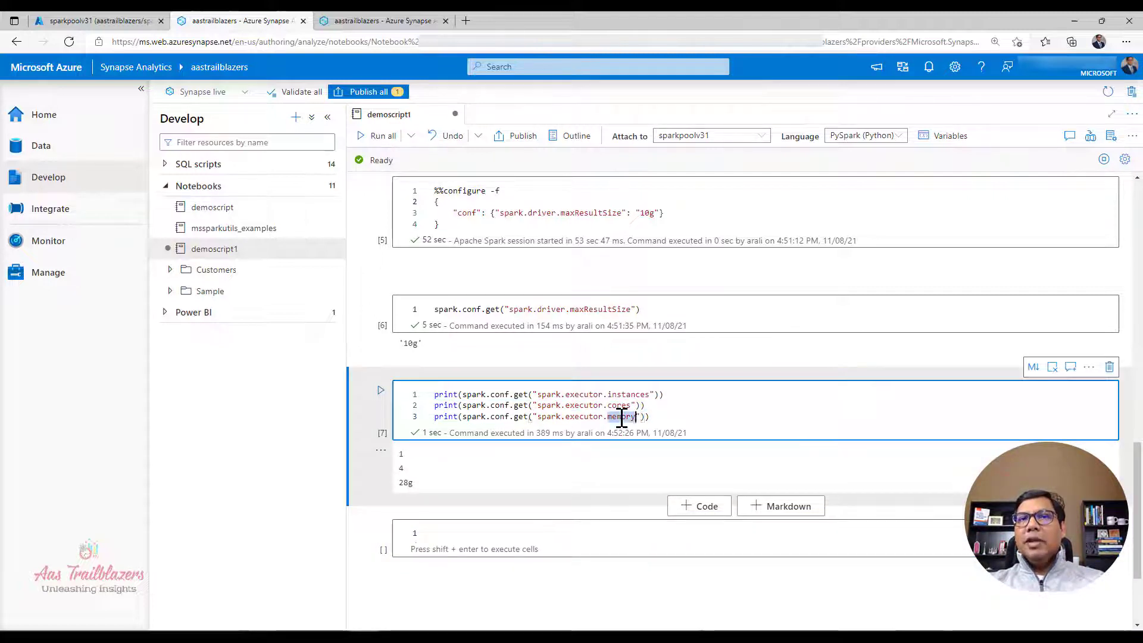
{"action": "double_click", "coordinate": [402, 468]}
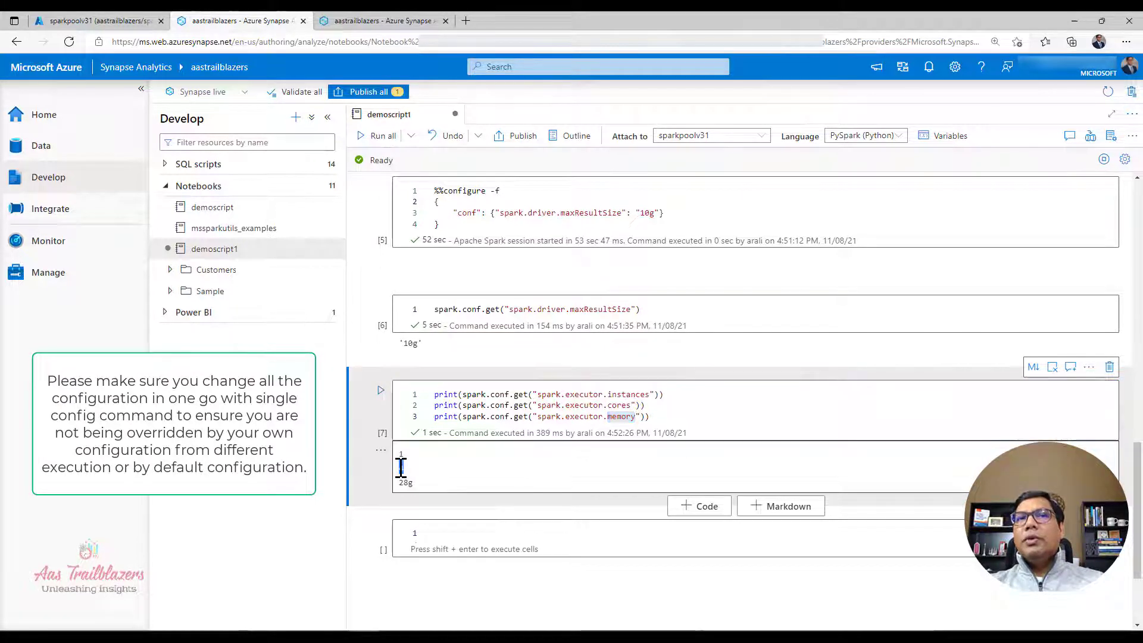
{"action": "left_click", "coordinate": [604, 476]}
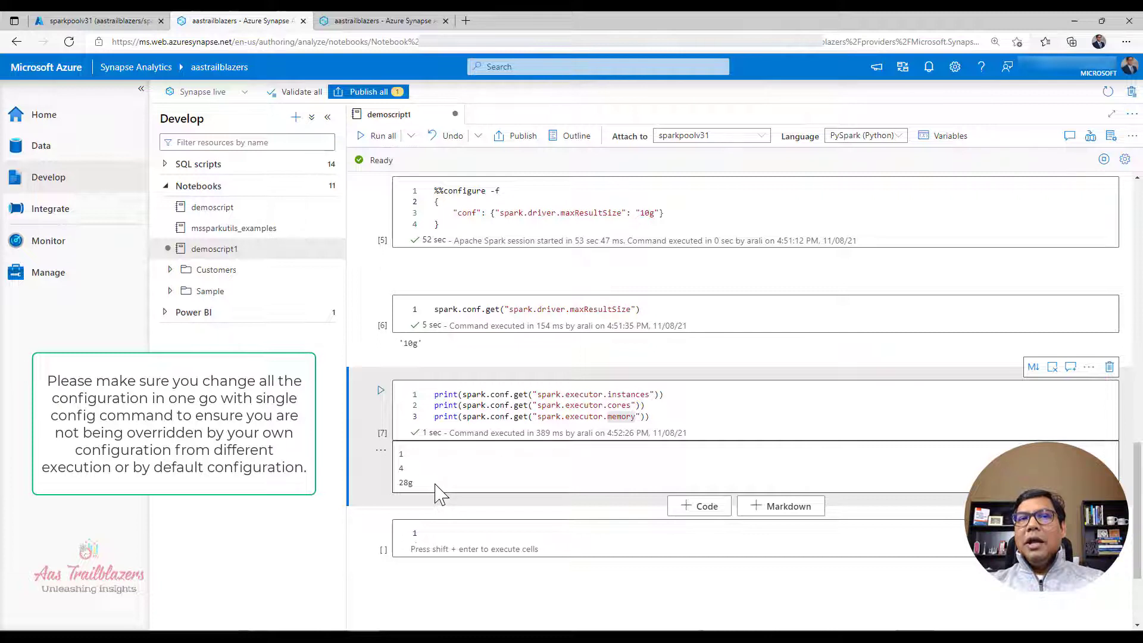
{"action": "left_click", "coordinate": [565, 407]}
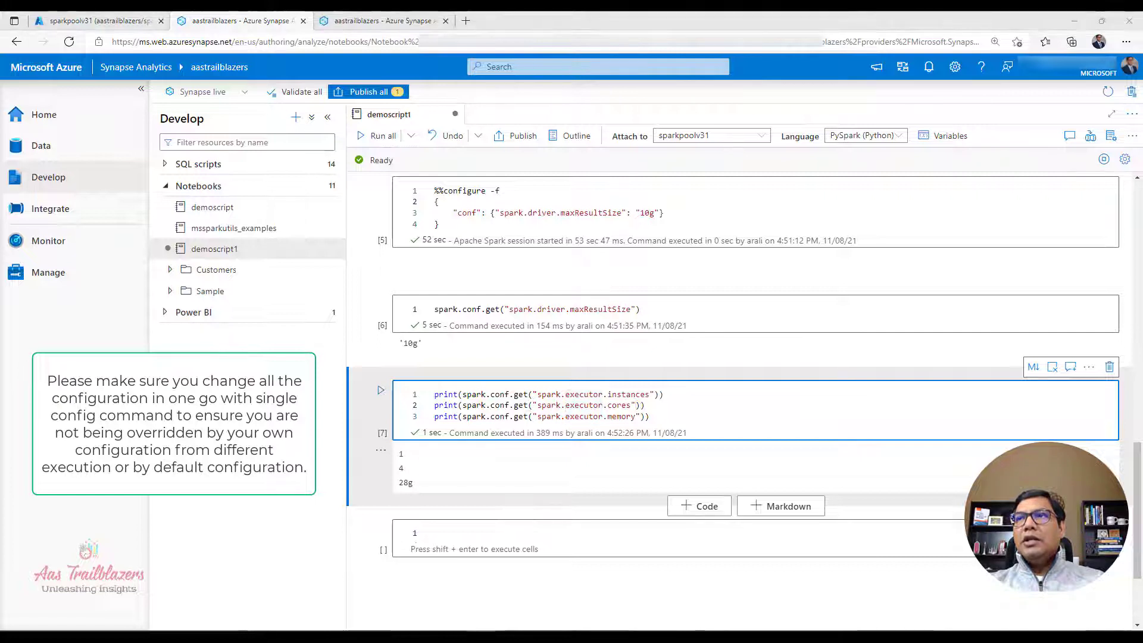
Step: Fill the new empty cell with a %%configure -f block setting numExecutors to 4, executorCores to 4 and executorMemory to "28g"
{"action": "left_click", "coordinate": [644, 534]}
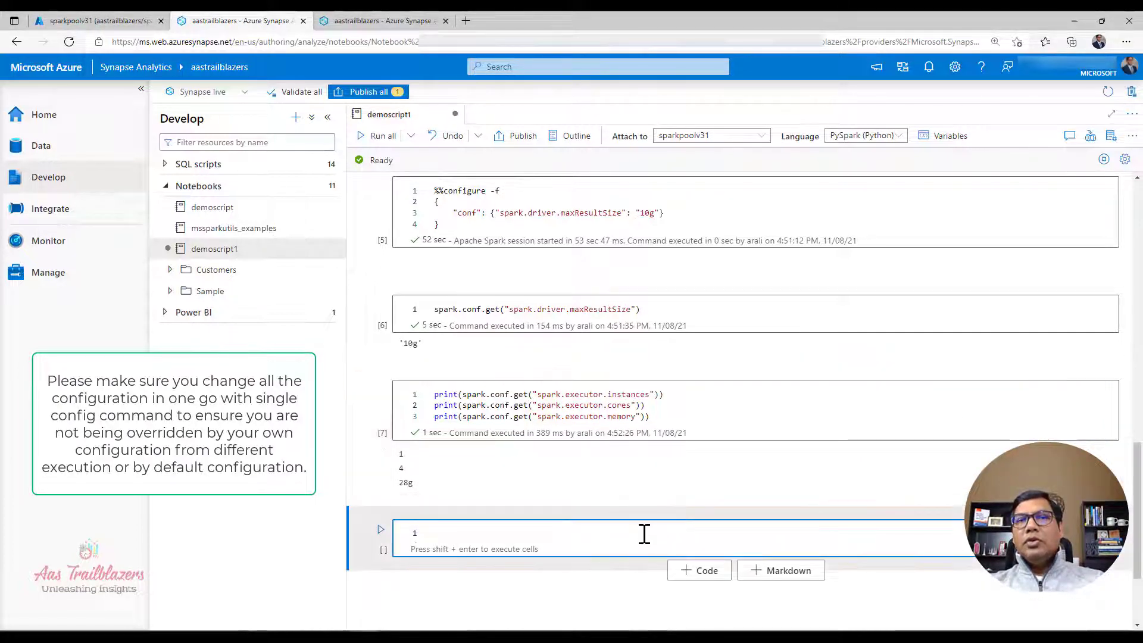
{"action": "type", "text": "%%configure -f {     \"numExecutors\": 4,     \"executorCores\": 4,     \"executorMemory\": \"28g\" }"}
{"action": "scroll", "coordinate": [679, 539], "scroll_direction": "down", "scroll_amount": 3}
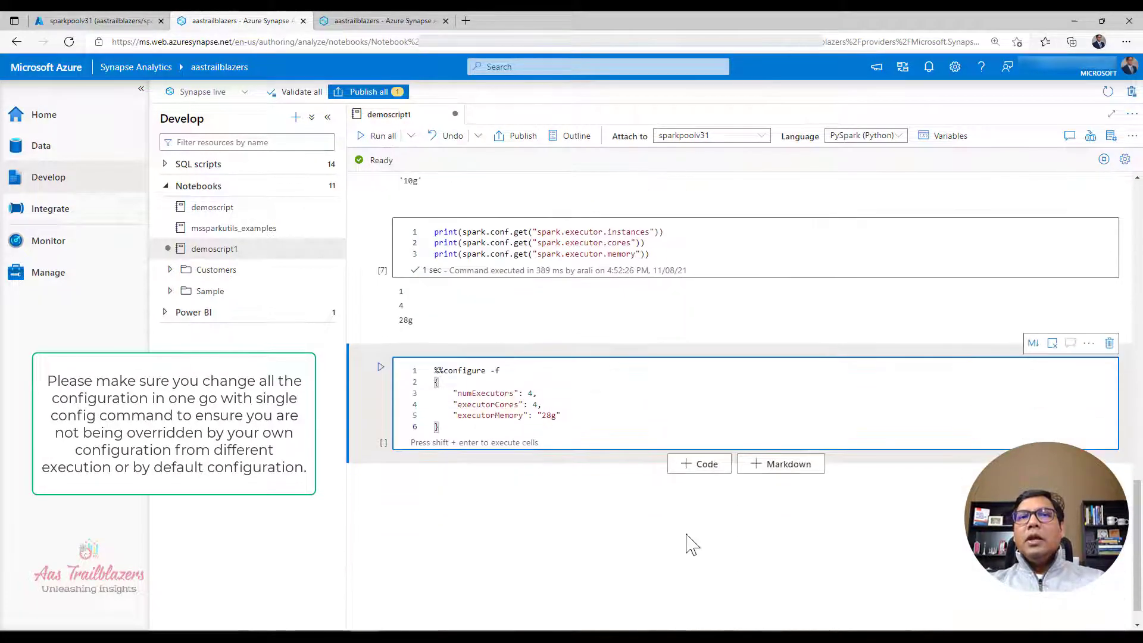
{"action": "double_click", "coordinate": [488, 394]}
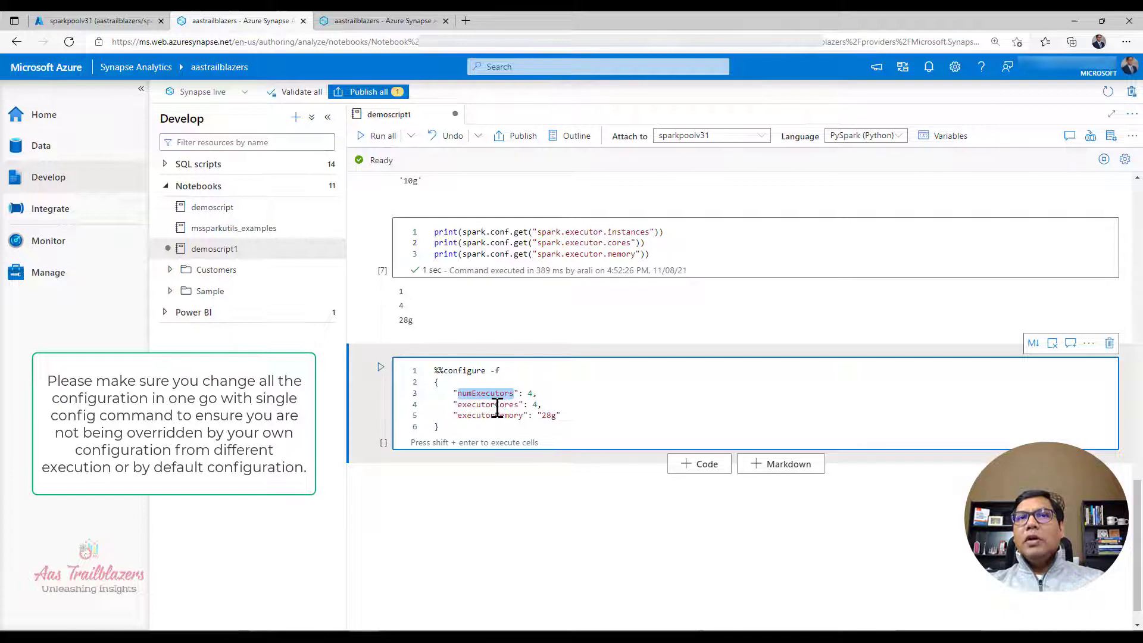
{"action": "left_click", "coordinate": [498, 409]}
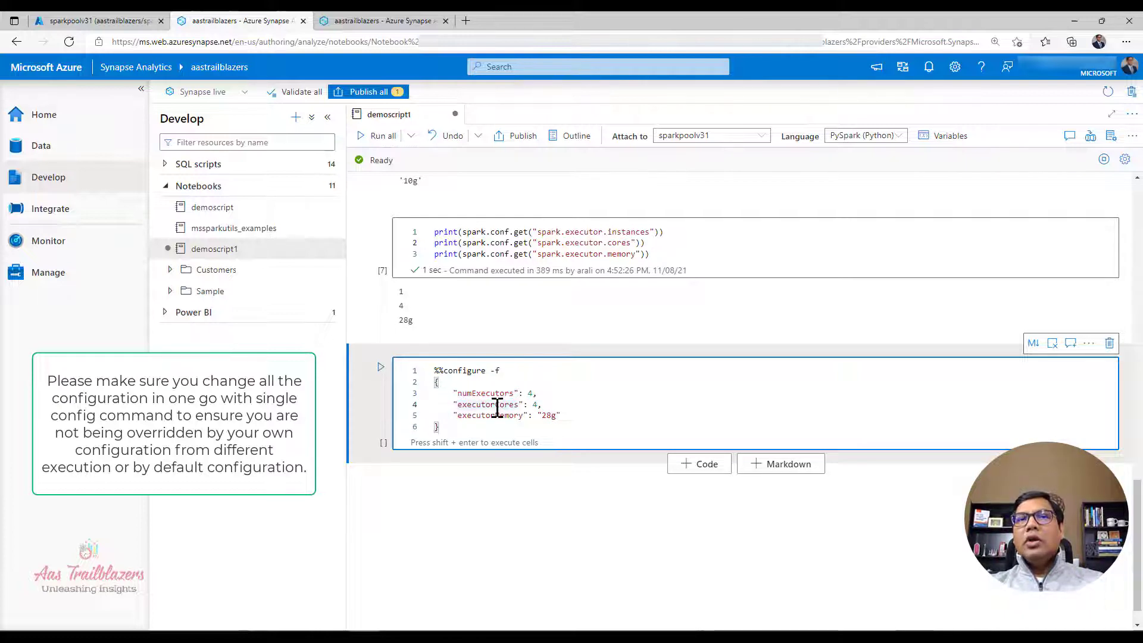
{"action": "left_click", "coordinate": [534, 405]}
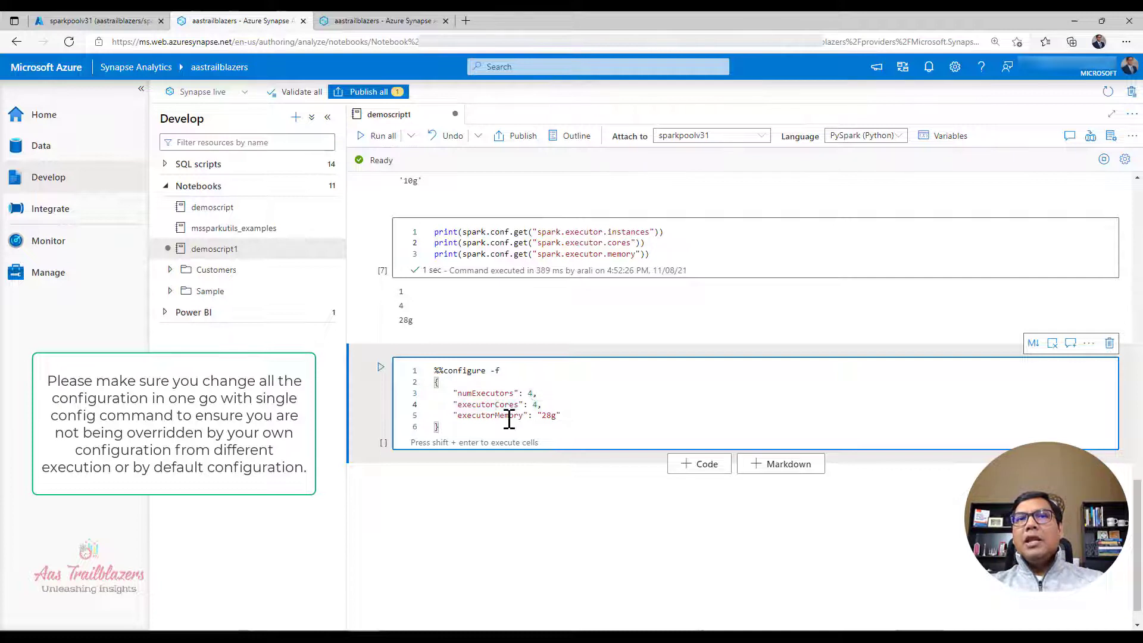
{"action": "double_click", "coordinate": [509, 416]}
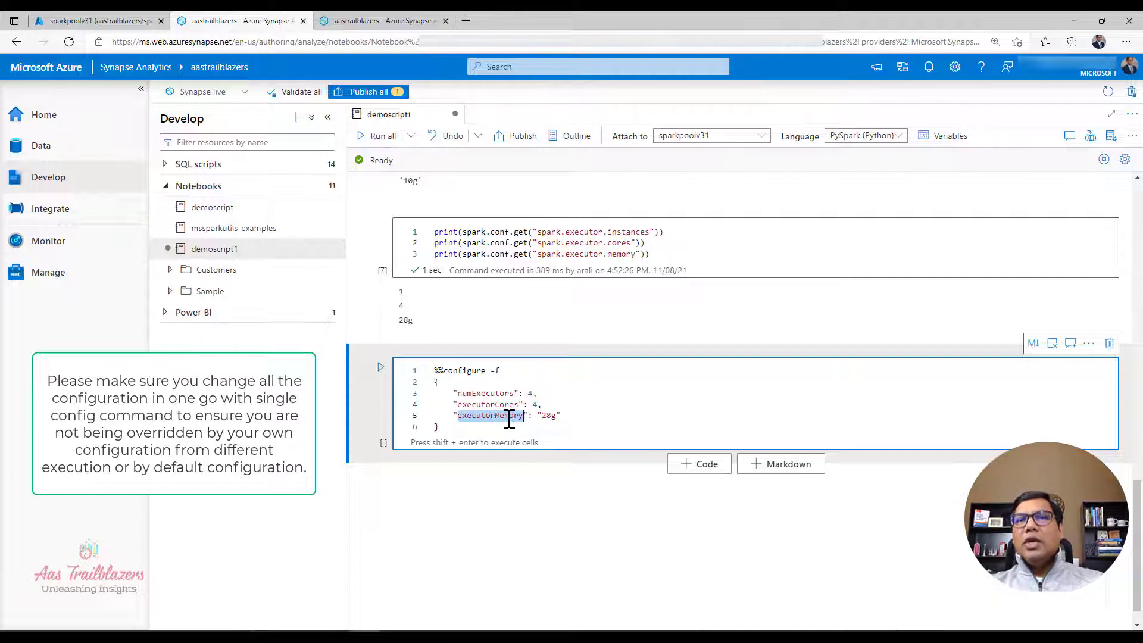
Step: Run the %%configure -f cell to restart the Spark session with the new executor count, cores and memory
{"action": "left_click_drag", "start_coordinate": [538, 406], "coordinate": [582, 416]}
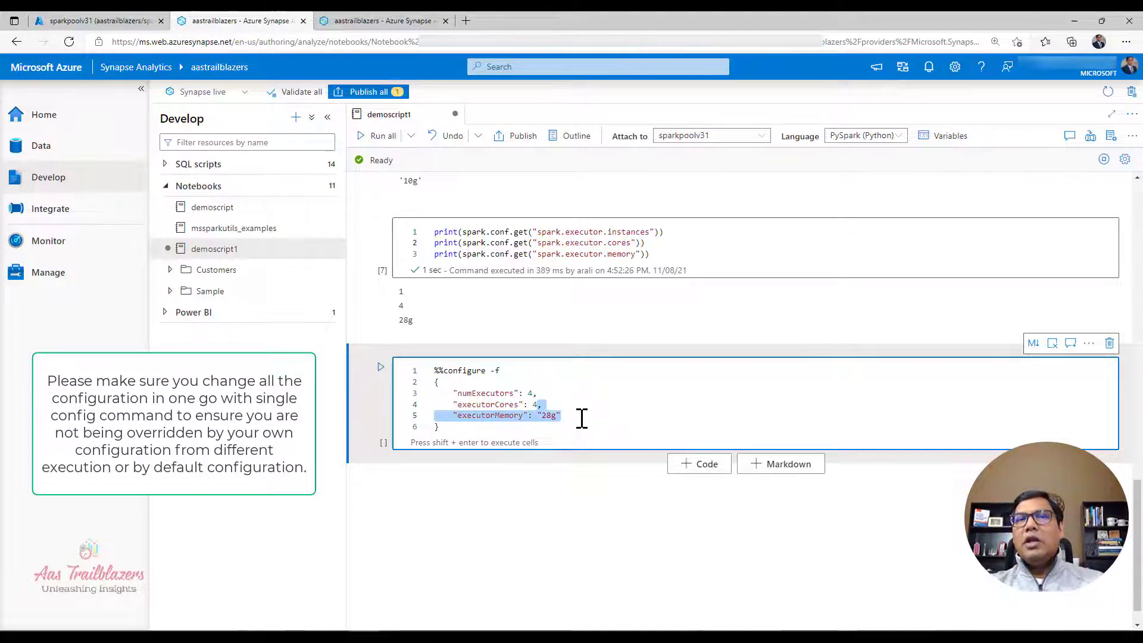
{"action": "key", "text": "Up"}
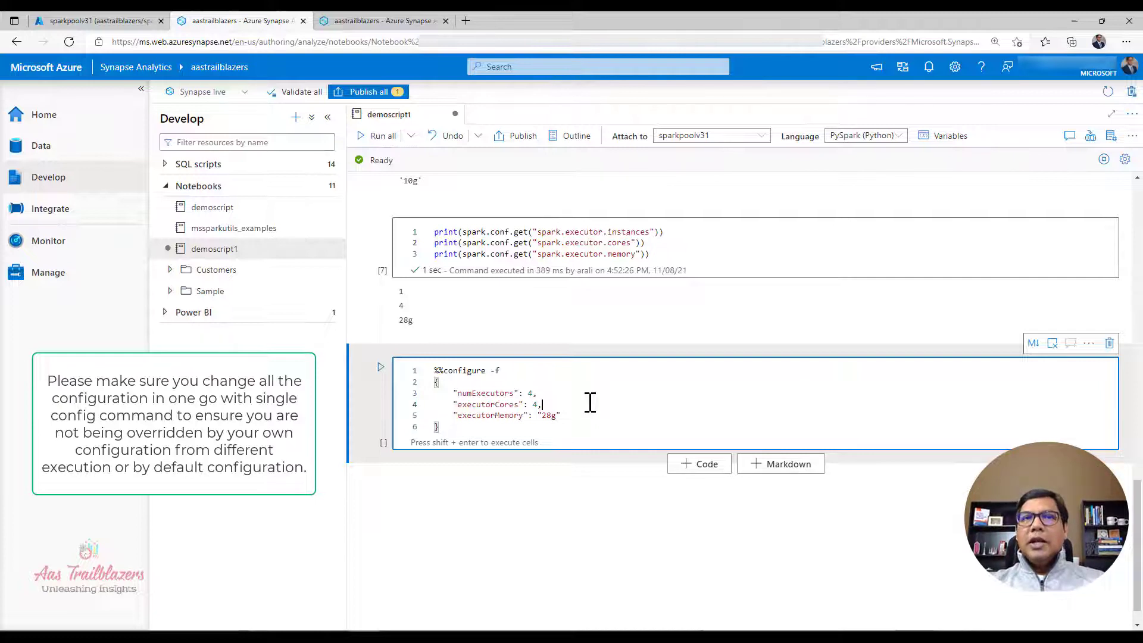
{"action": "key", "text": "shift+Return"}
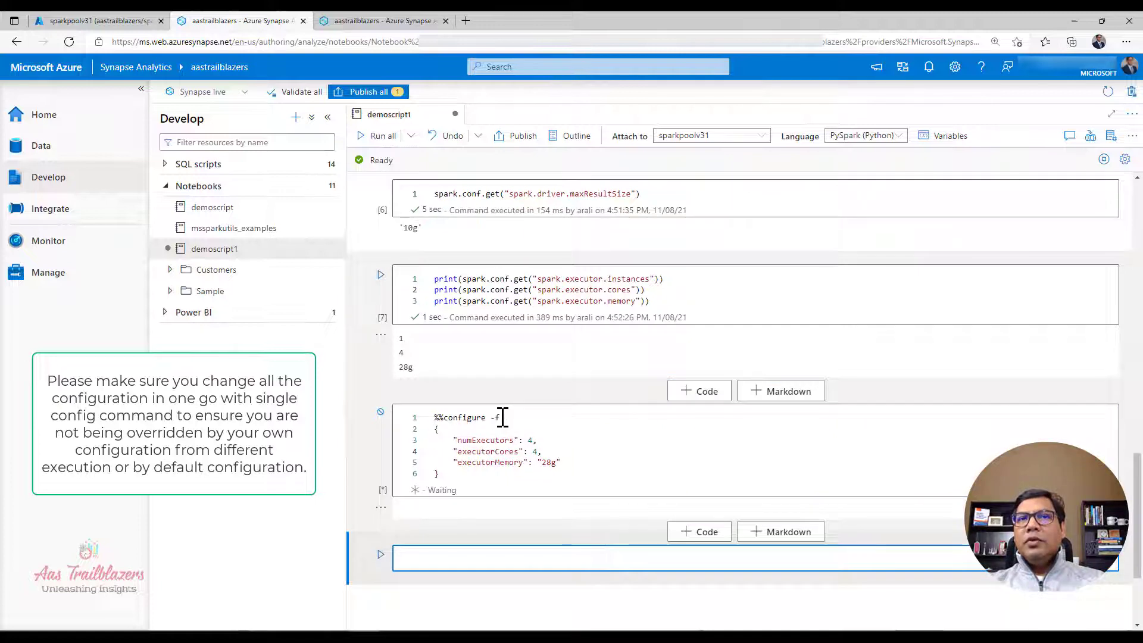
{"action": "left_click", "coordinate": [519, 427]}
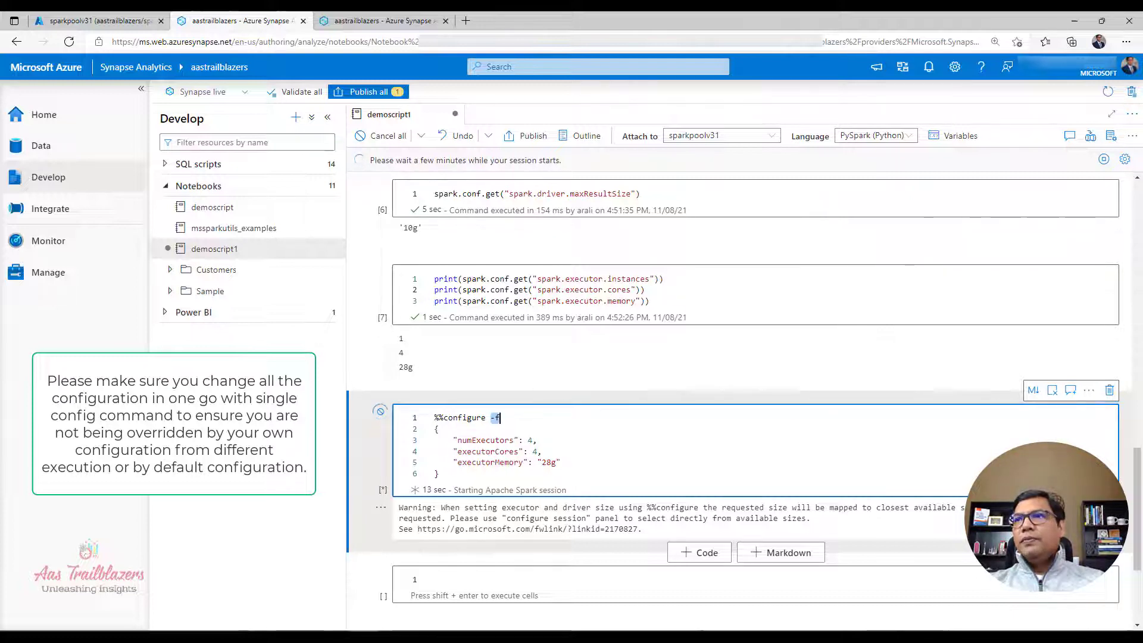
Step: Paste the three spark.conf.get print lines for executor instances, cores and memory into the new last cell and run it
{"action": "left_click", "coordinate": [461, 581]}
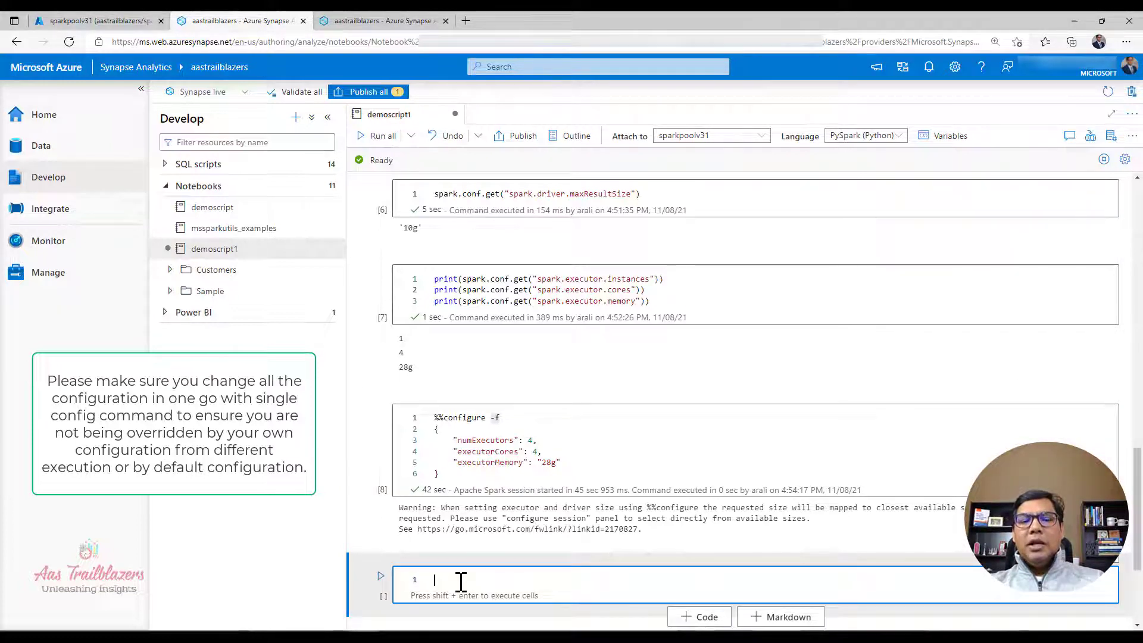
{"action": "type", "text": "print(spark.conf.get(\"spark.executor.instances\")) print(spark.conf.get(\"spark.executor.cores\")) print(spark.conf.get(\"spark.executor.memory\"))"}
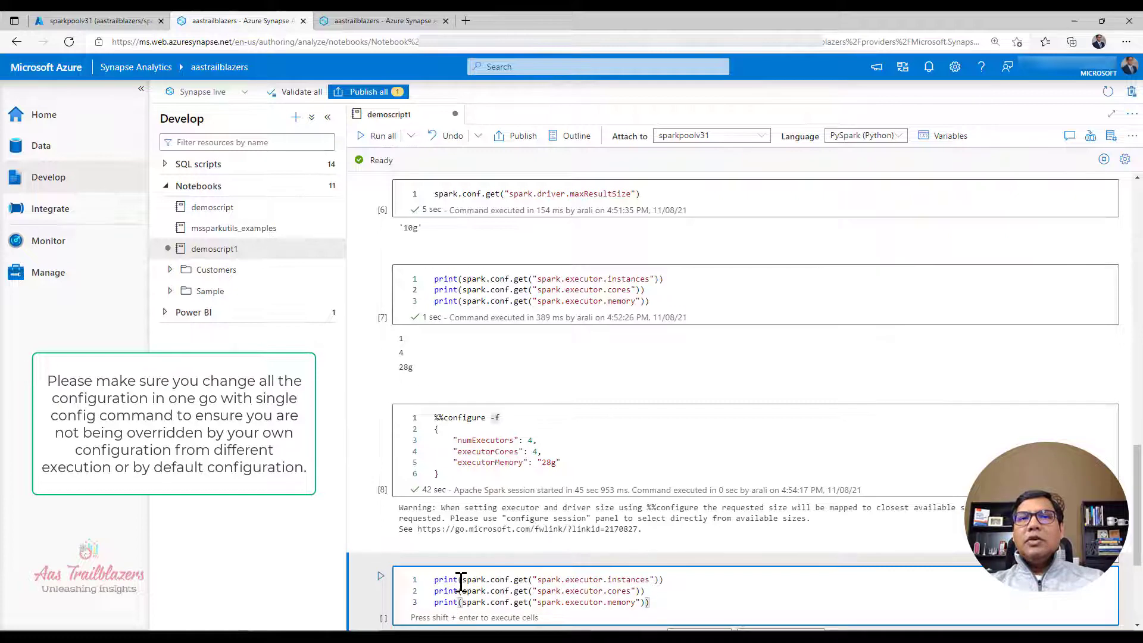
{"action": "scroll", "coordinate": [543, 569], "scroll_direction": "down", "scroll_amount": 3}
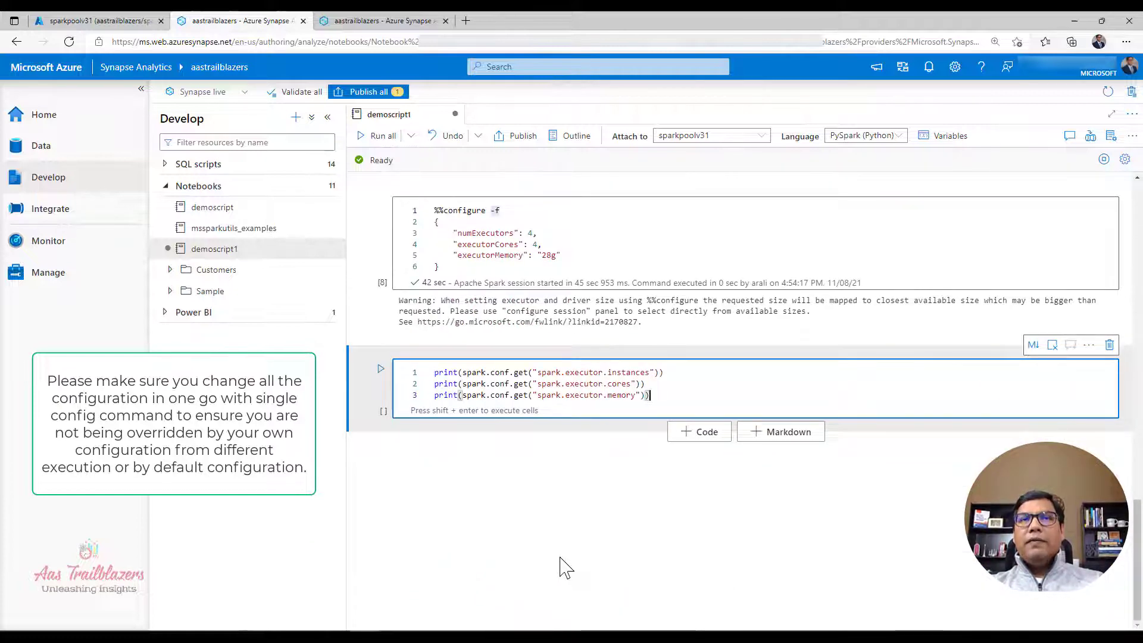
{"action": "key", "text": "shift+Return"}
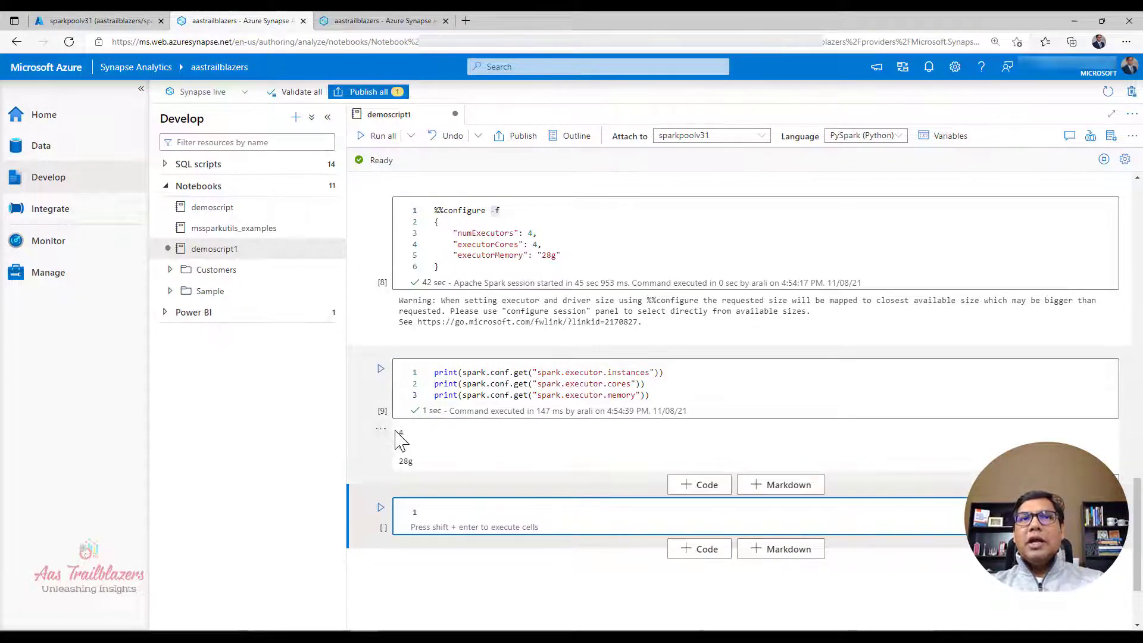
{"action": "left_click", "coordinate": [402, 461]}
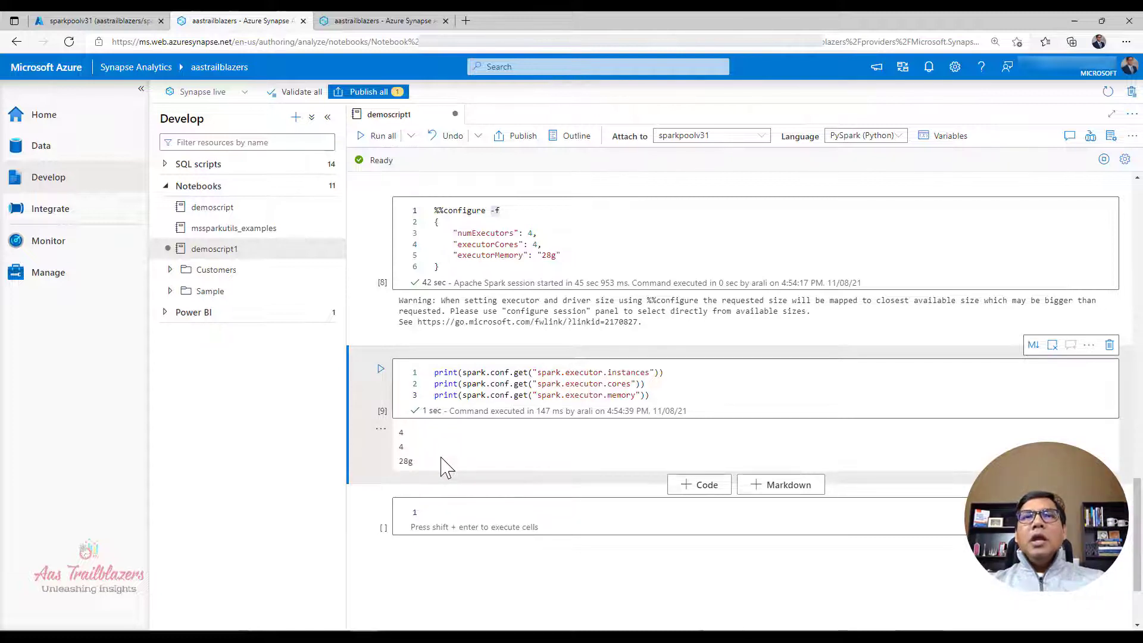
{"action": "left_click", "coordinate": [503, 396]}
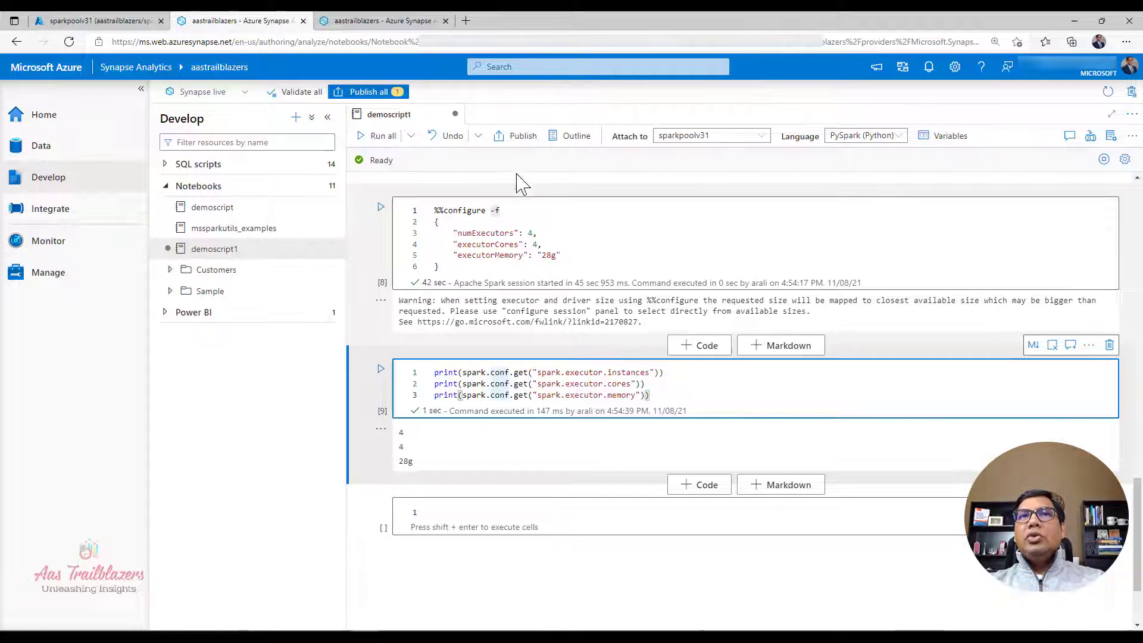
Step: Publish the demoscript1 notebook and check the workspace's code repository option without setting one up
{"action": "left_click", "coordinate": [507, 141]}
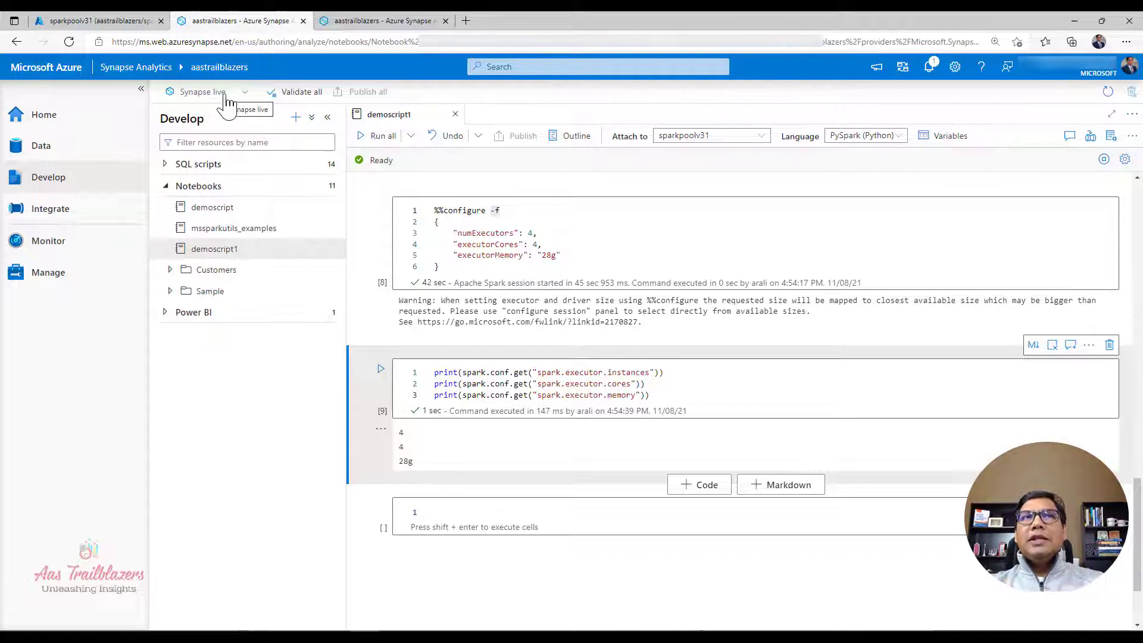
{"action": "left_click", "coordinate": [237, 93]}
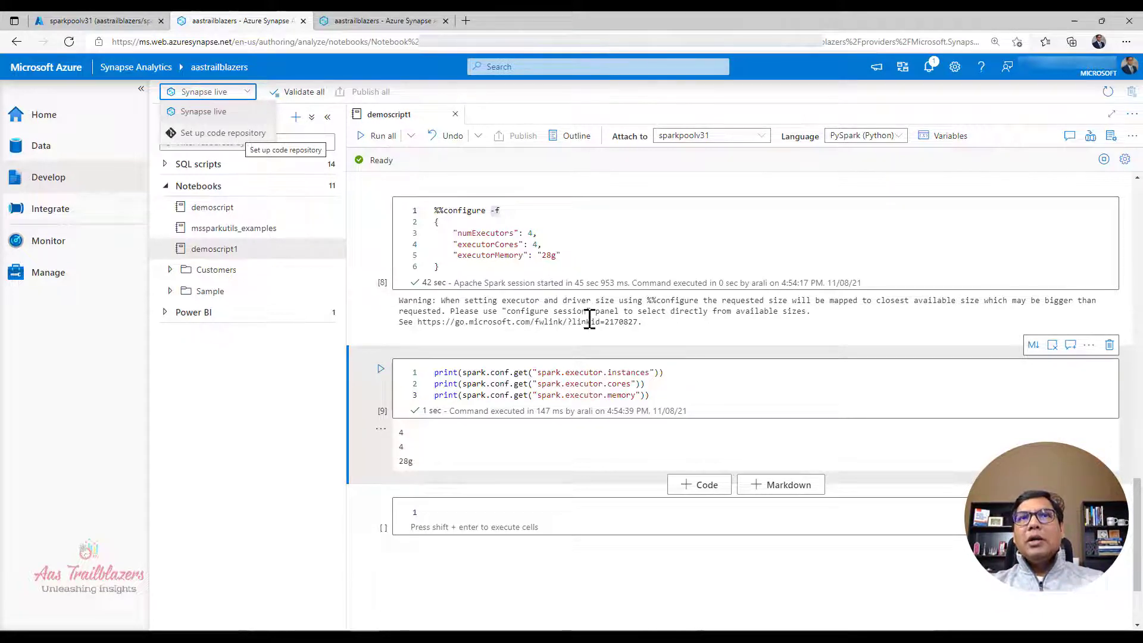
{"action": "left_click", "coordinate": [722, 393]}
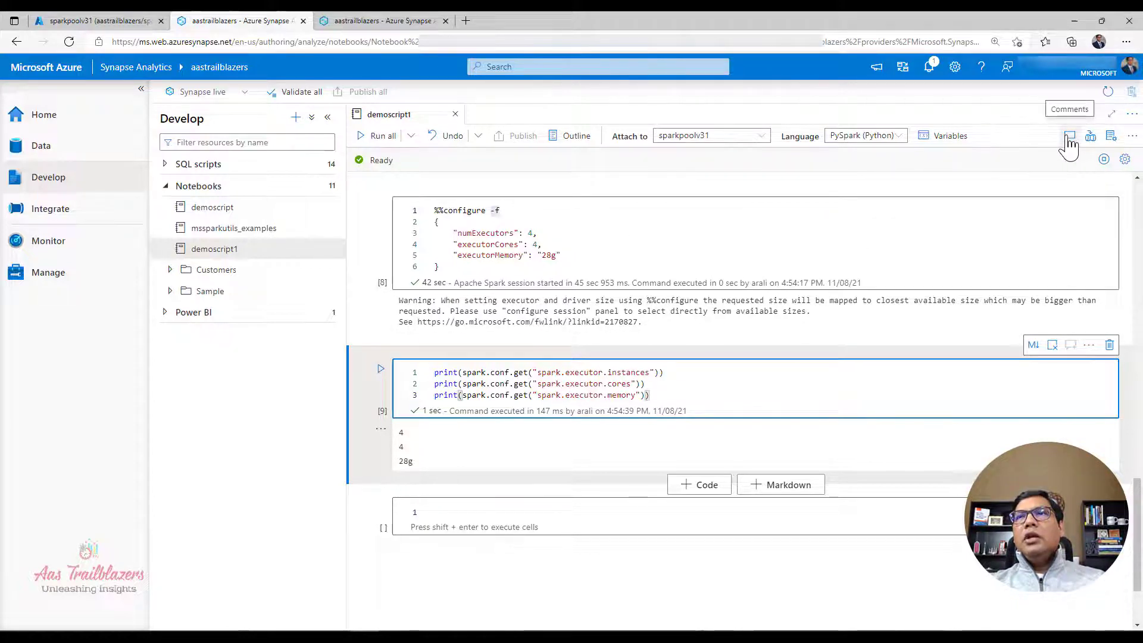
{"action": "left_click", "coordinate": [869, 229]}
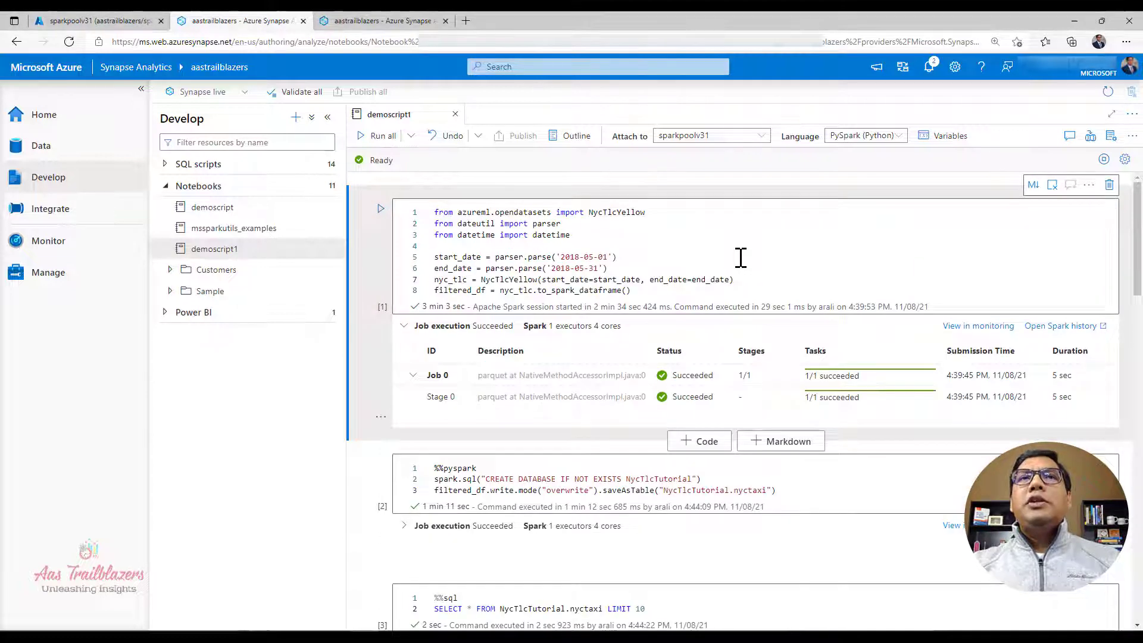
Step: Post the comment "Review completed" on all code in the notebook's first cell, then publish the notebook and close the comments
{"action": "left_click", "coordinate": [740, 257]}
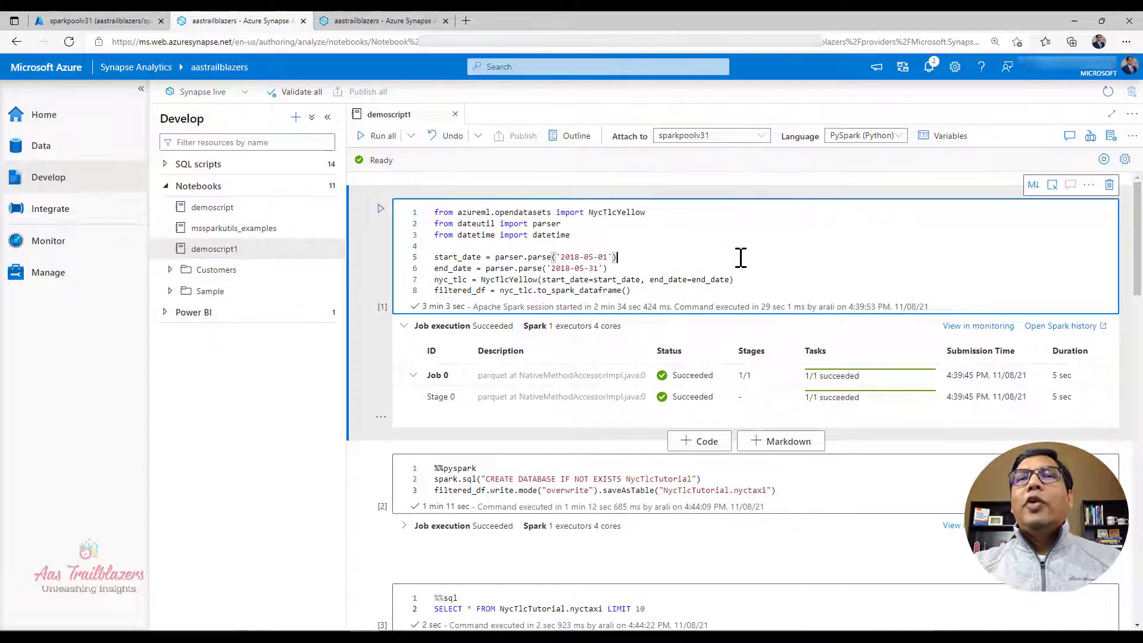
{"action": "left_click_drag", "start_coordinate": [659, 291], "coordinate": [395, 212]}
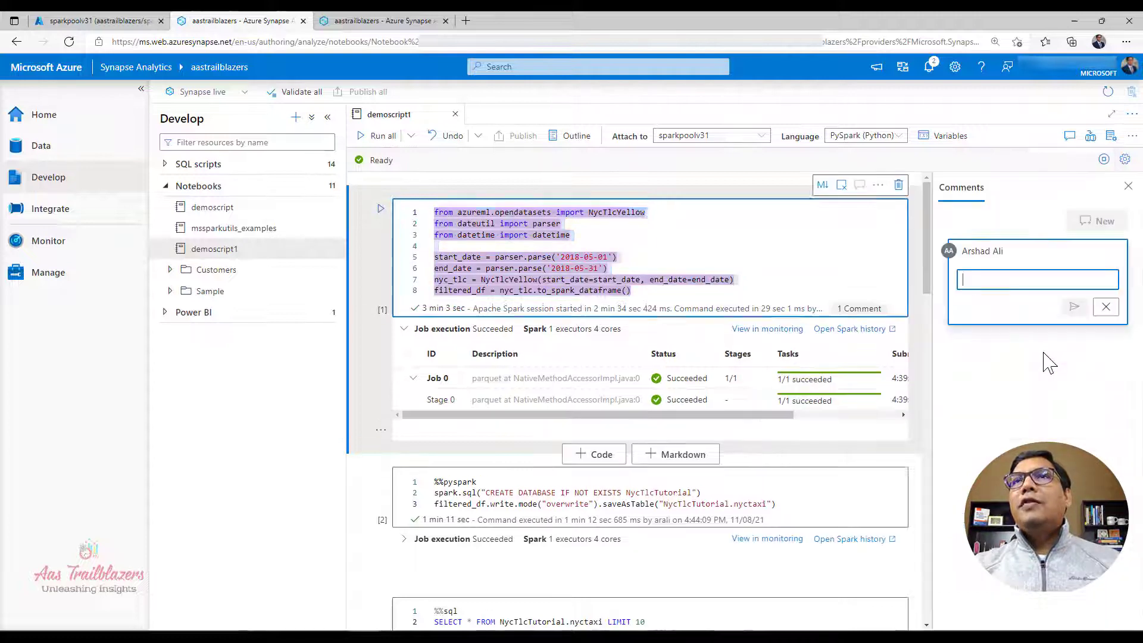
{"action": "type", "text": "Revie"}
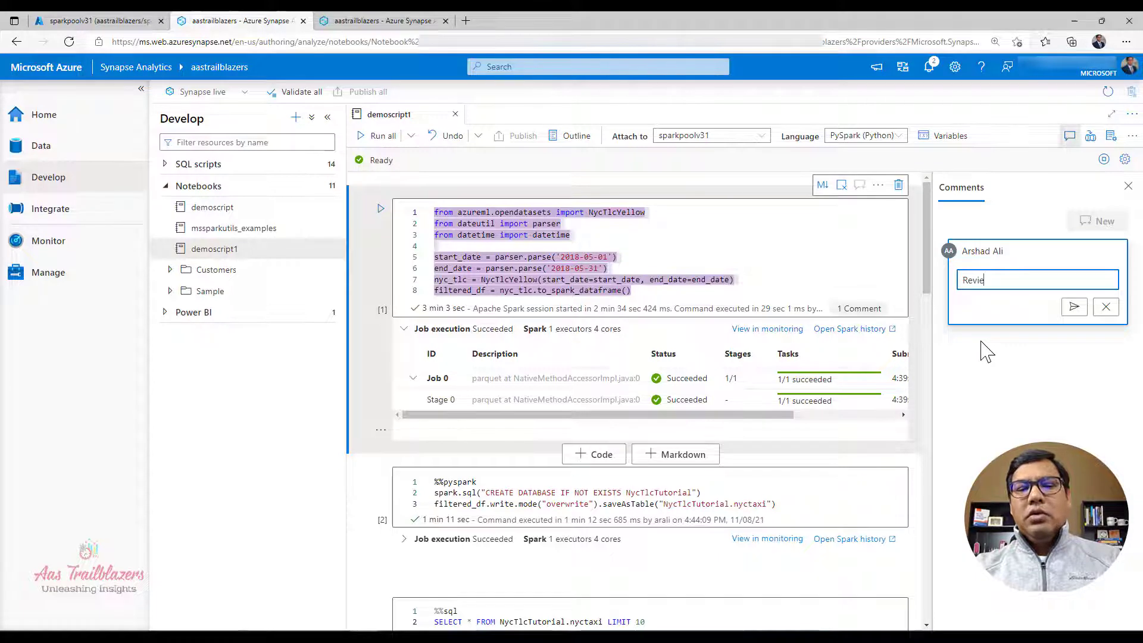
{"action": "type", "text": "w completed"}
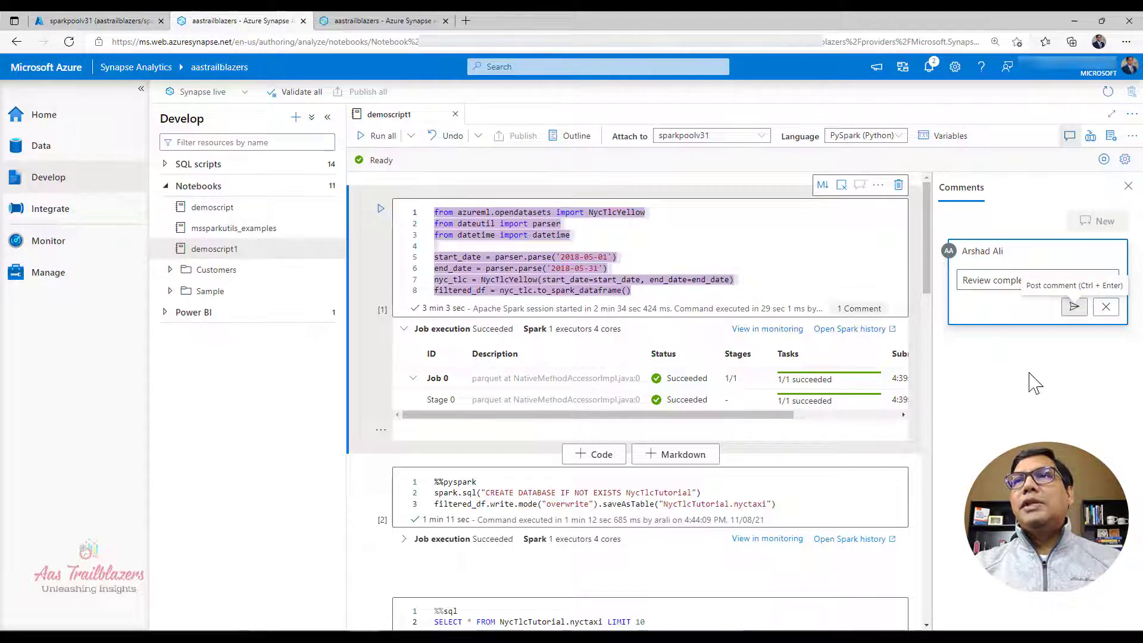
{"action": "key", "text": "ctrl+Return"}
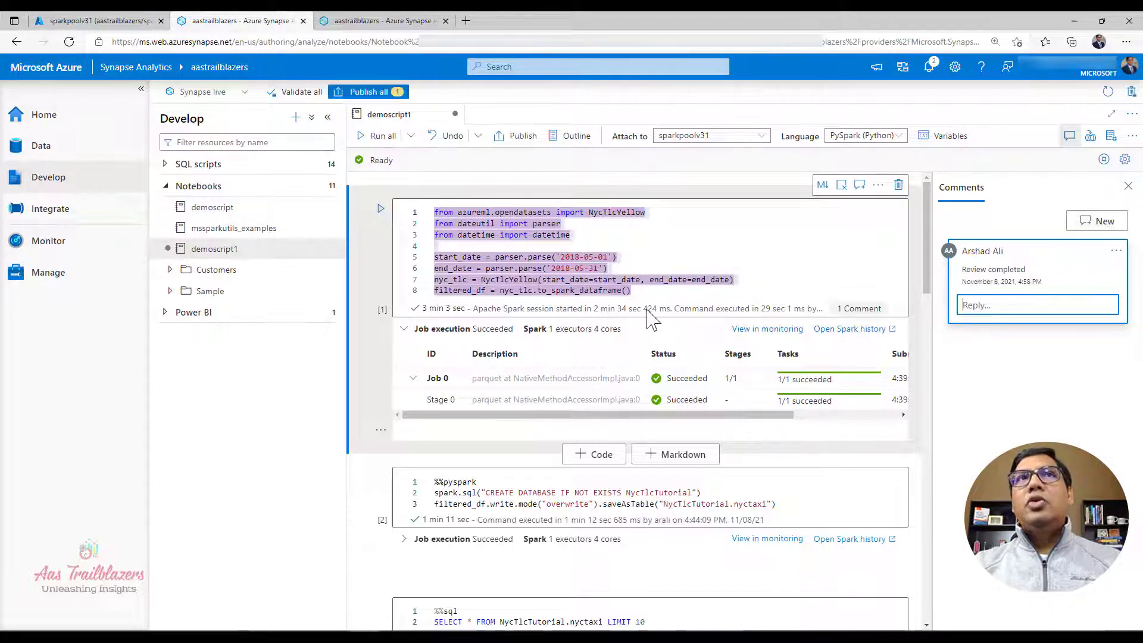
{"action": "left_click", "coordinate": [522, 142]}
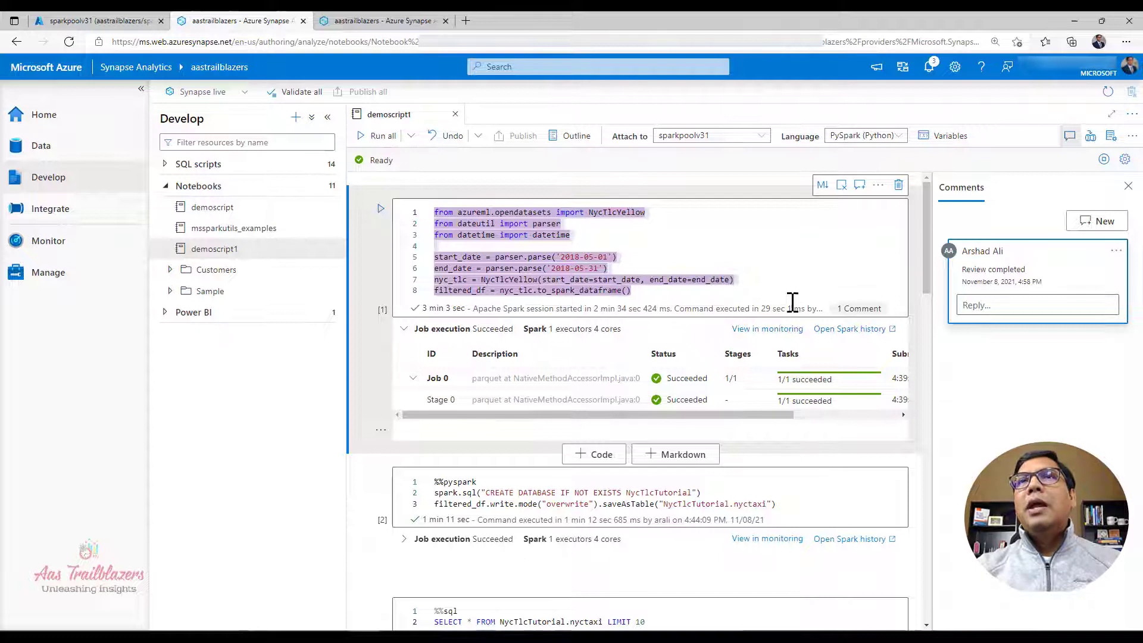
{"action": "left_click", "coordinate": [1128, 186]}
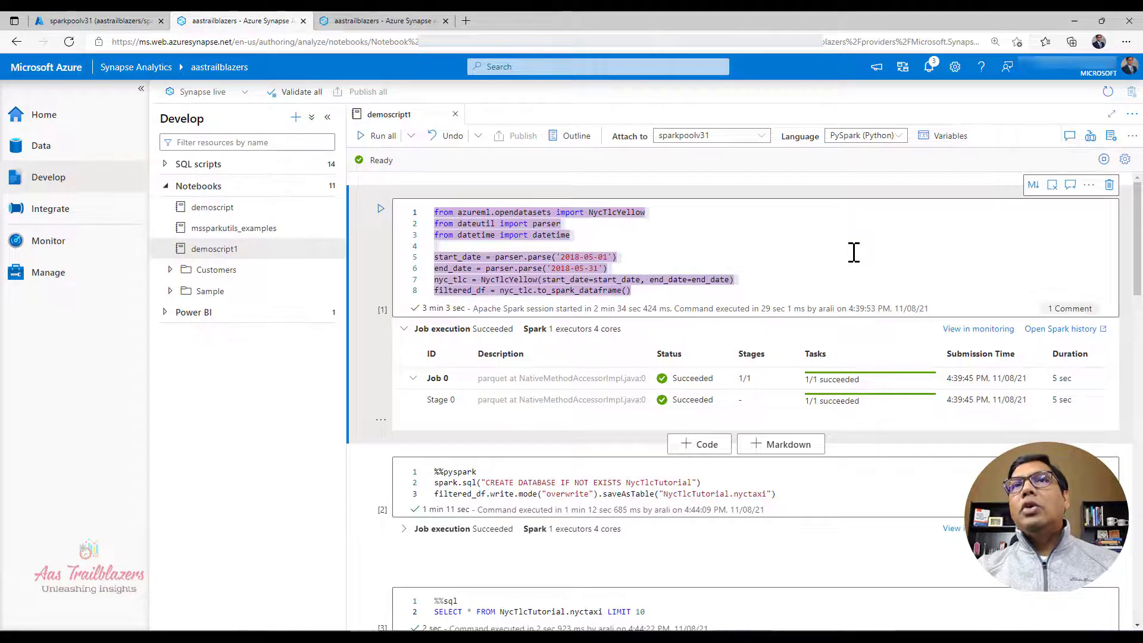
{"action": "left_click", "coordinate": [853, 252]}
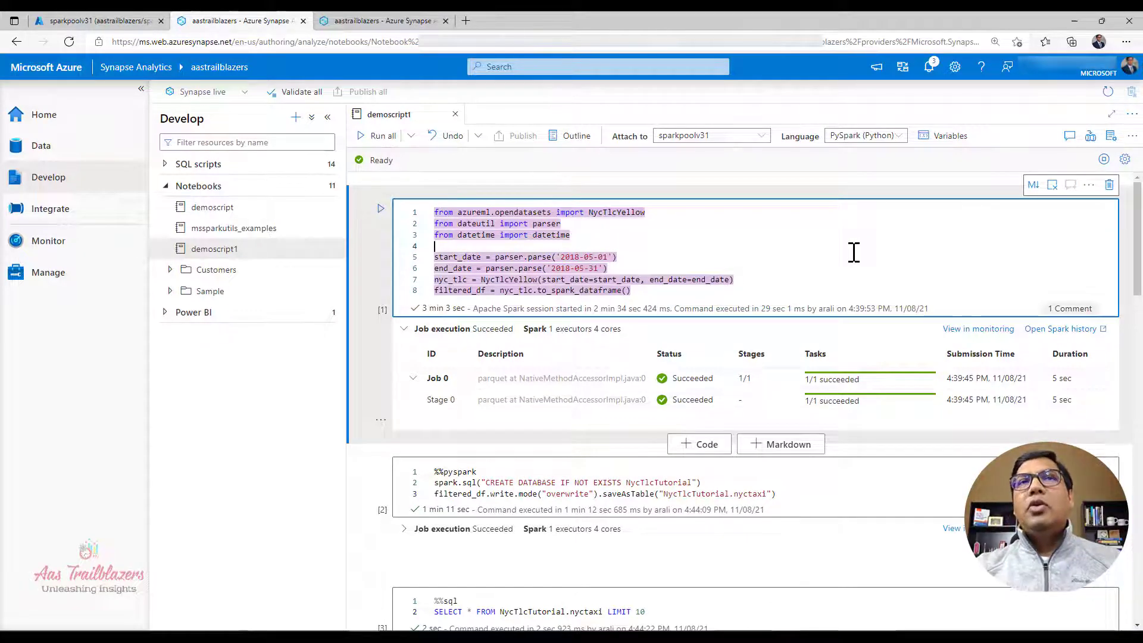
{"action": "left_click", "coordinate": [757, 241]}
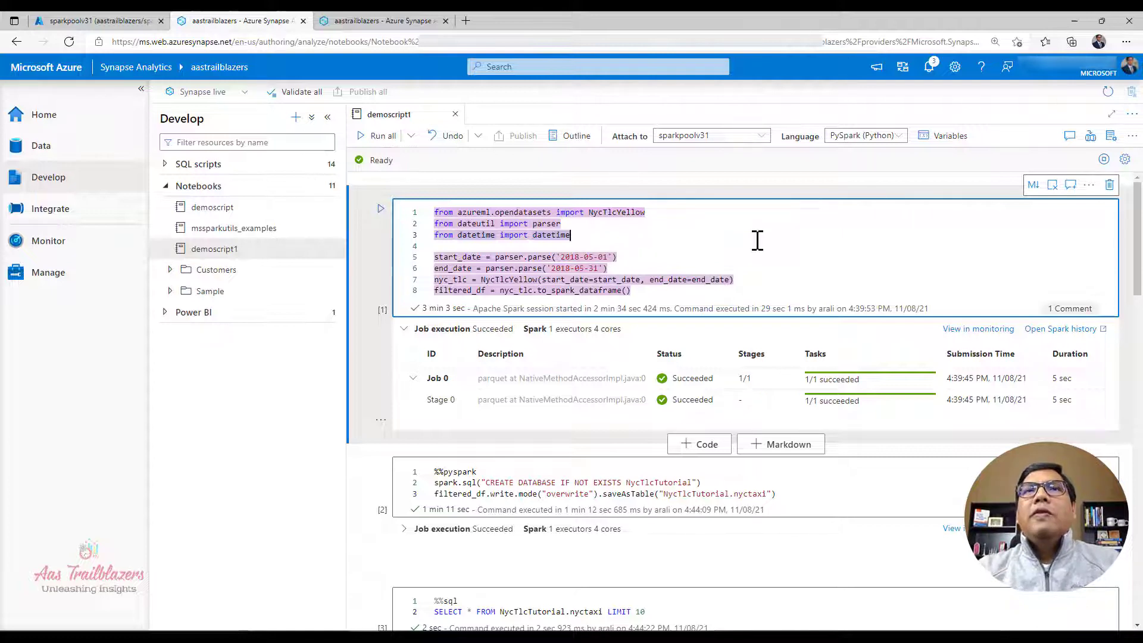
{"action": "left_click", "coordinate": [728, 254]}
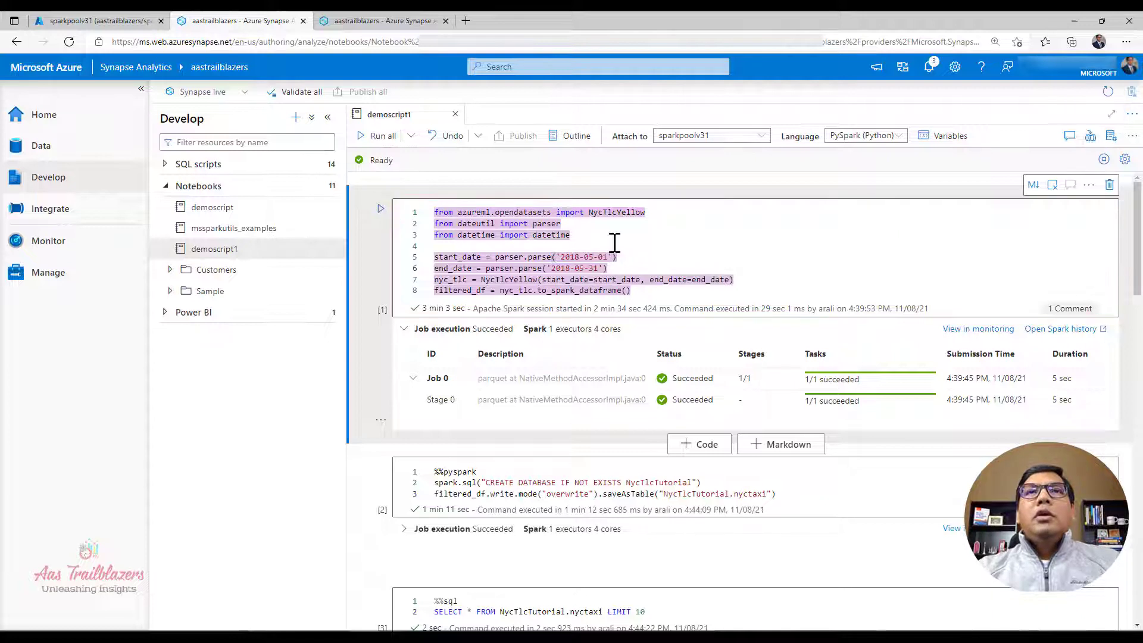
{"action": "left_click", "coordinate": [586, 243]}
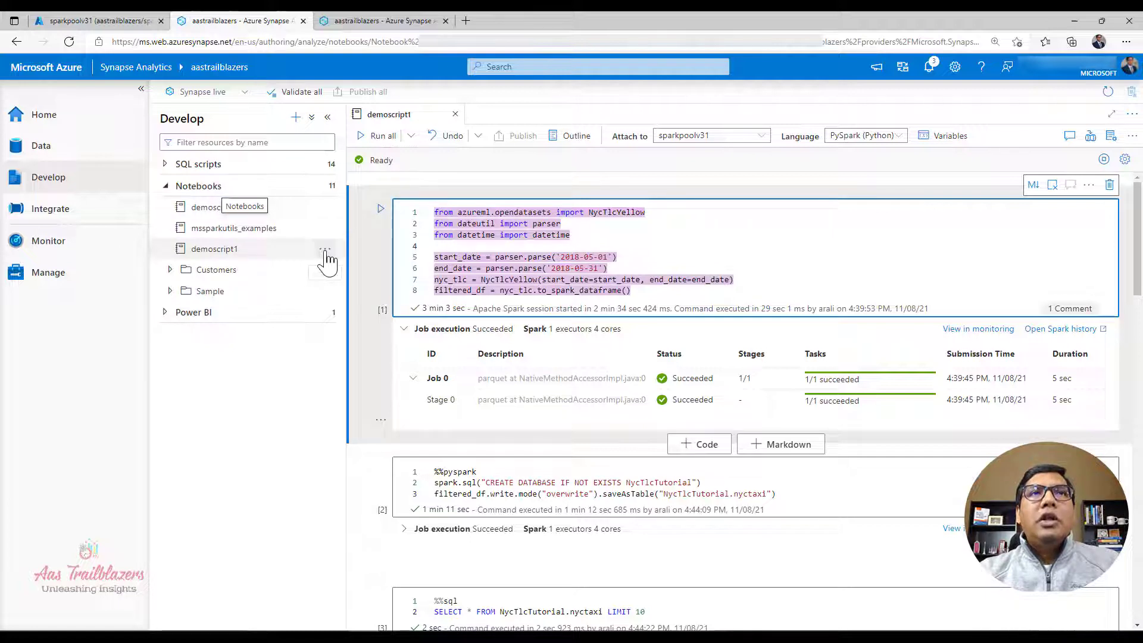
Step: Look over the actions available for the demoscript1 notebook, including Export, without applying any of them
{"action": "left_click", "coordinate": [325, 250]}
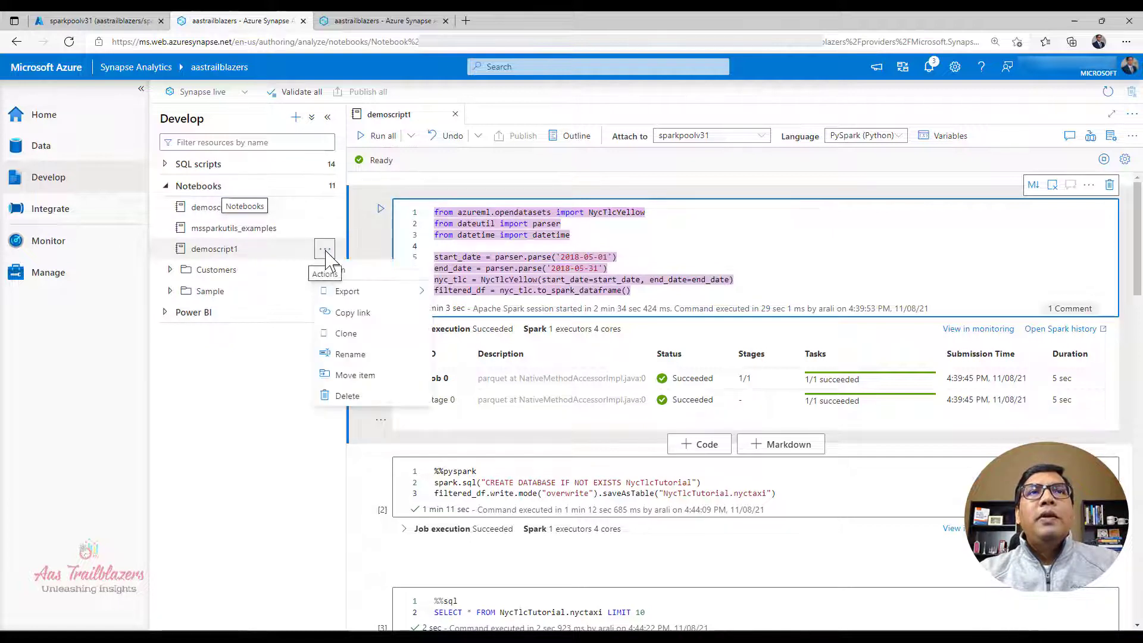
{"action": "left_click", "coordinate": [341, 295]}
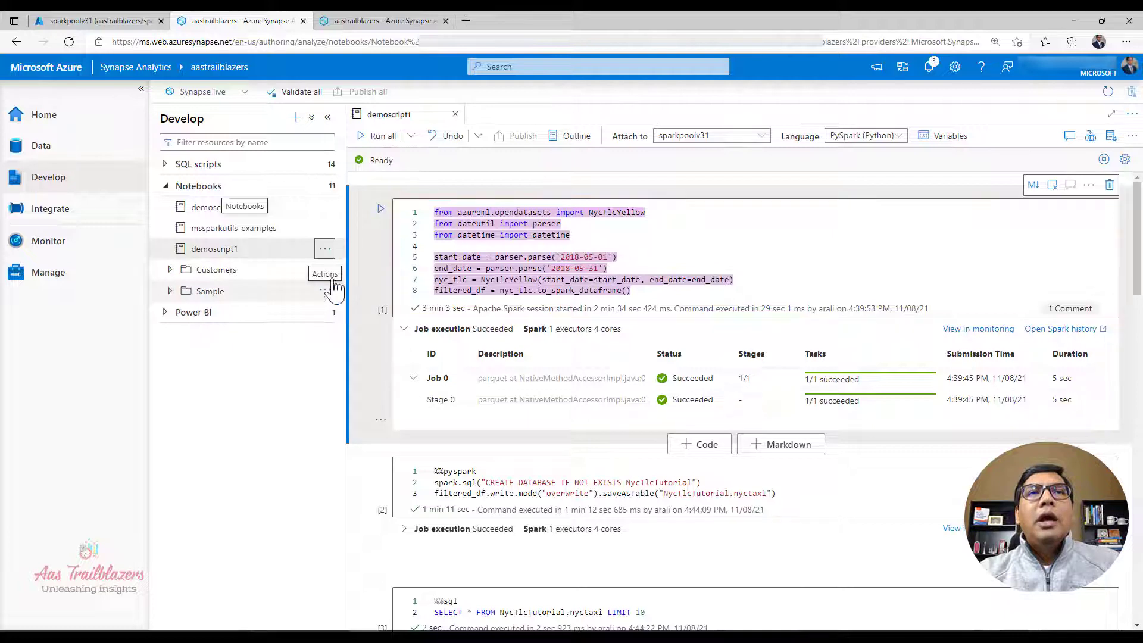
{"action": "left_click", "coordinate": [325, 252]}
{"action": "mouse_move", "coordinate": [344, 298]}
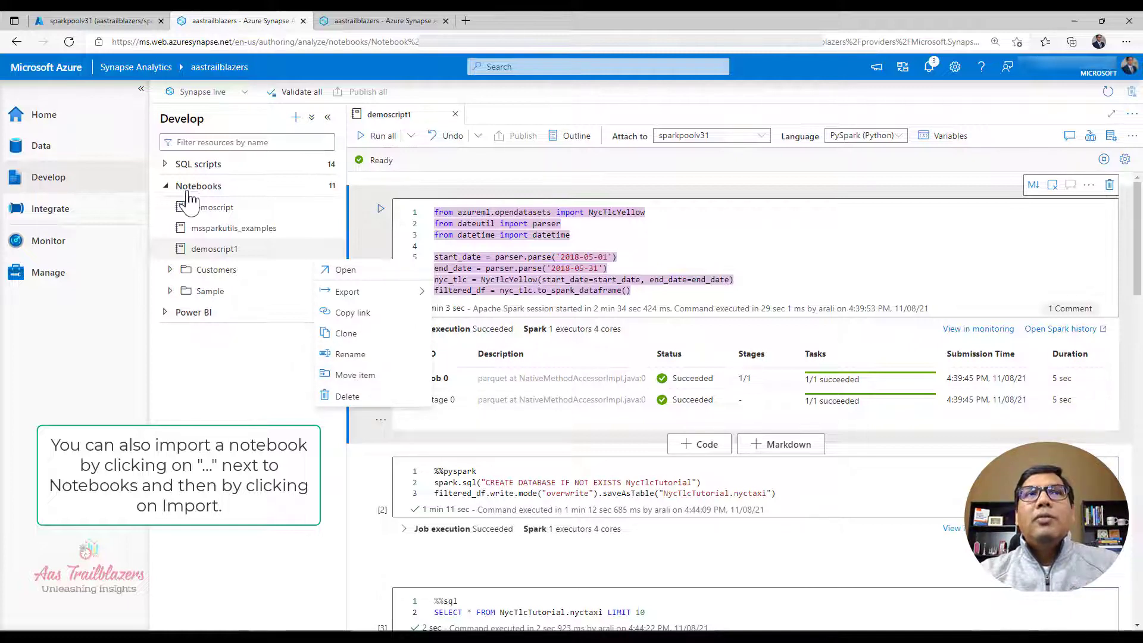
{"action": "left_click", "coordinate": [194, 227]}
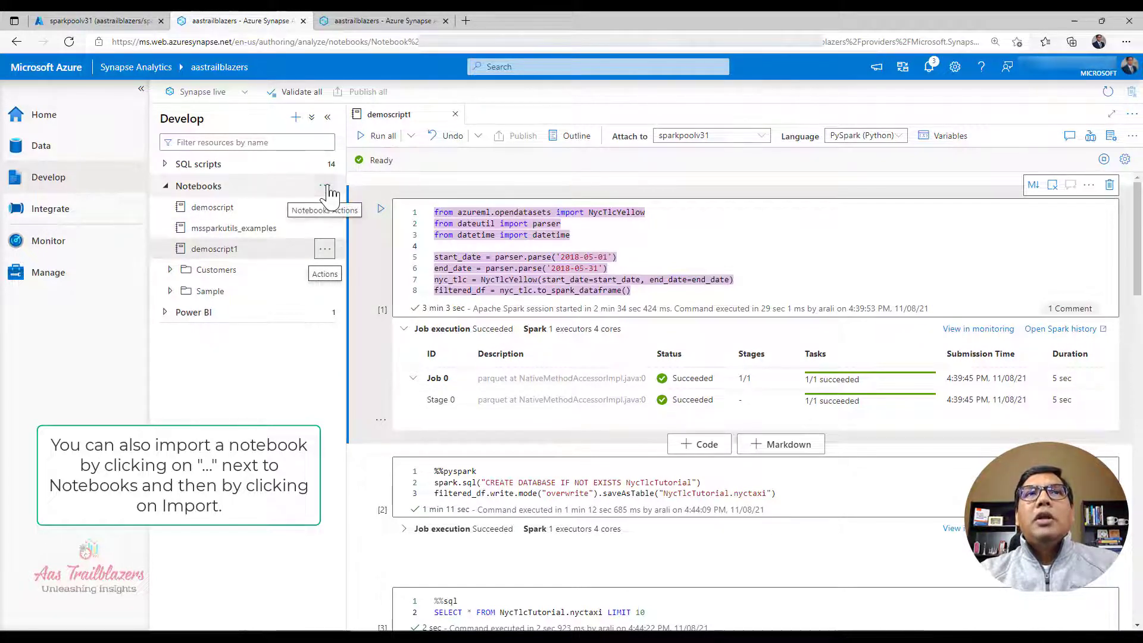
Step: Create a folder named examples under Notebooks and expand it
{"action": "left_click", "coordinate": [327, 188]}
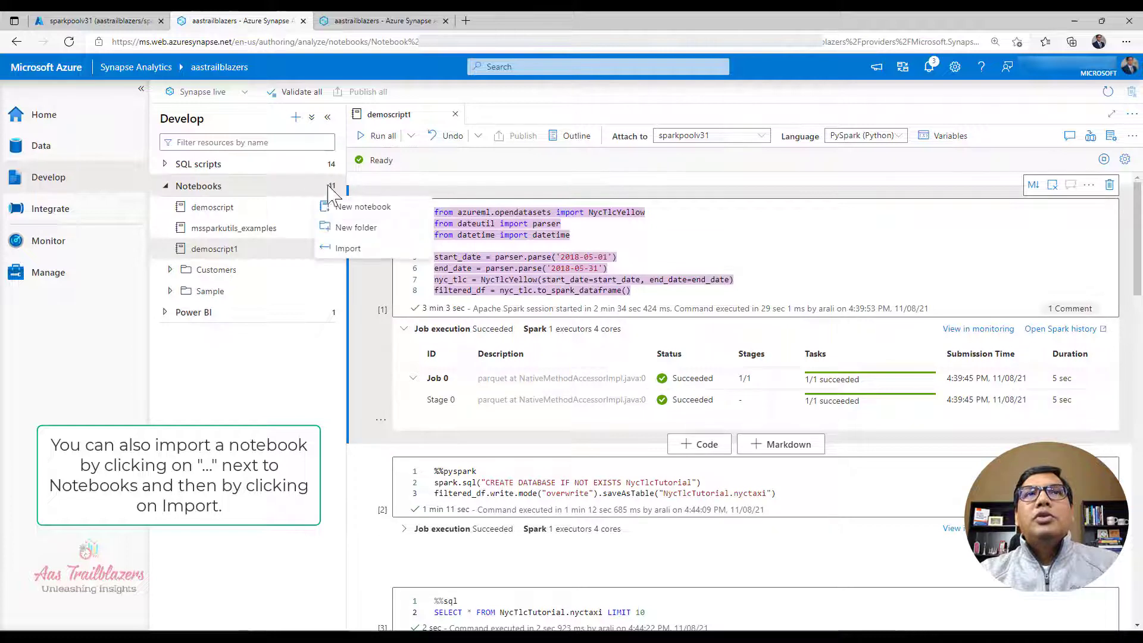
{"action": "left_click", "coordinate": [356, 228]}
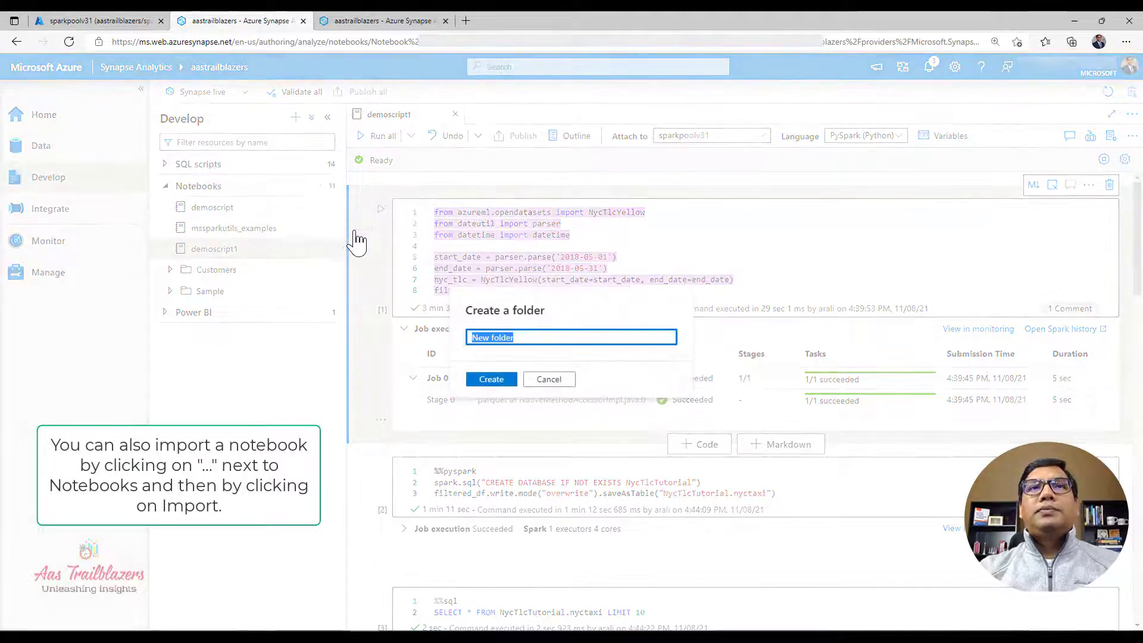
{"action": "type", "text": "exa"}
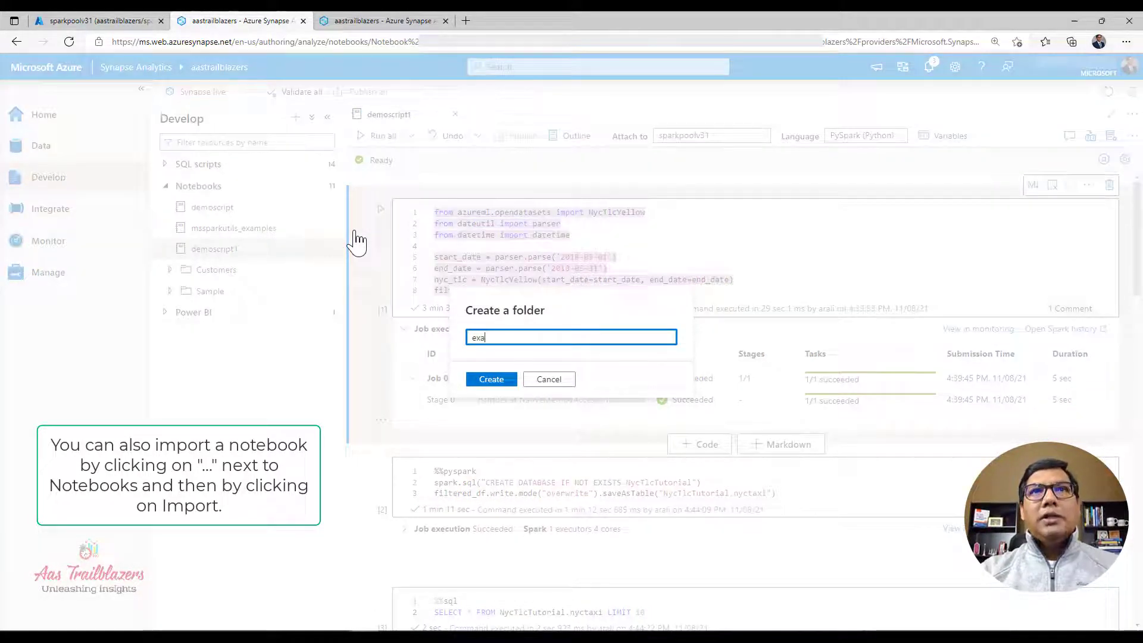
{"action": "type", "text": "mples"}
{"action": "key", "text": "Return"}
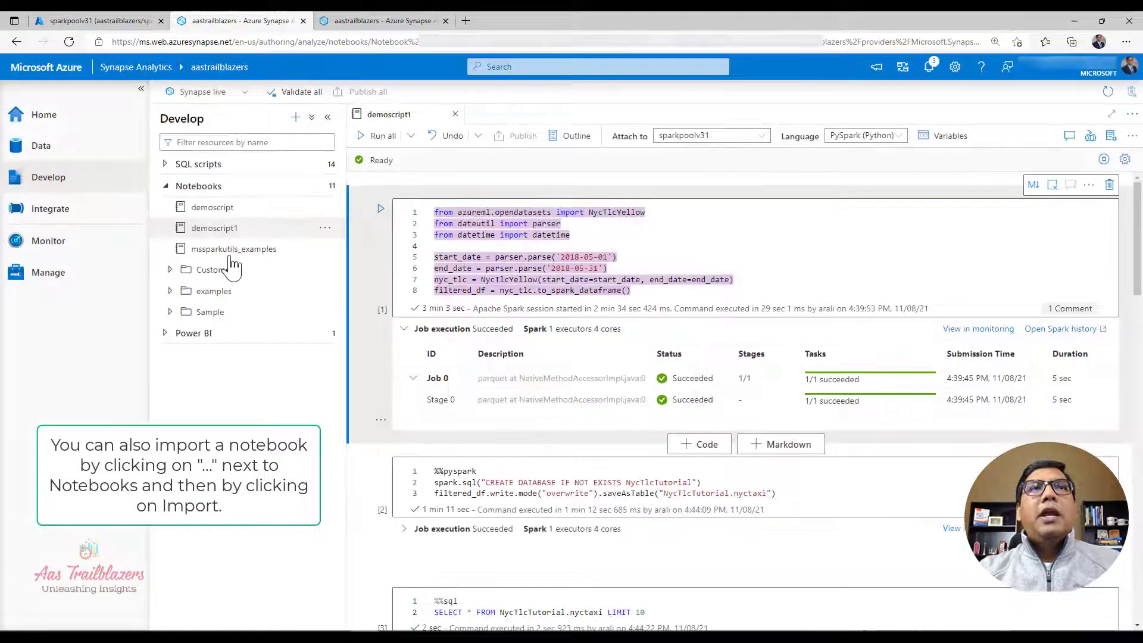
{"action": "left_click", "coordinate": [170, 291]}
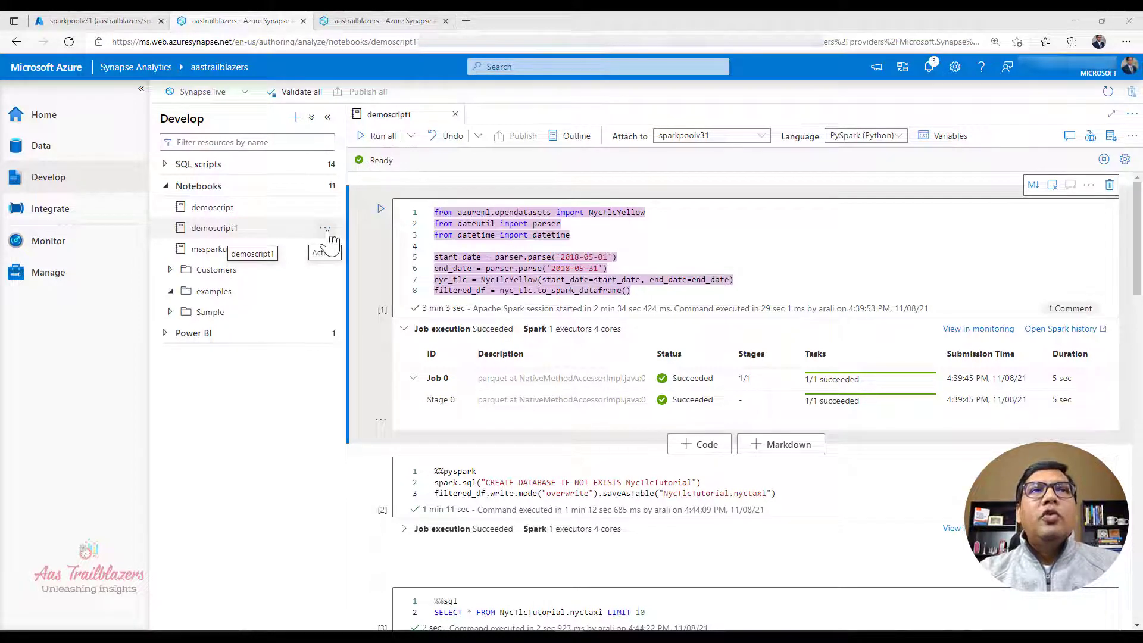
Step: Move the demoscript1 notebook into the examples folder and publish it
{"action": "left_click", "coordinate": [328, 232]}
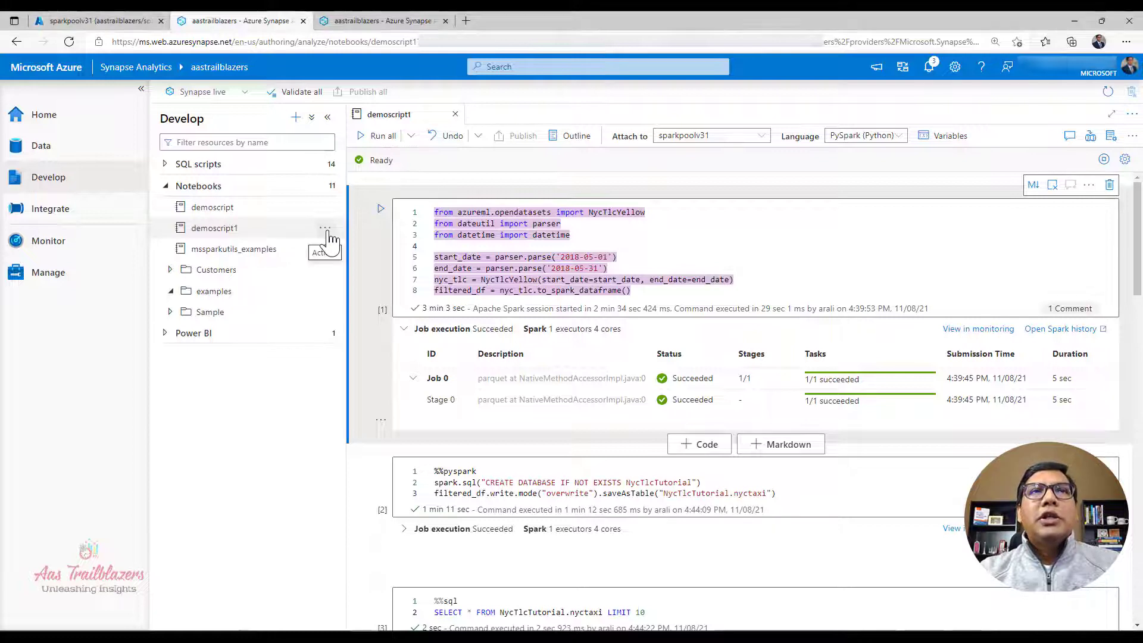
{"action": "left_click", "coordinate": [328, 232]}
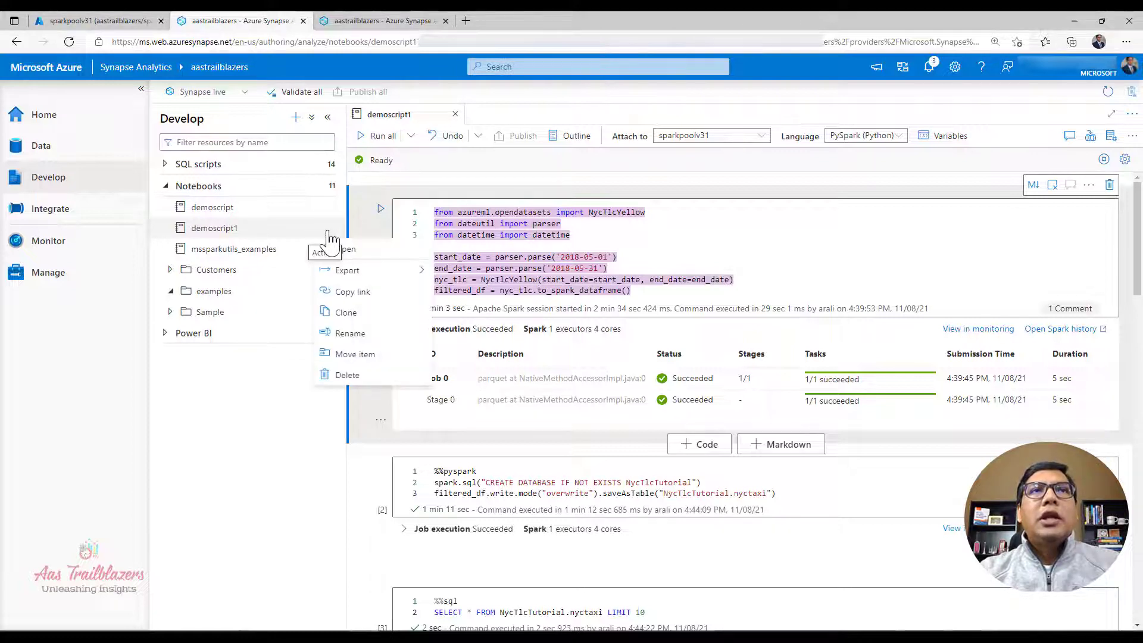
{"action": "left_click", "coordinate": [372, 354]}
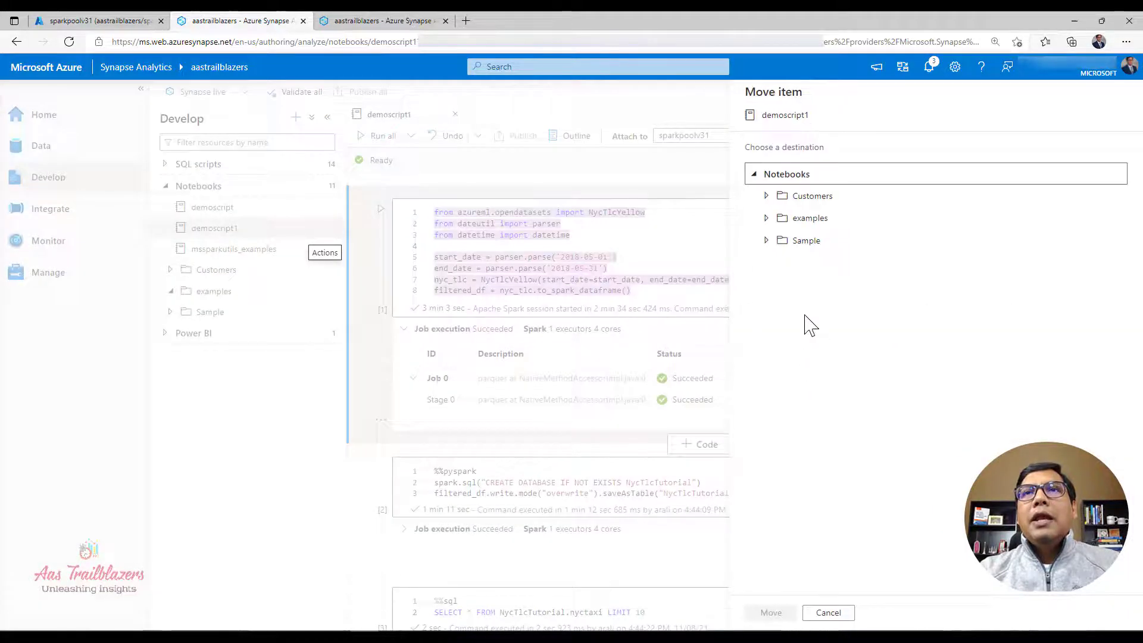
{"action": "left_click", "coordinate": [767, 219]}
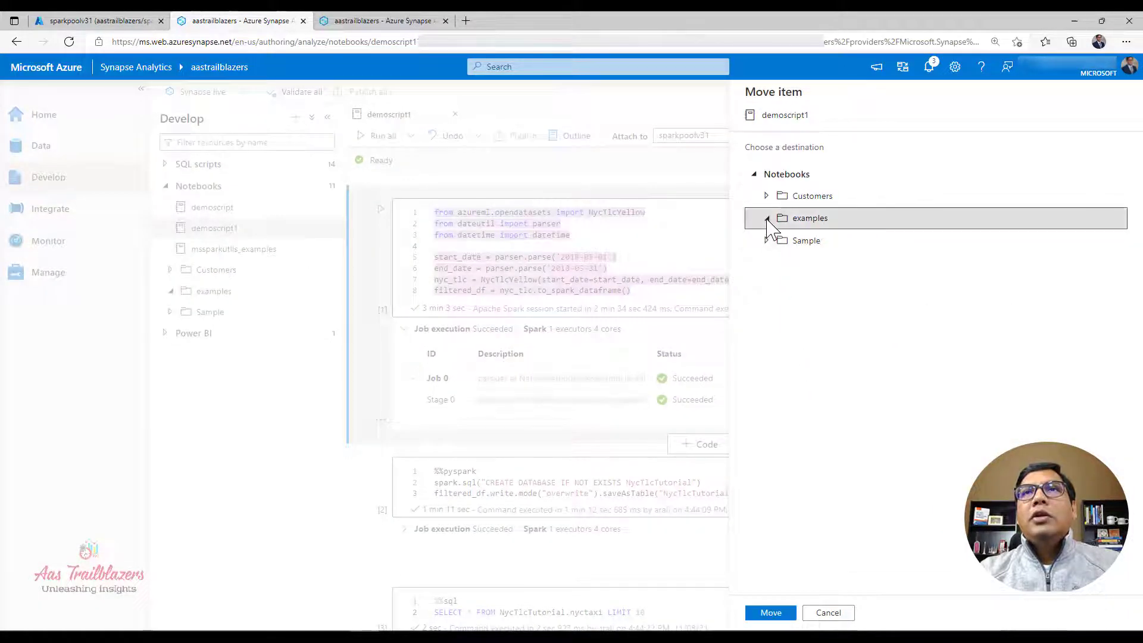
{"action": "left_click", "coordinate": [774, 619]}
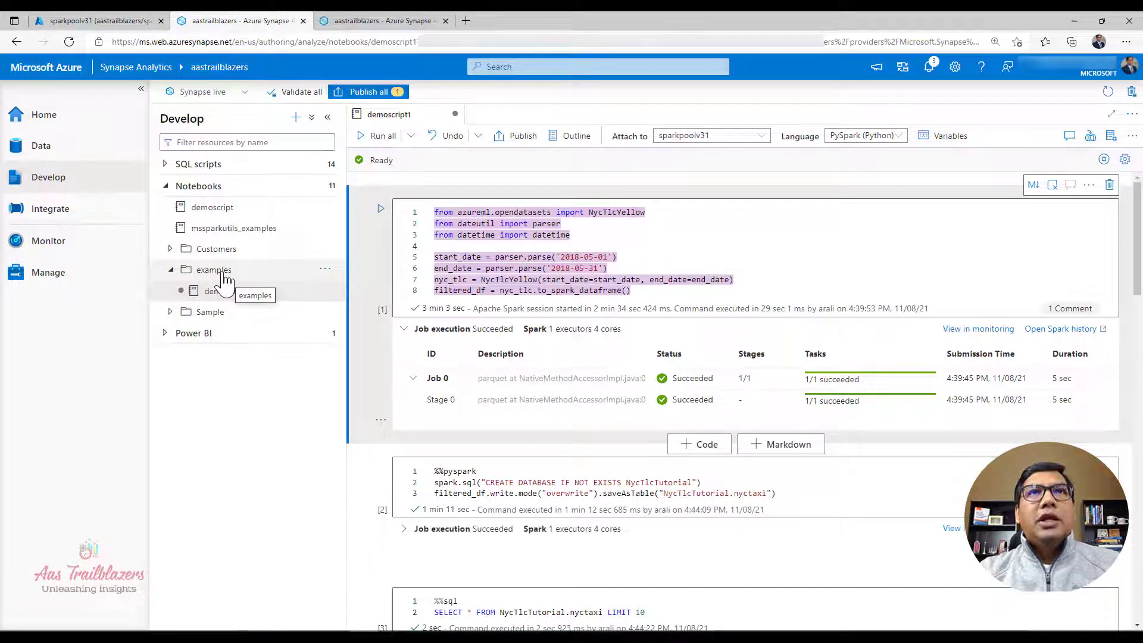
{"action": "left_click", "coordinate": [515, 143]}
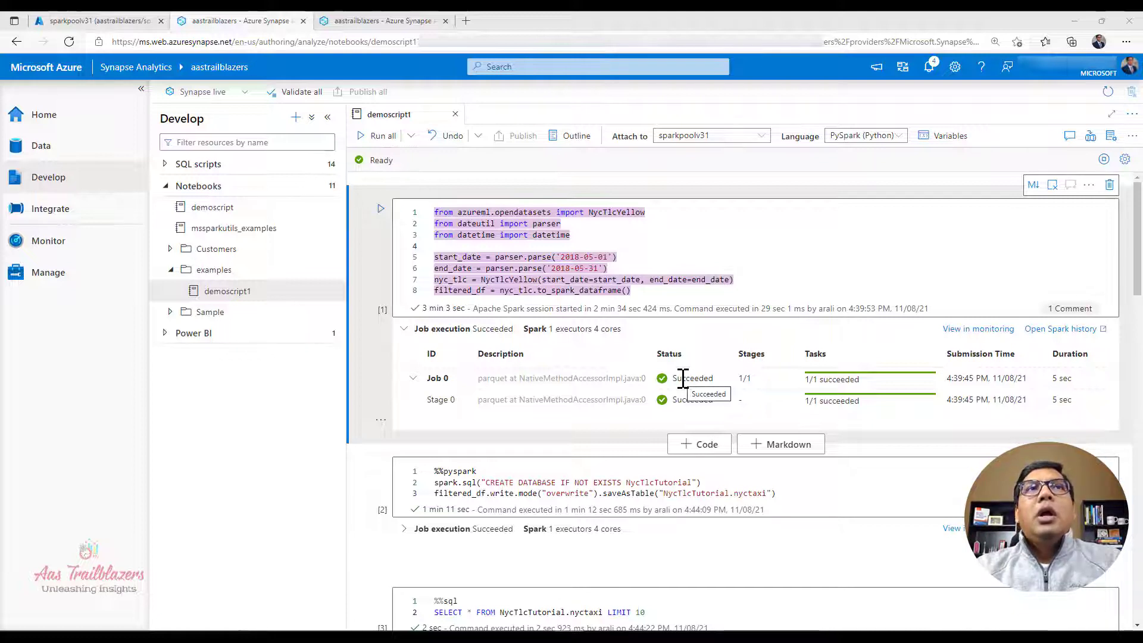
Step: From the workspace home, browse the sample notebooks in the Knowledge center gallery, then close the gallery
{"action": "left_click", "coordinate": [38, 121]}
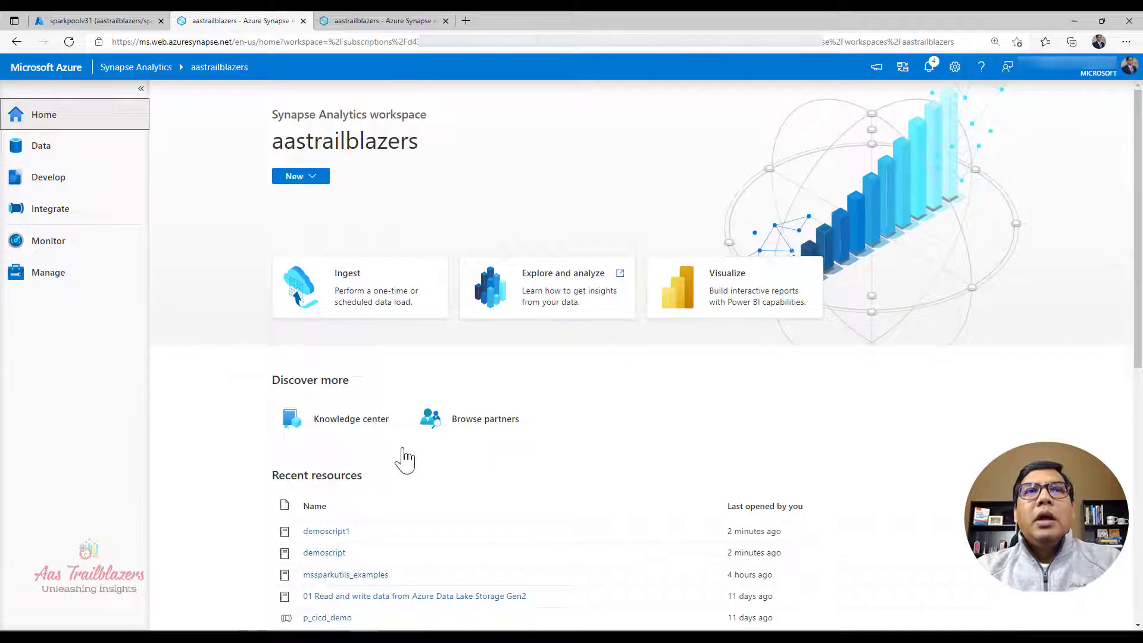
{"action": "left_click", "coordinate": [360, 424]}
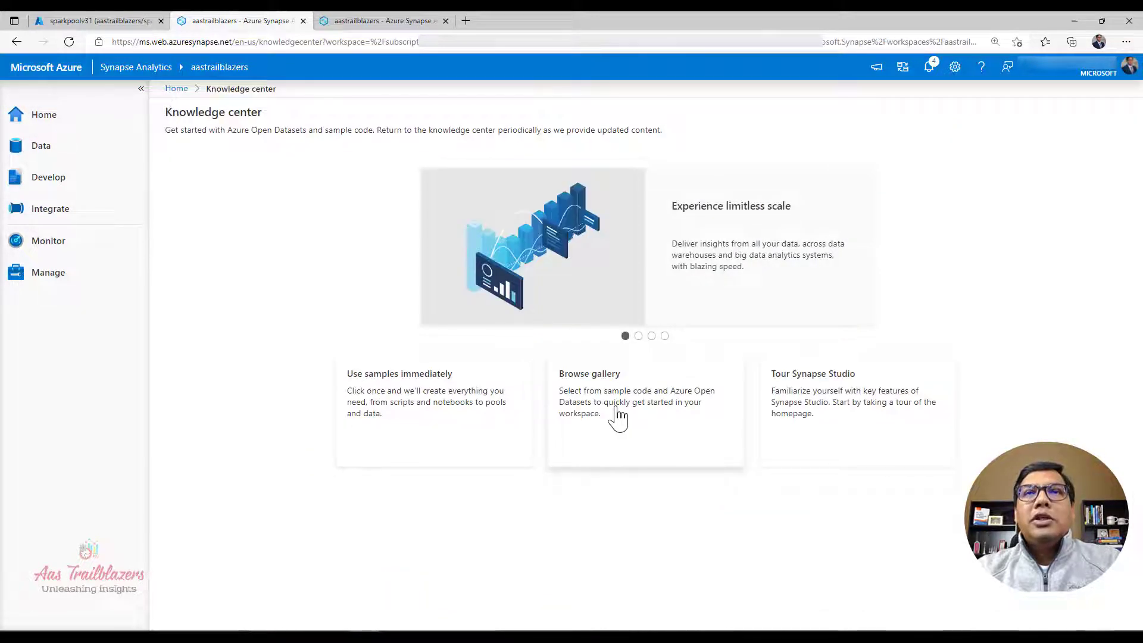
{"action": "left_click", "coordinate": [617, 417]}
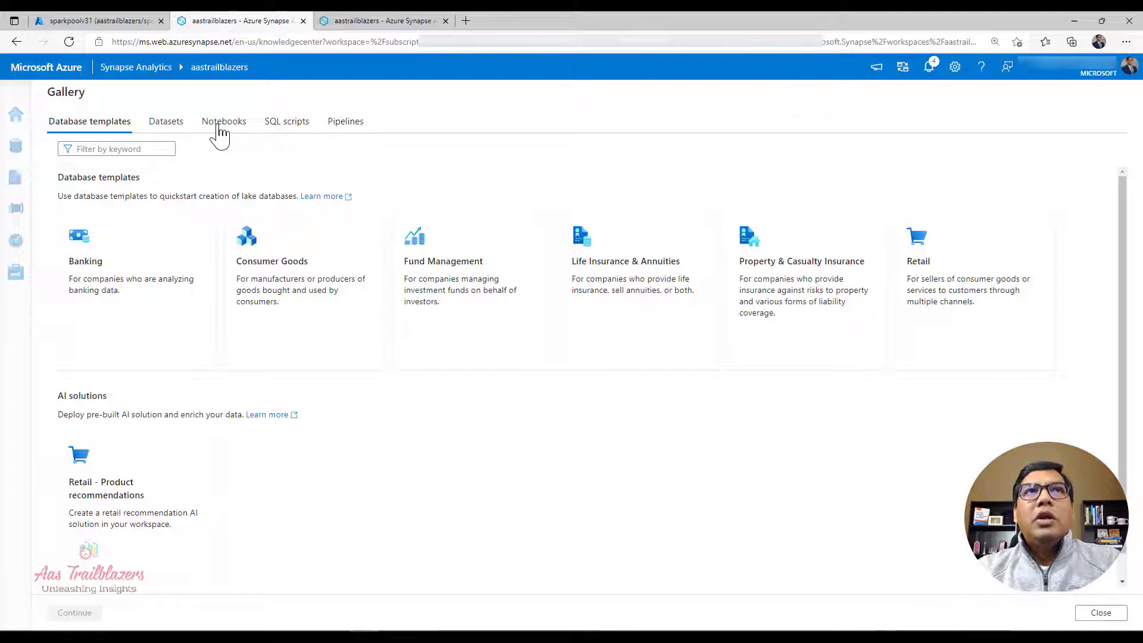
{"action": "left_click", "coordinate": [221, 122]}
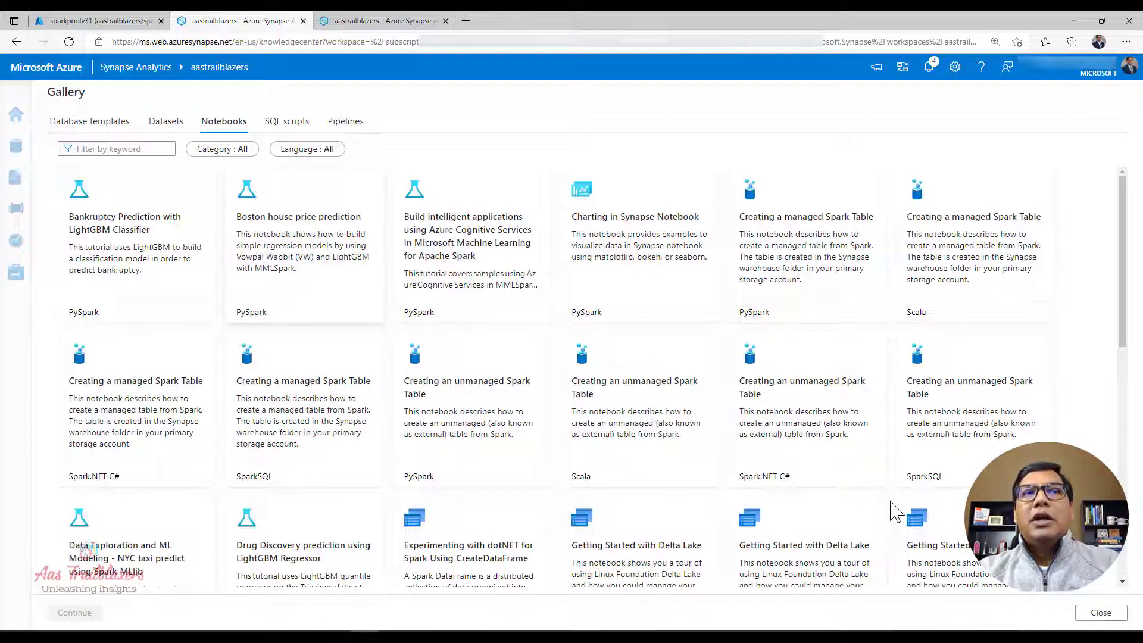
{"action": "left_click", "coordinate": [1100, 613]}
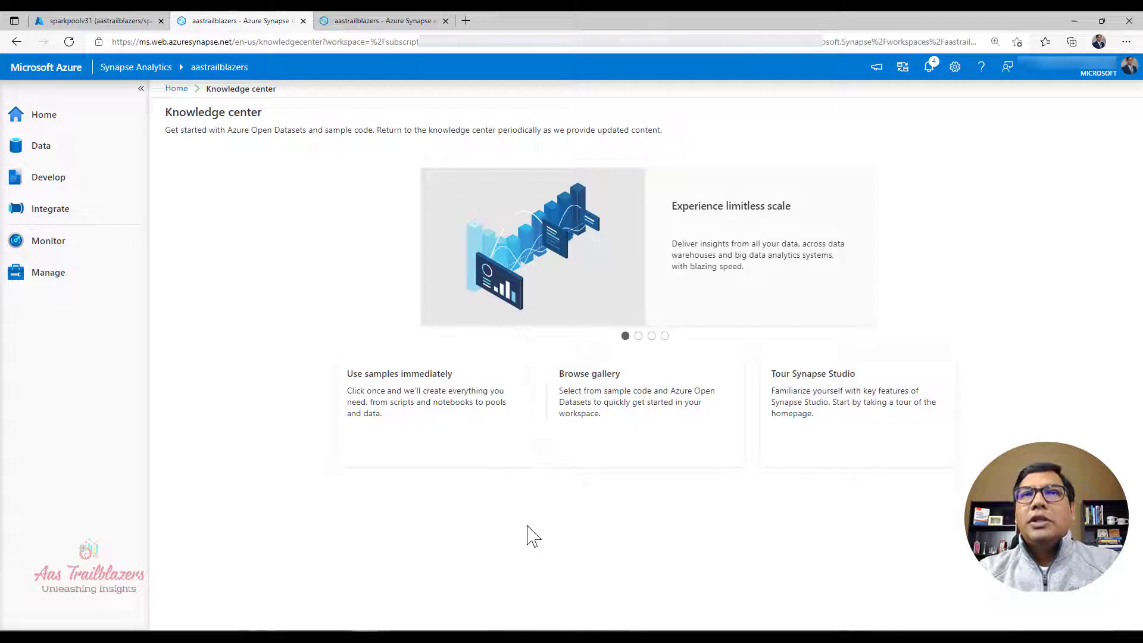
Step: Check the estimated charge of the immediate-use sample "Explore sample data with Spark" and deploy it with its new SampleSpark pool
{"action": "left_click", "coordinate": [390, 417]}
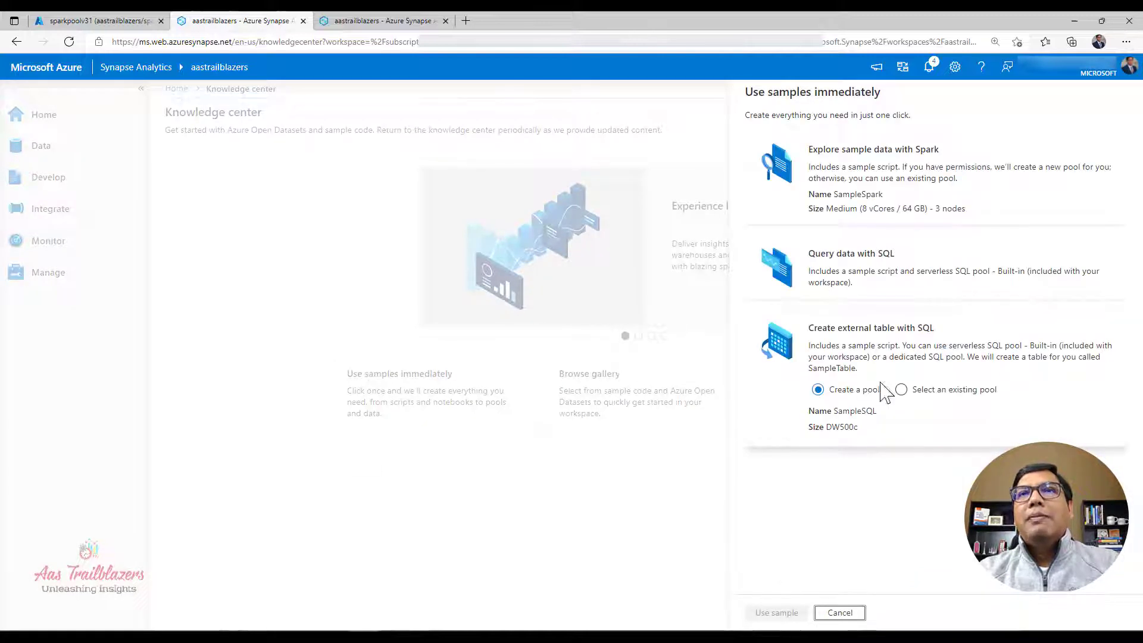
{"action": "left_click", "coordinate": [852, 190]}
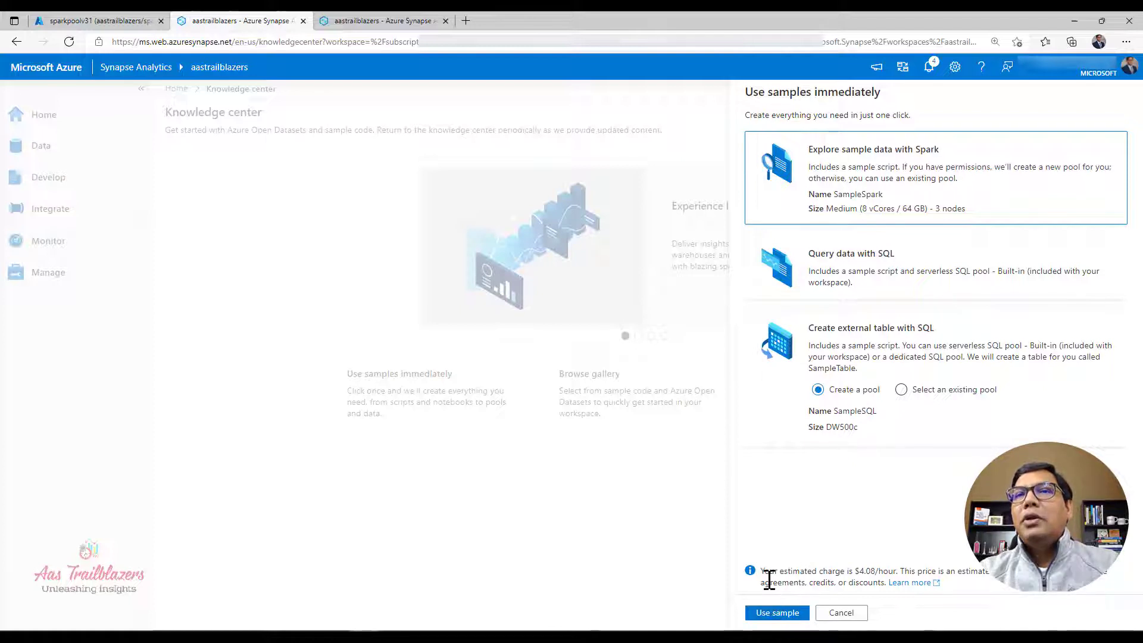
{"action": "left_click_drag", "start_coordinate": [762, 571], "coordinate": [905, 574]}
{"action": "left_click", "coordinate": [915, 574]}
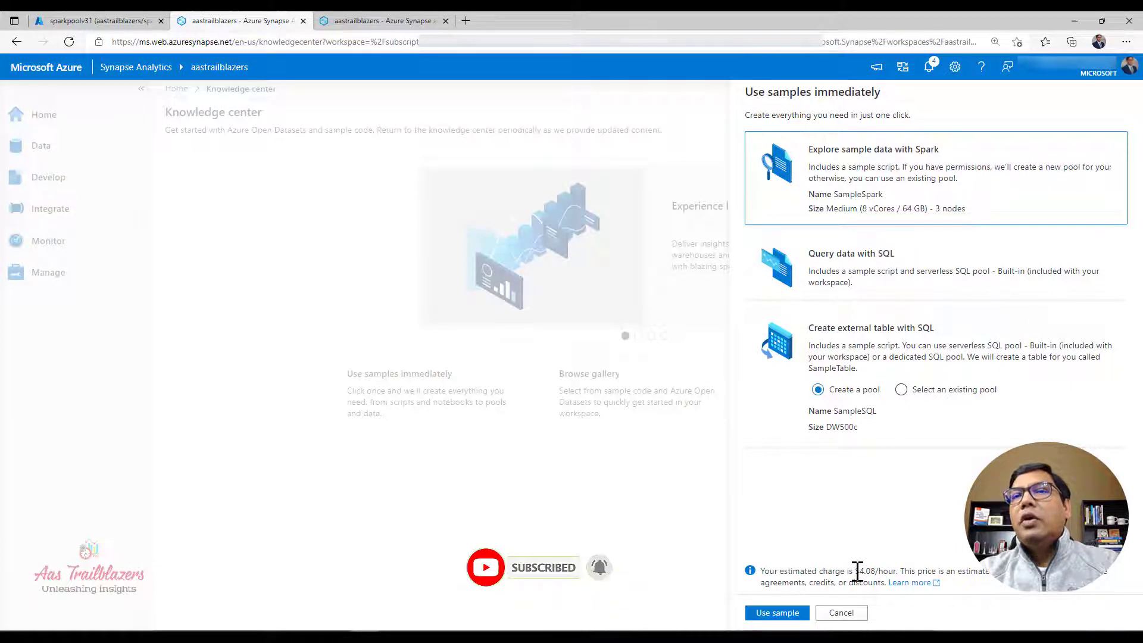
{"action": "left_click_drag", "start_coordinate": [855, 572], "coordinate": [897, 572]}
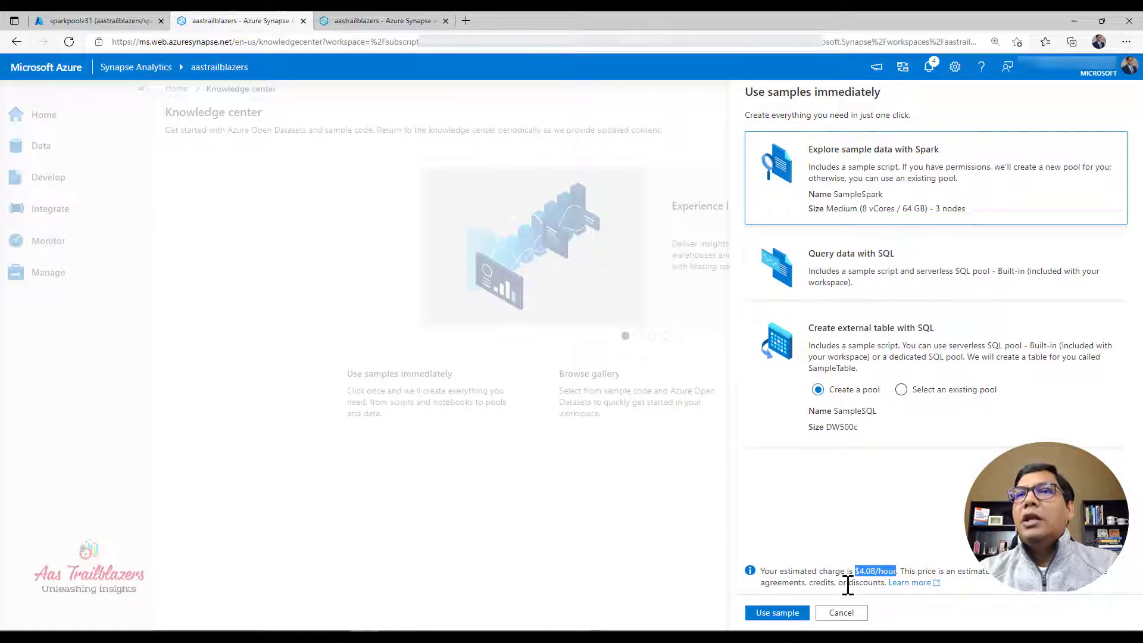
{"action": "left_click", "coordinate": [777, 617]}
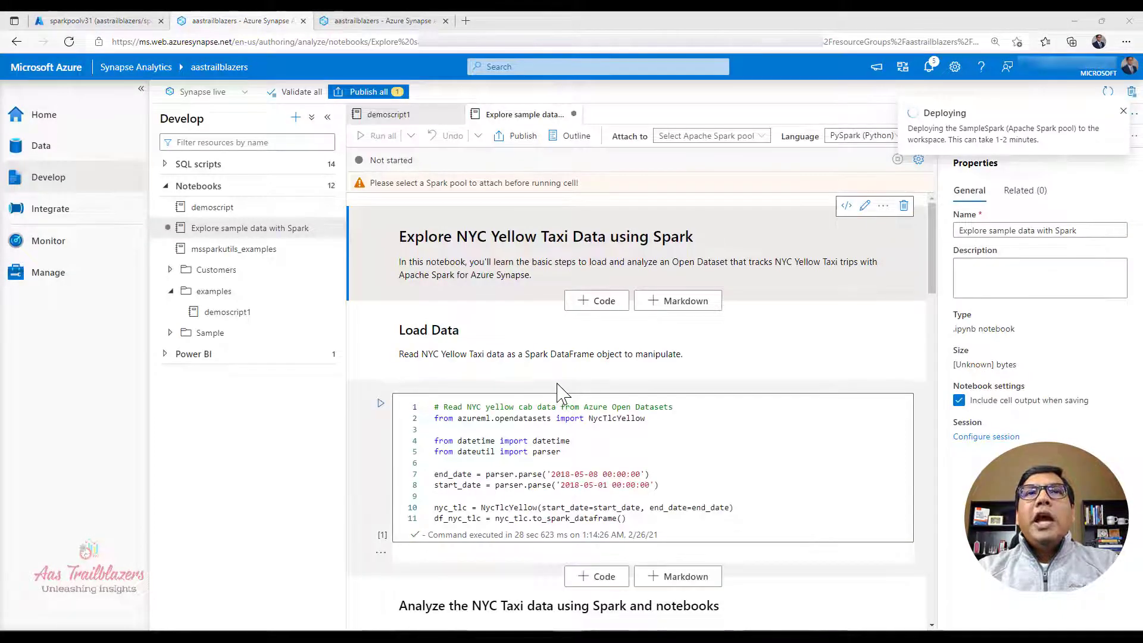
Step: Add a markdown cell above Load Data containing "Heading 1" formatted as Heading 1, and finish editing the cell
{"action": "mouse_move", "coordinate": [548, 376]}
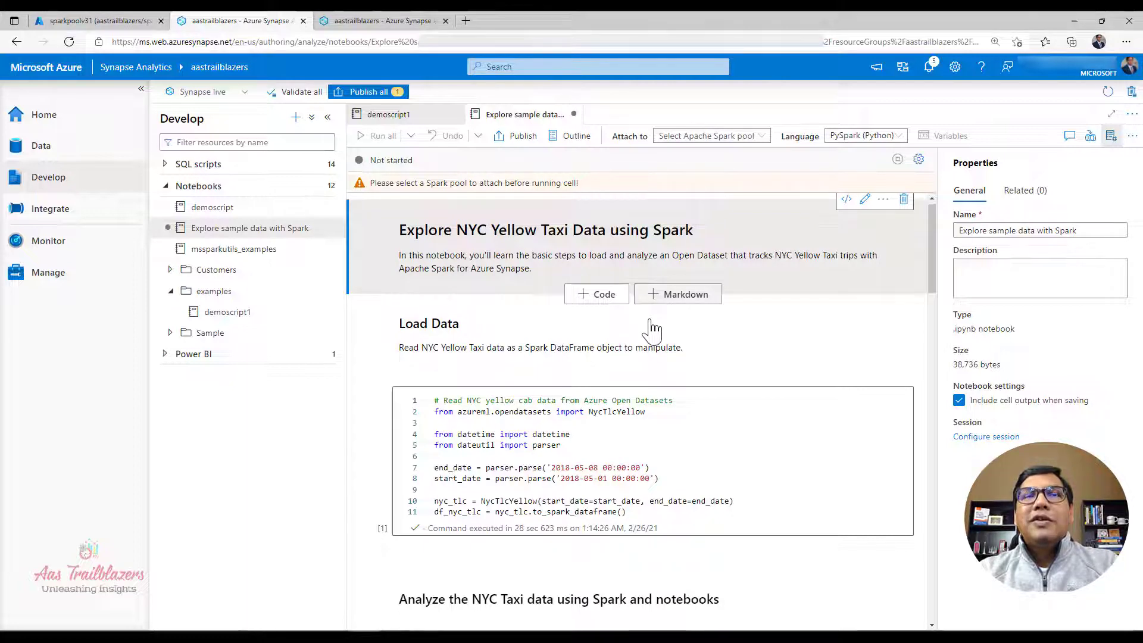
{"action": "left_click", "coordinate": [655, 294]}
{"action": "double_click", "coordinate": [504, 327]}
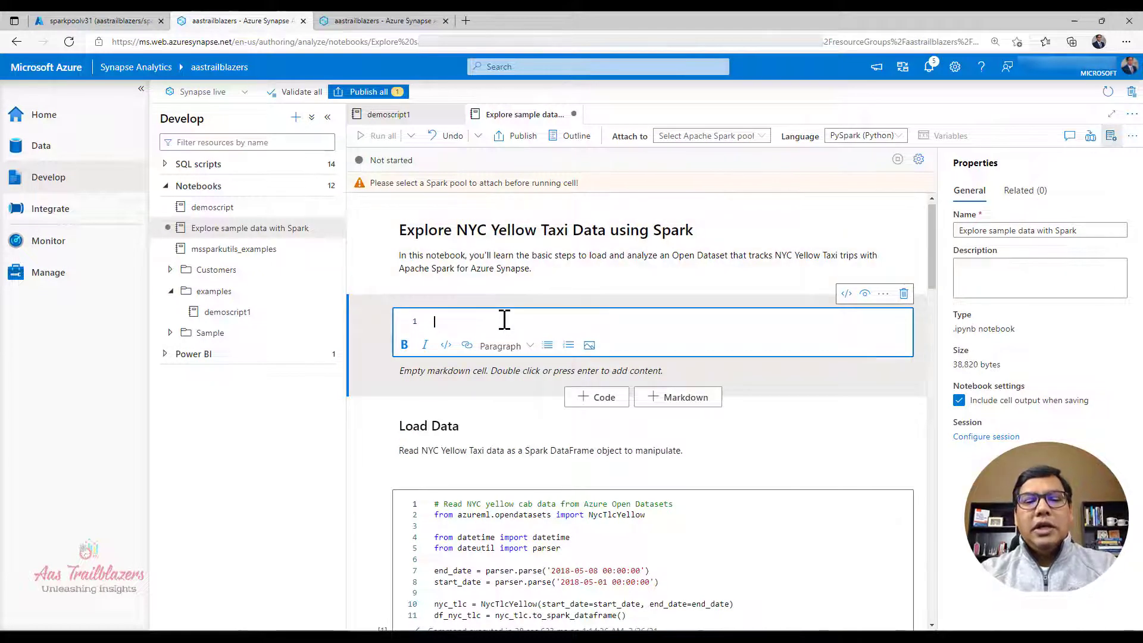
{"action": "type", "text": "Headin"}
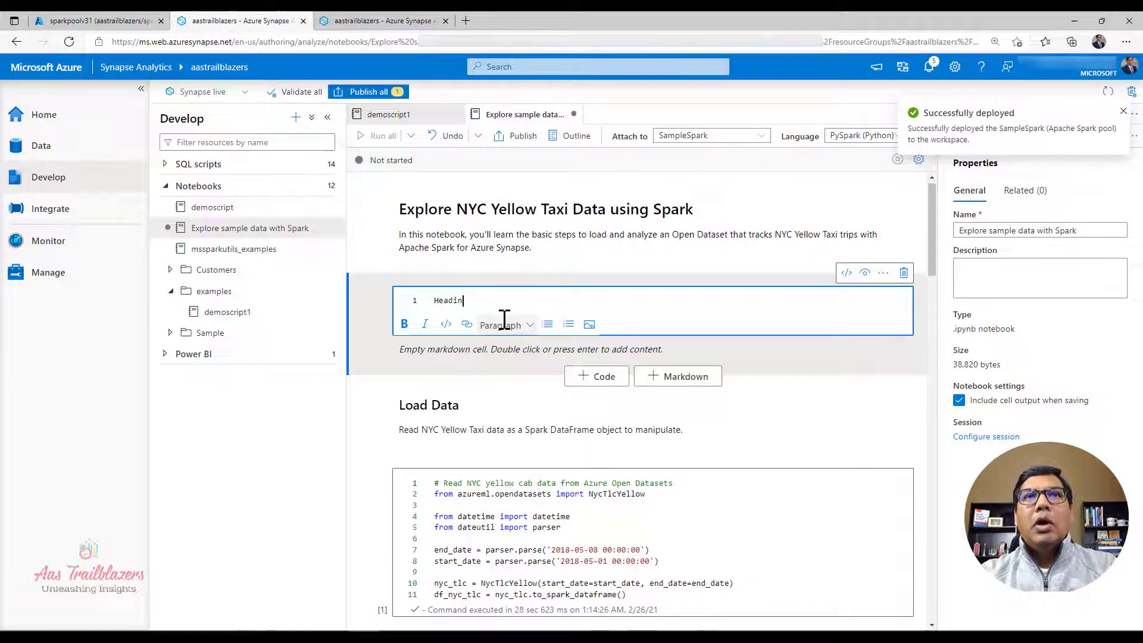
{"action": "type", "text": "g 1"}
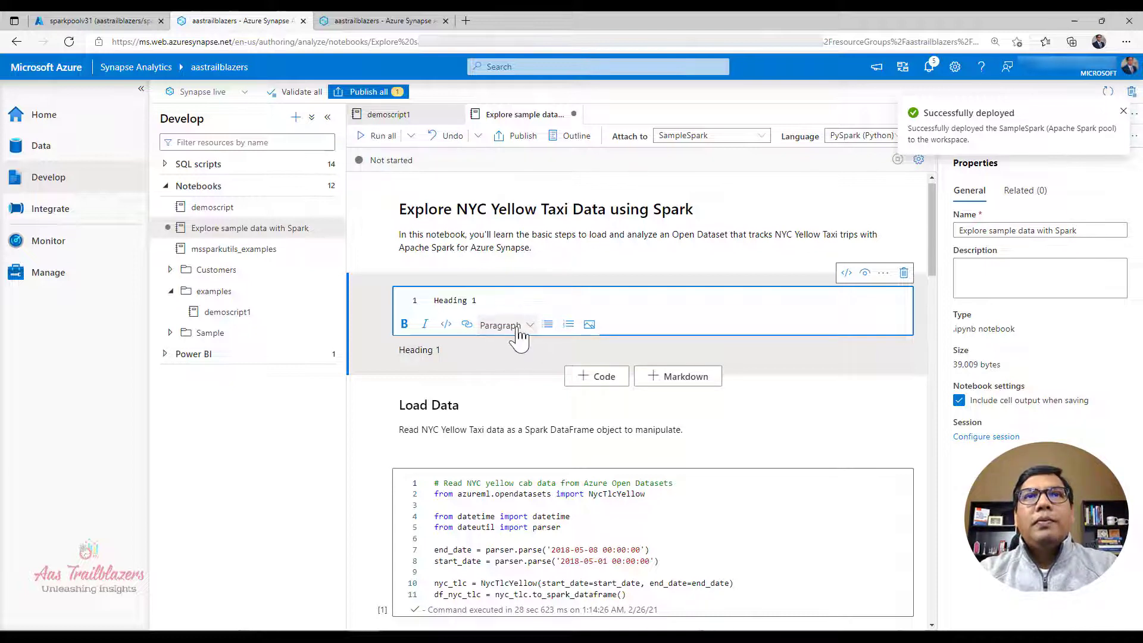
{"action": "left_click", "coordinate": [517, 329]}
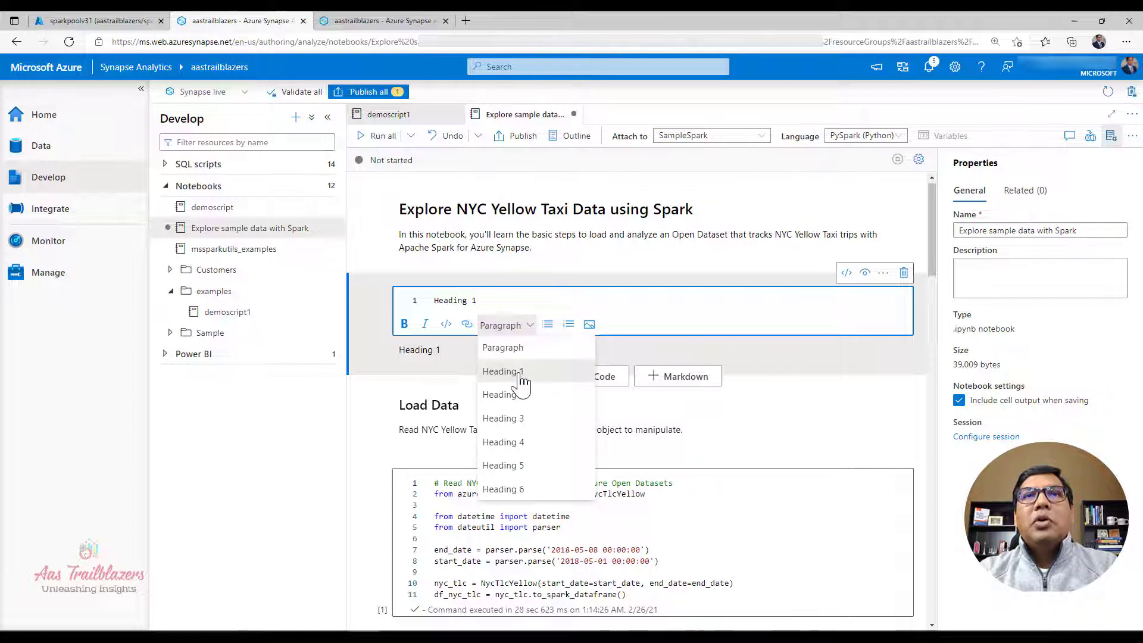
{"action": "left_click", "coordinate": [503, 372]}
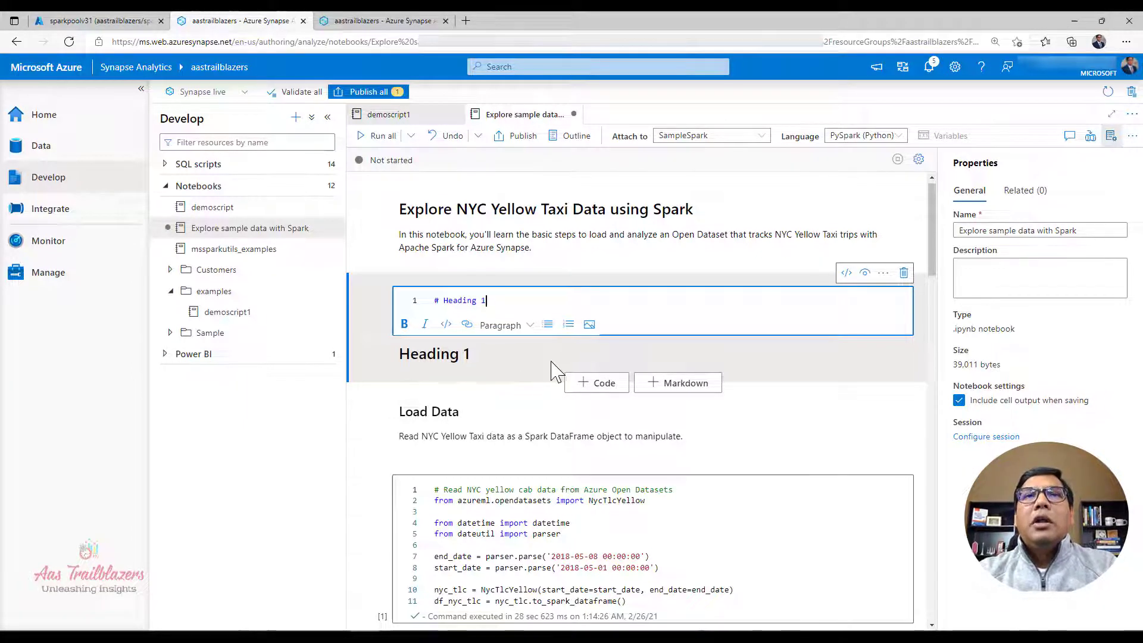
{"action": "left_click", "coordinate": [866, 274]}
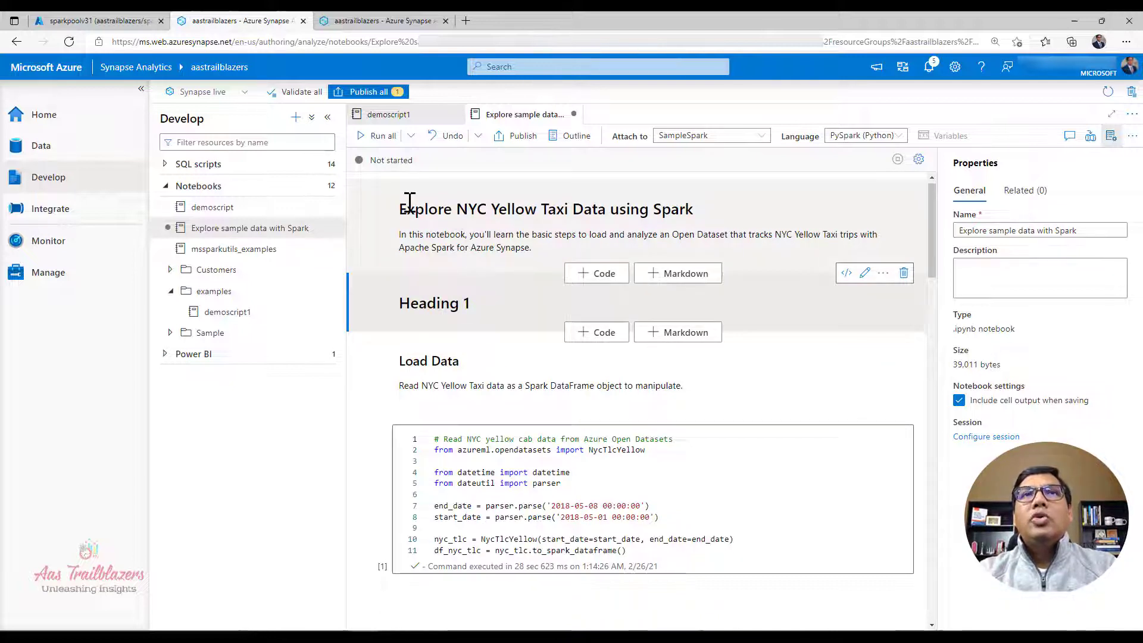
Step: Examine the notebook's headings through its outline, visiting each section from Load Data to Clean up resources, then review the notebook from its beginning
{"action": "left_click_drag", "start_coordinate": [397, 215], "coordinate": [703, 208]}
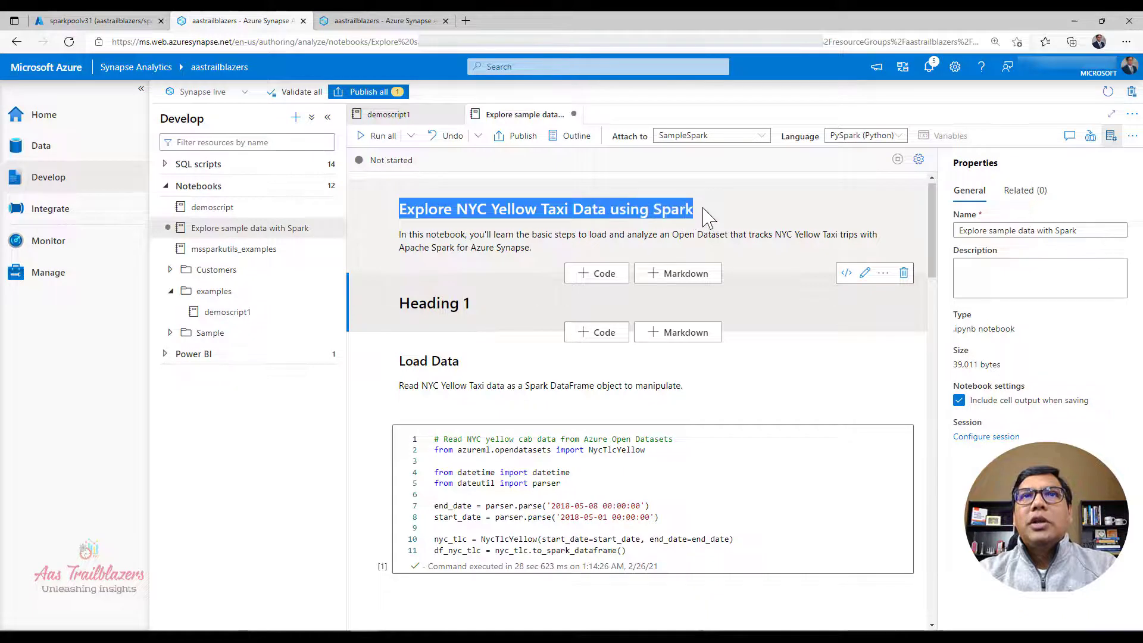
{"action": "left_click", "coordinate": [402, 362]}
{"action": "left_click_drag", "start_coordinate": [398, 360], "coordinate": [472, 360]}
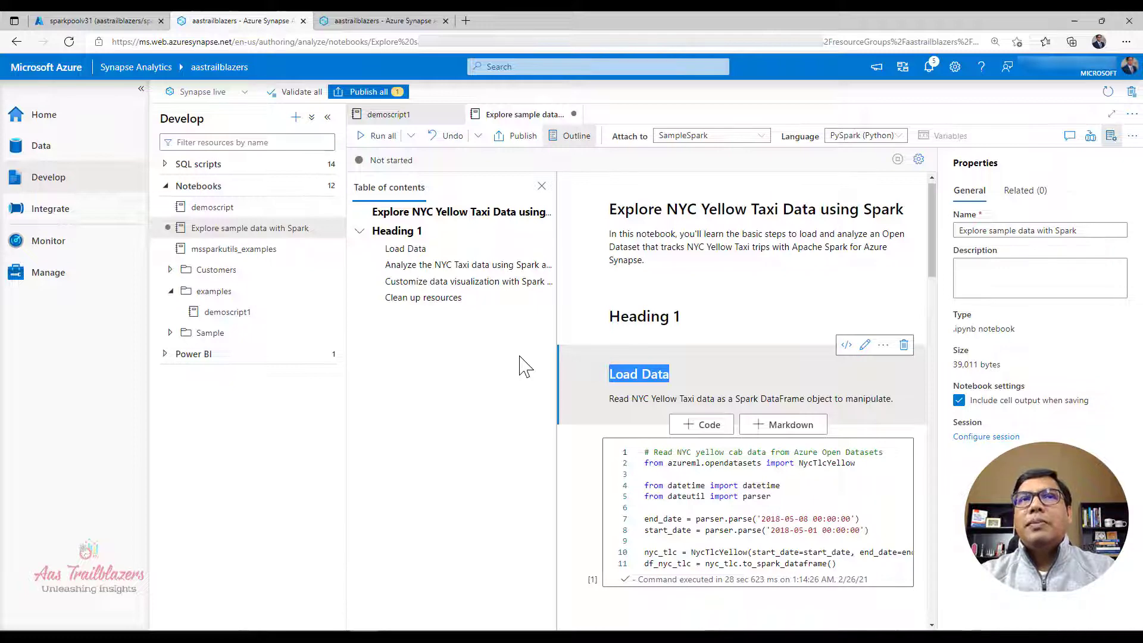
{"action": "left_click", "coordinate": [403, 252]}
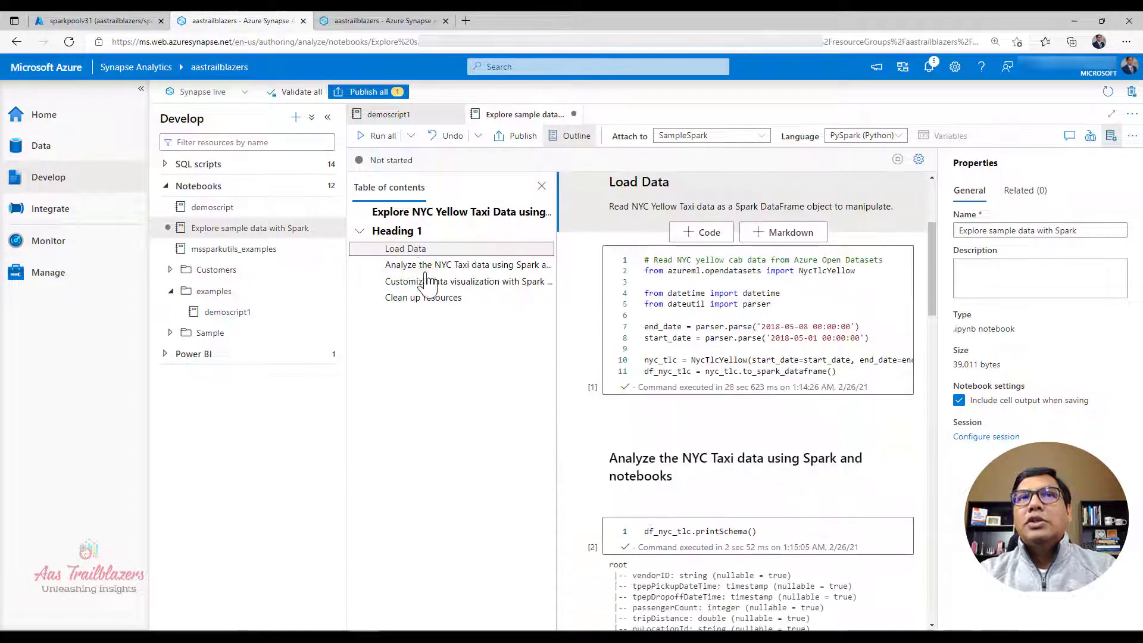
{"action": "left_click", "coordinate": [429, 270]}
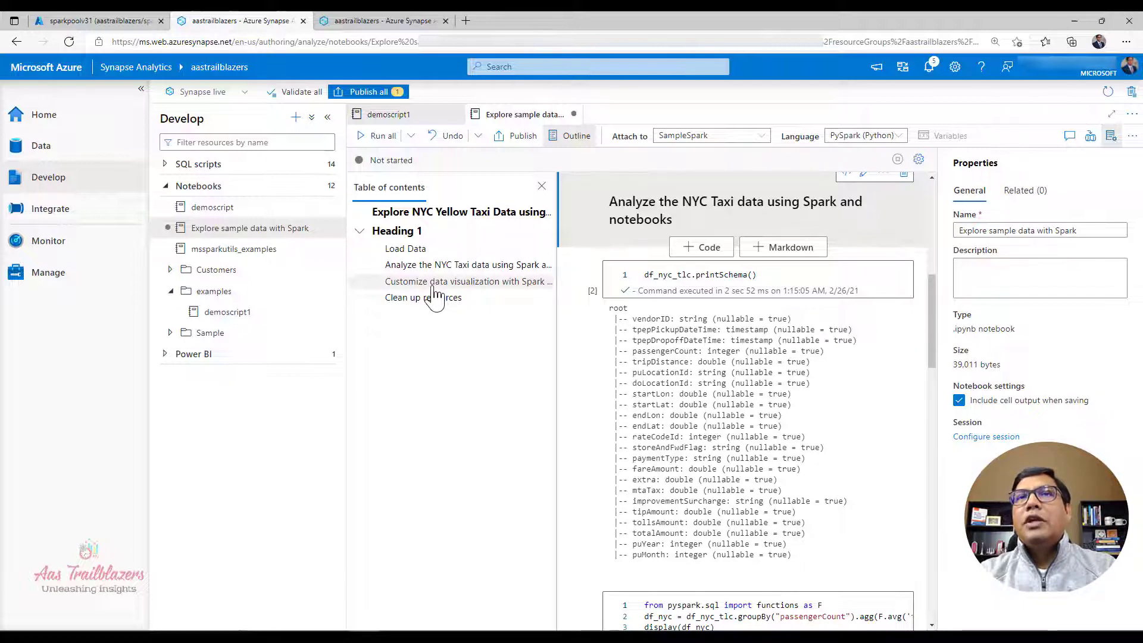
{"action": "left_click", "coordinate": [434, 287]}
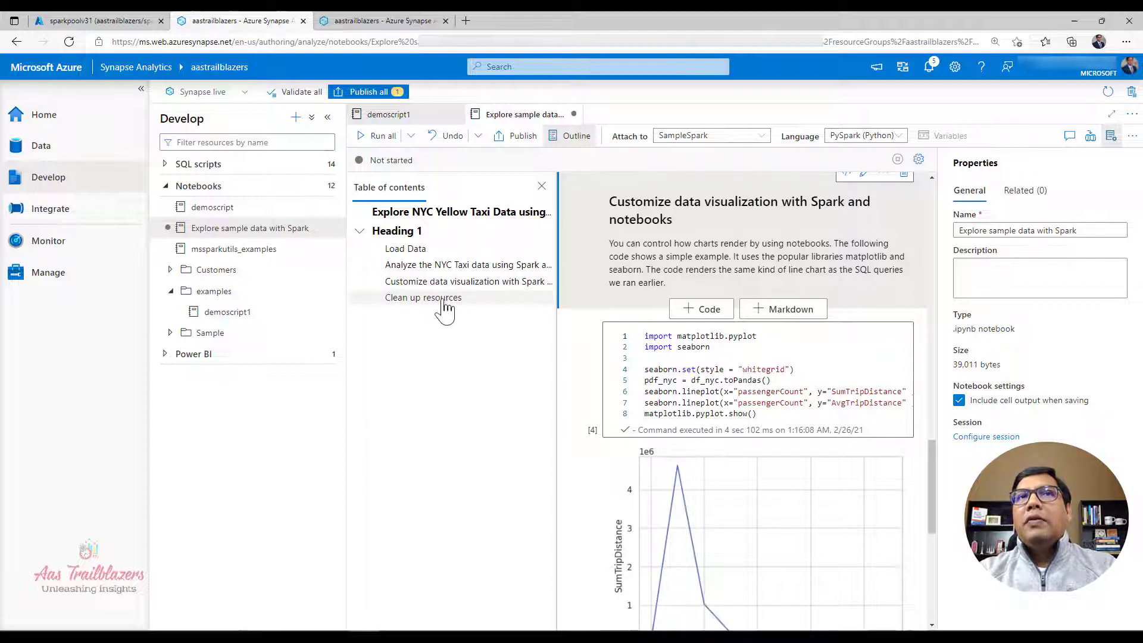
{"action": "left_click", "coordinate": [446, 310]}
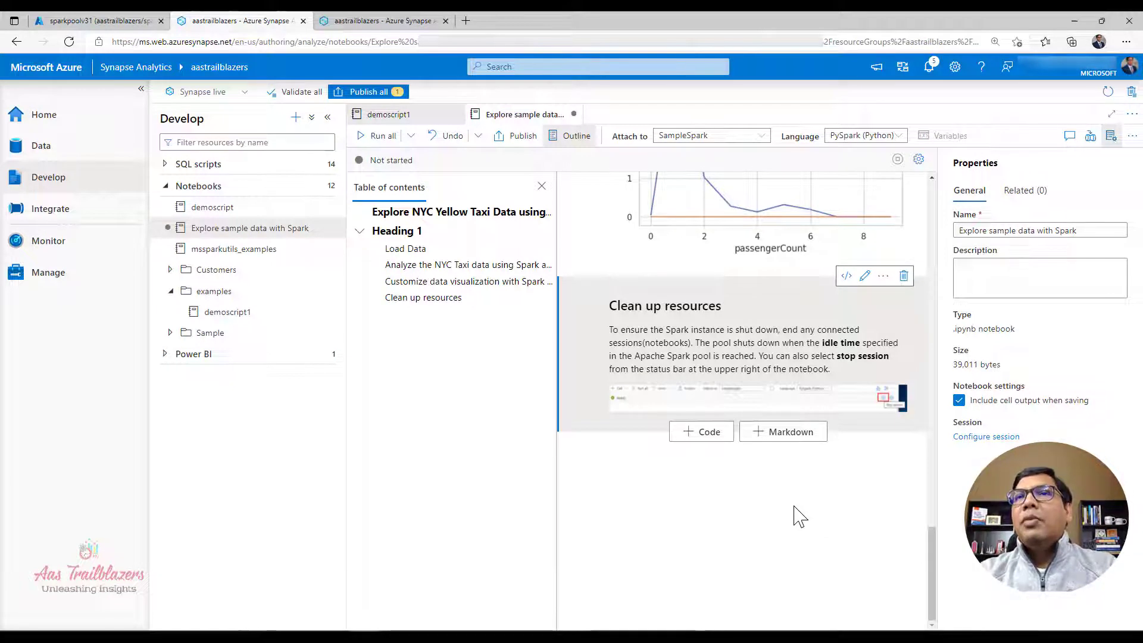
{"action": "scroll", "coordinate": [800, 517], "scroll_direction": "up", "scroll_amount": 20}
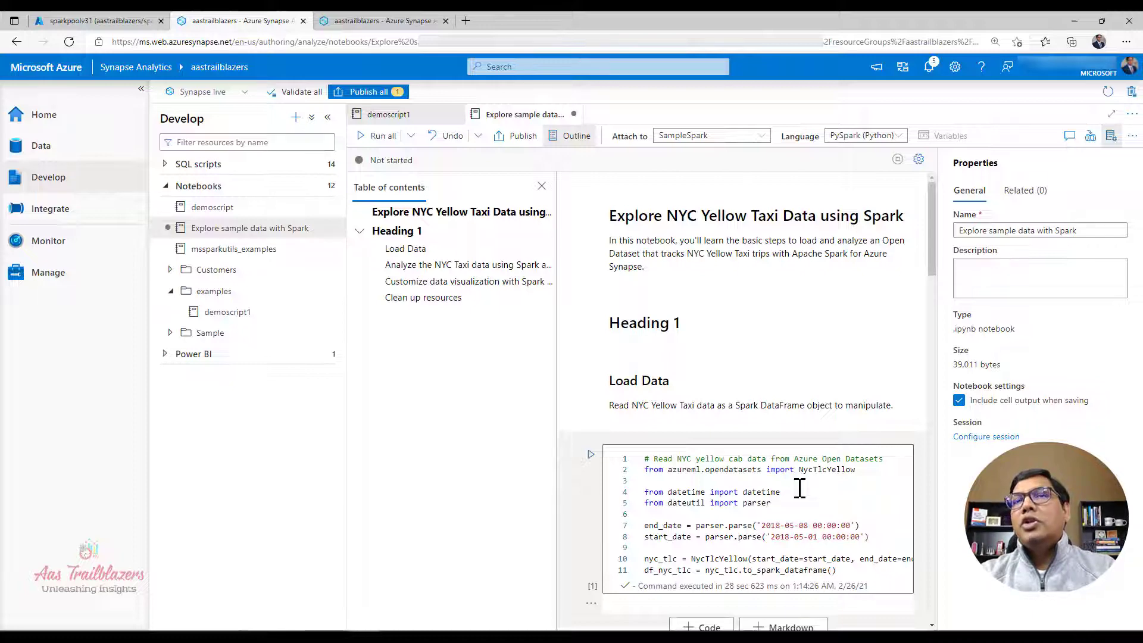
{"action": "scroll", "coordinate": [799, 488], "scroll_direction": "down", "scroll_amount": 8}
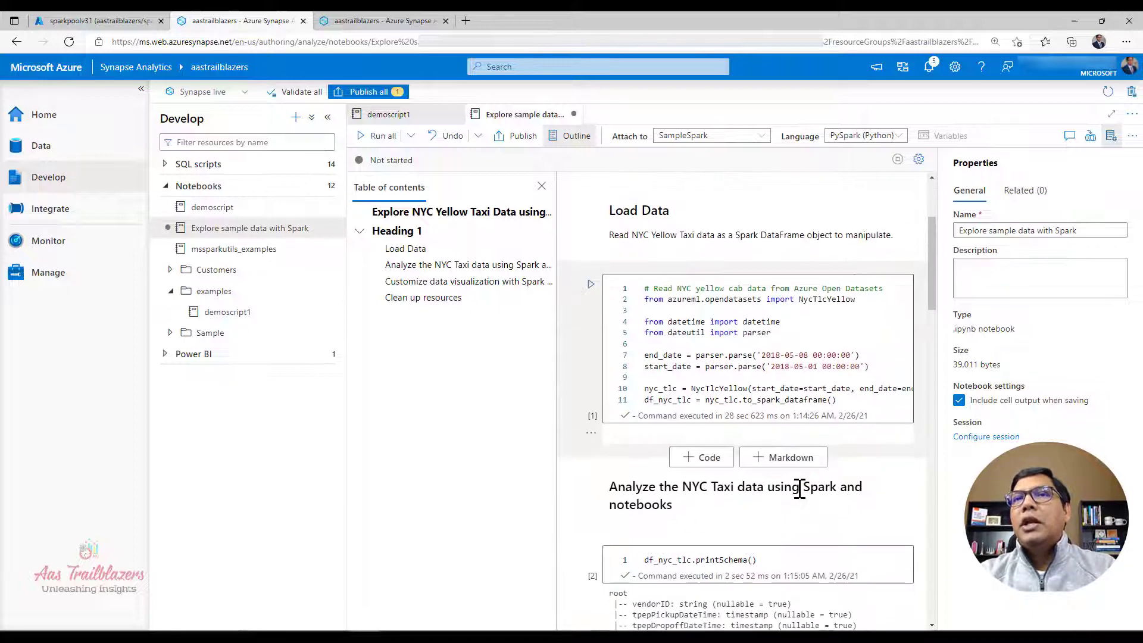
{"action": "scroll", "coordinate": [799, 488], "scroll_direction": "down", "scroll_amount": 12}
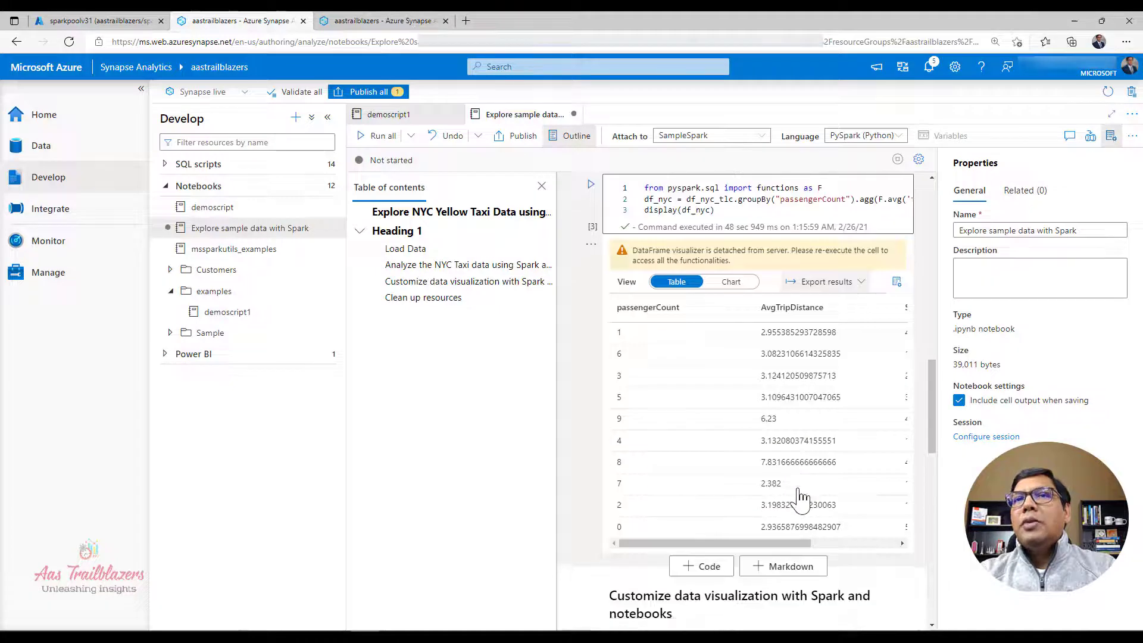
{"action": "scroll", "coordinate": [802, 497], "scroll_direction": "down", "scroll_amount": 10}
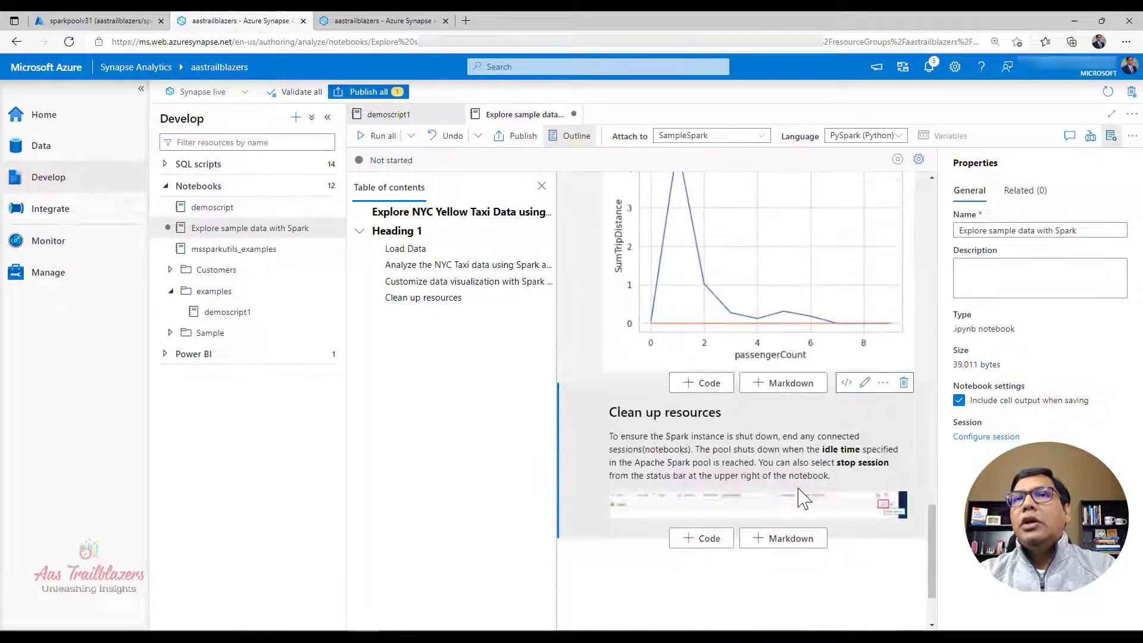